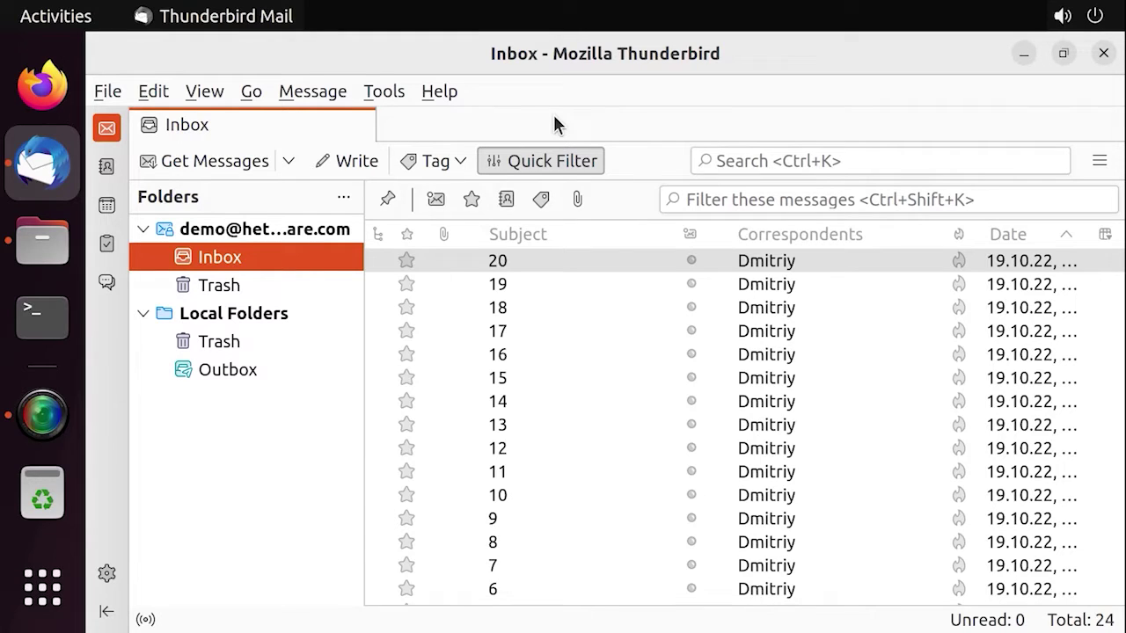
- Switch to Files, open the current user's folder under home, and show hidden files
left_click(49, 249)
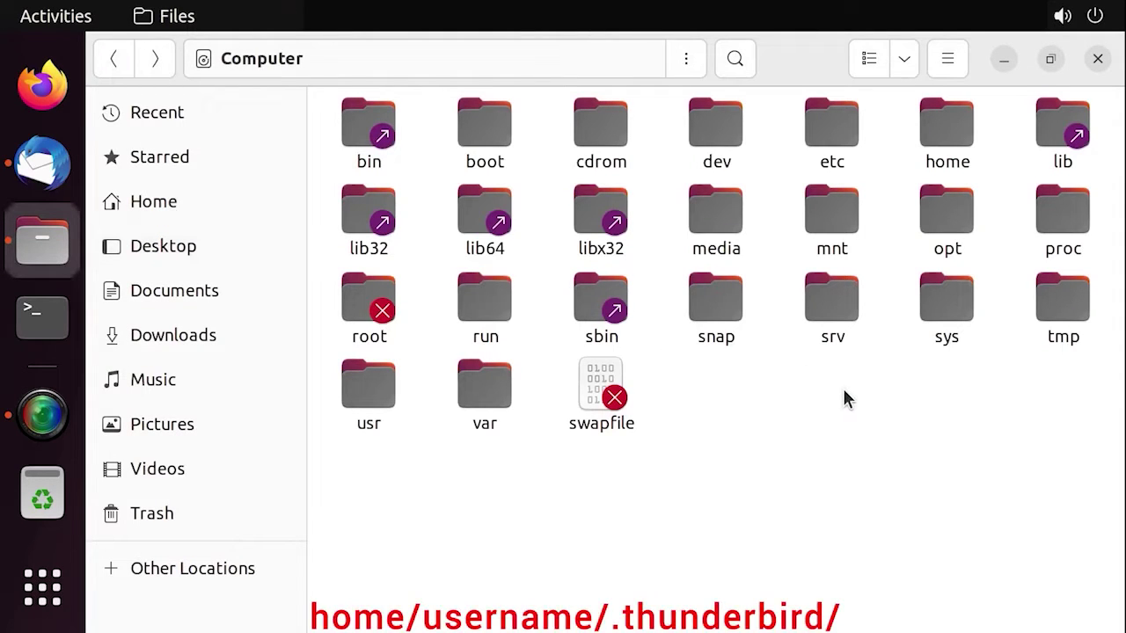
double_click(934, 130)
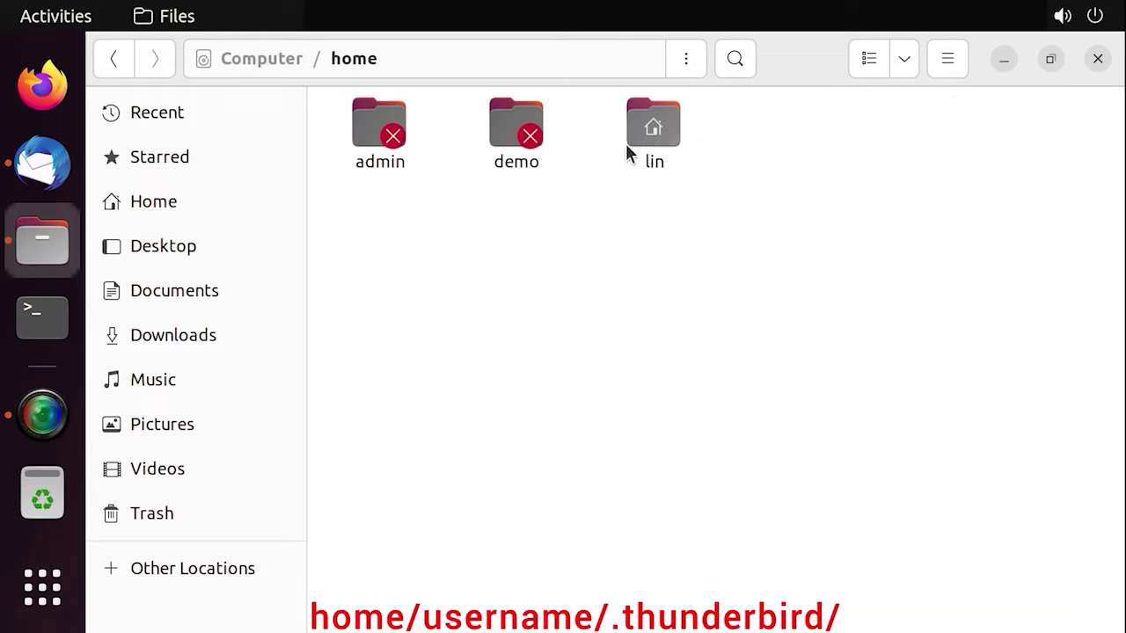
double_click(659, 170)
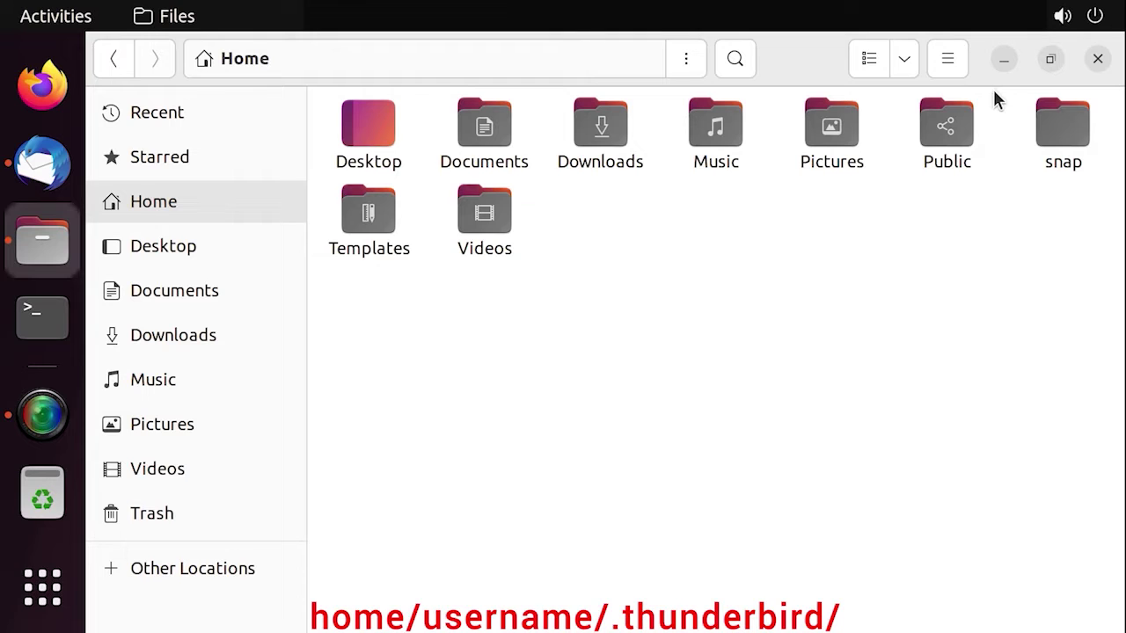
left_click(959, 66)
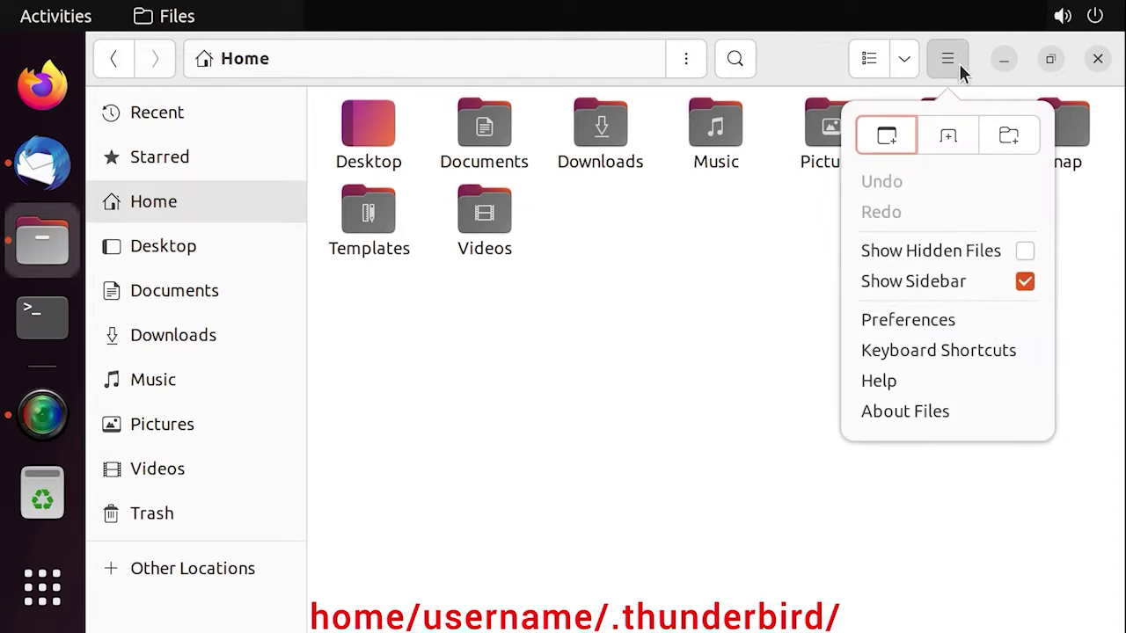
left_click(1025, 253)
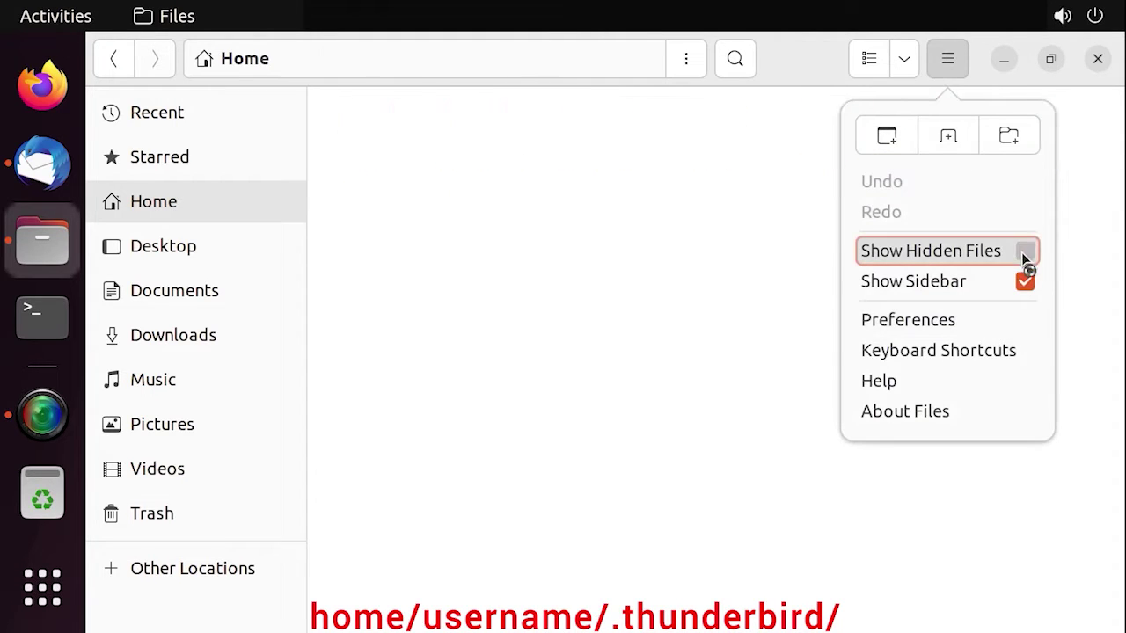
- Open the zhbrigrb.default-release profile folder inside .thunderbird to view its contents, and return to .thunderbird
left_click(767, 396)
left_click(634, 369)
double_click(607, 375)
left_click(699, 196)
double_click(726, 191)
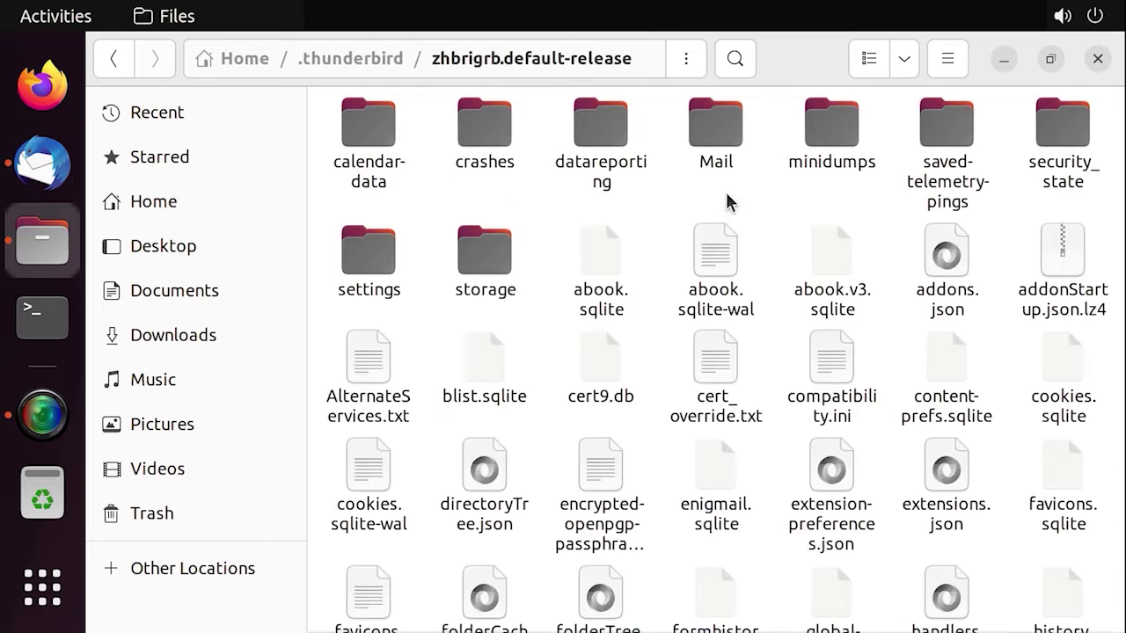
left_click(110, 58)
left_click(719, 236)
- Switch to Thunderbird, open the profile directory from its troubleshooting information, and look through the folder's contents
left_click(44, 167)
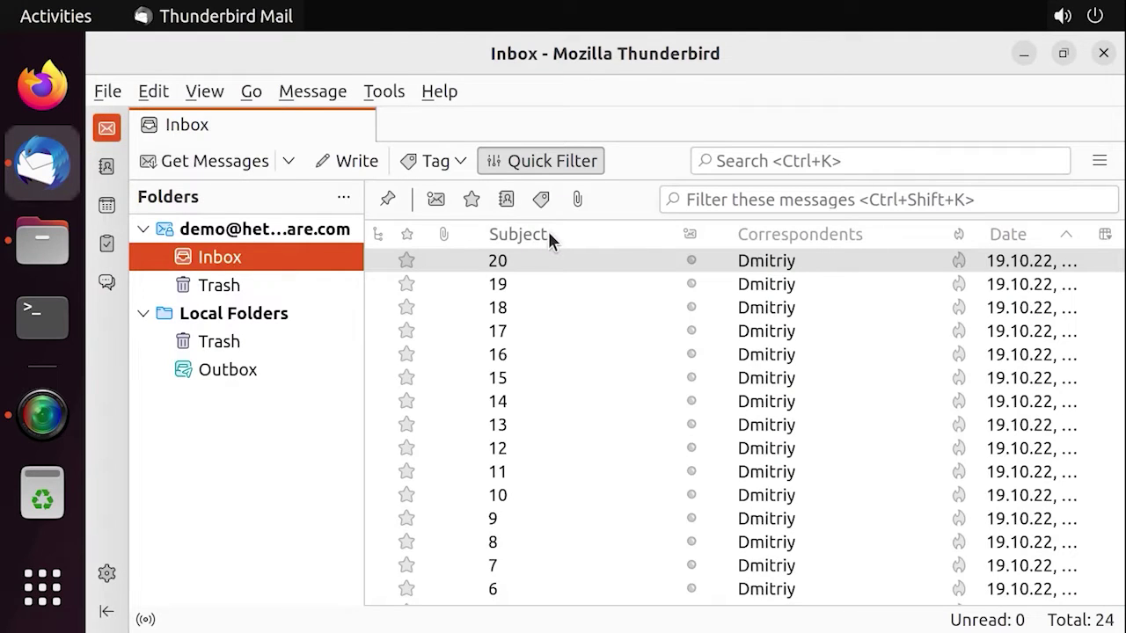
left_click(1099, 161)
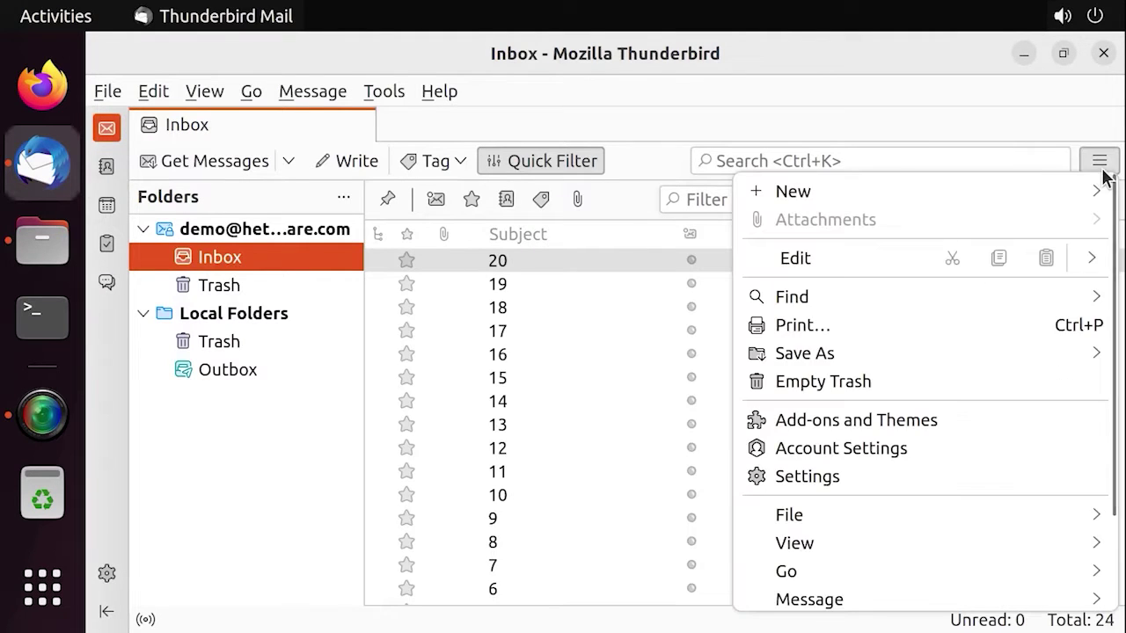
scroll(969, 466, "down", 3)
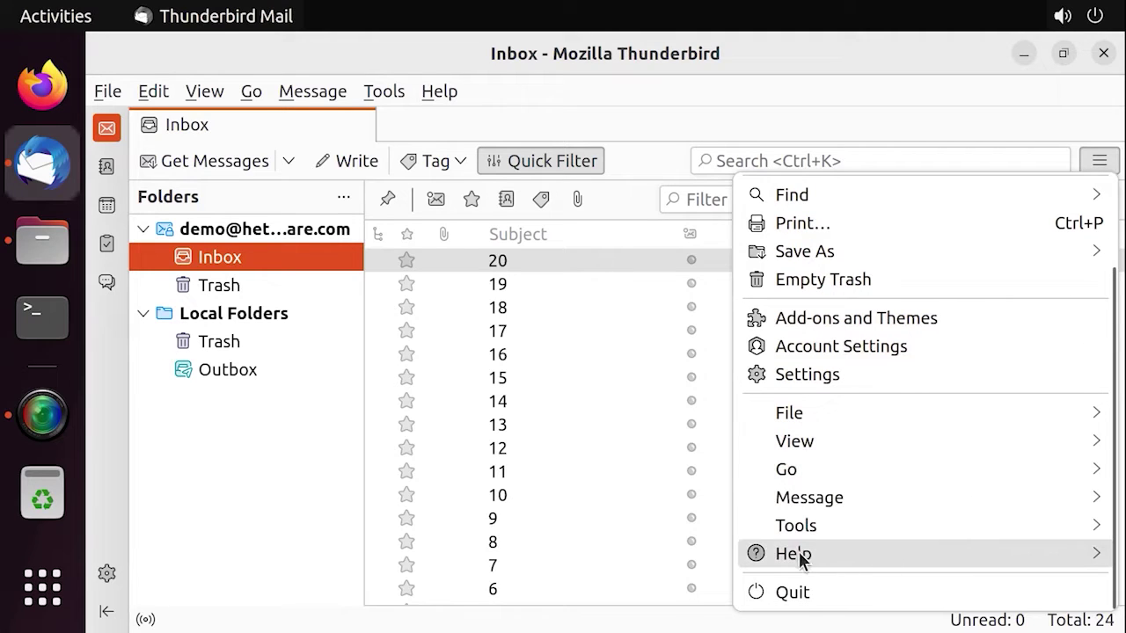
left_click(828, 553)
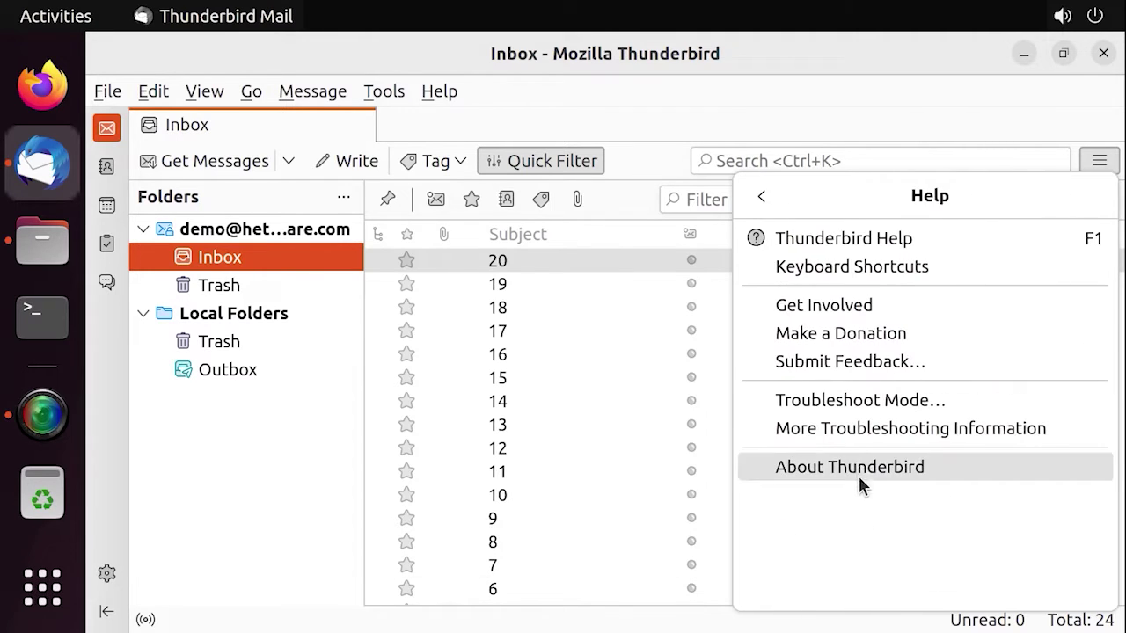
left_click(869, 437)
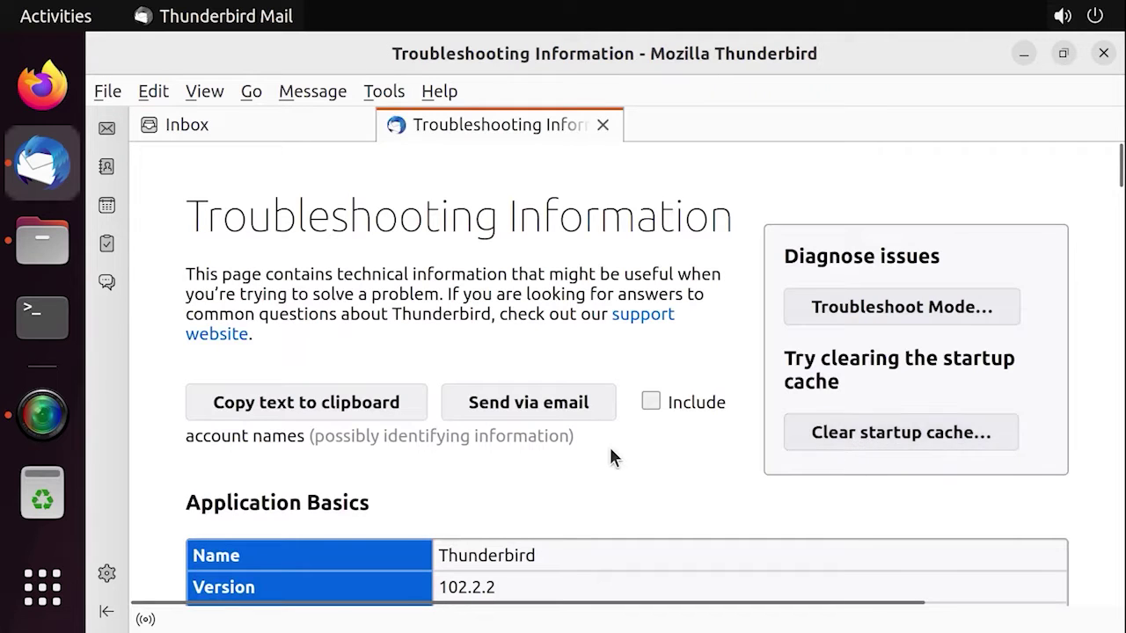
scroll(611, 455, "down", 10)
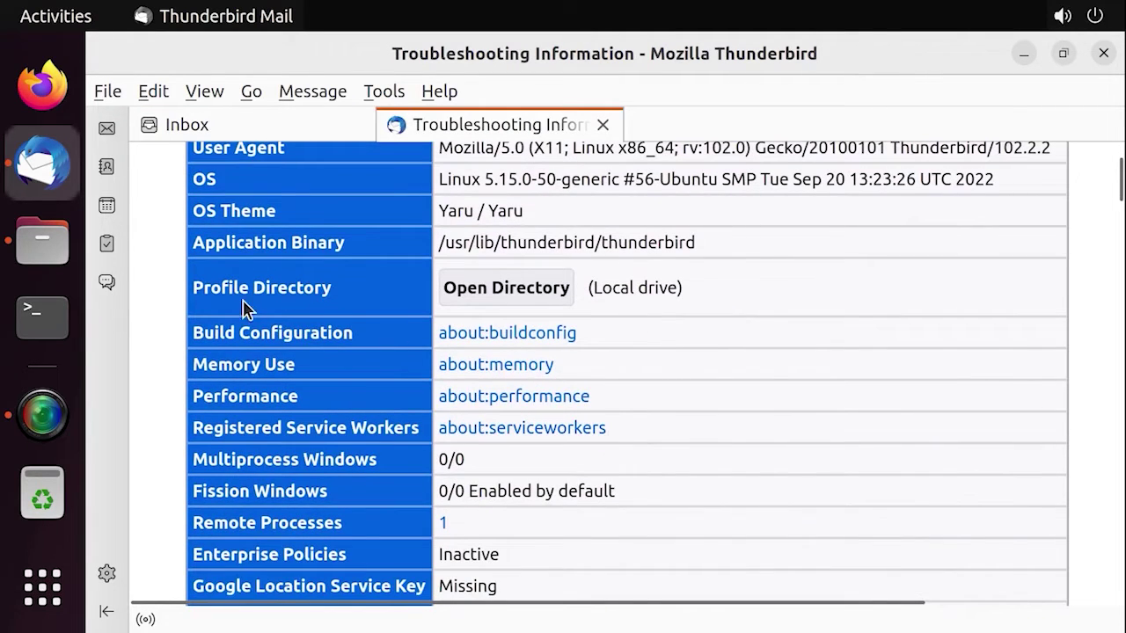
left_click(529, 299)
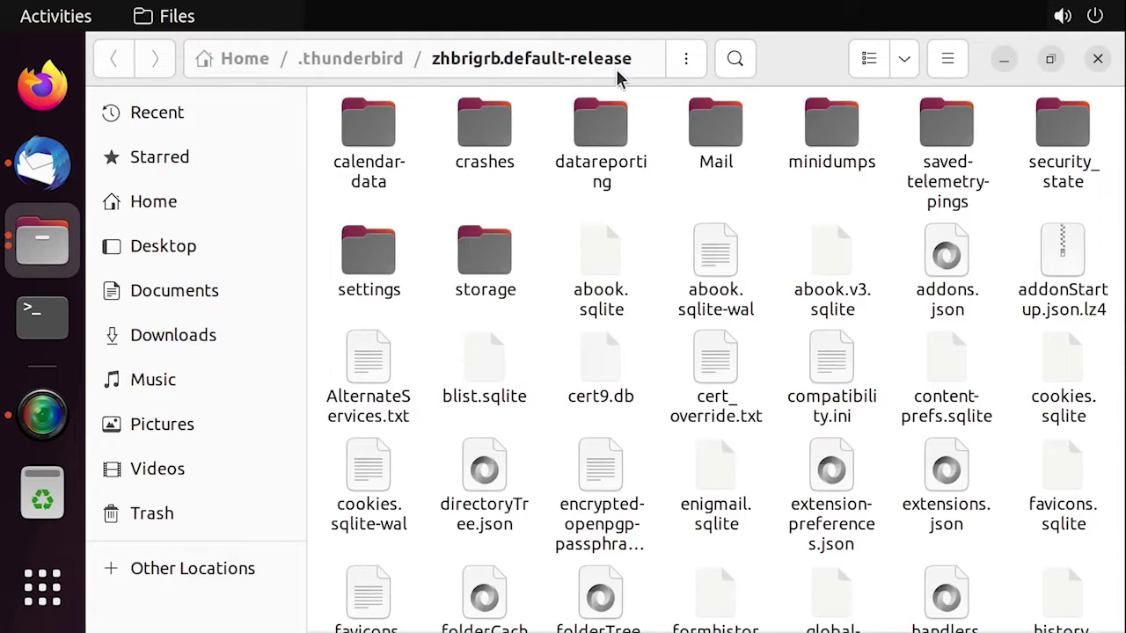
scroll(799, 467, "down", 5)
scroll(799, 458, "up", 2)
scroll(802, 463, "up", 3)
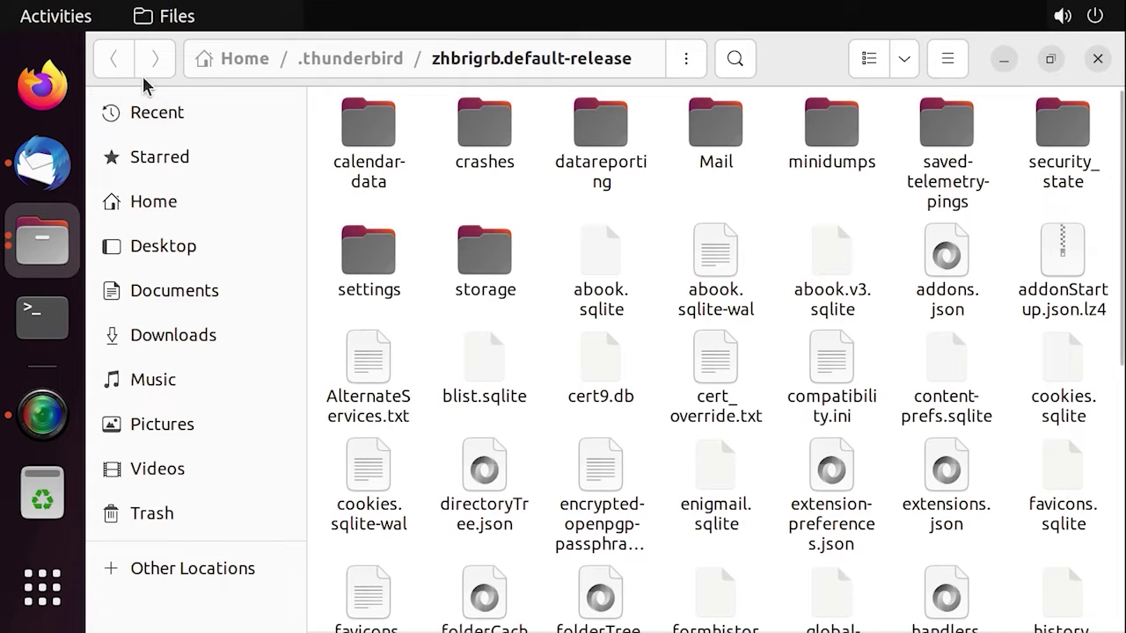
- Copy the zhbrigrb.default-release folder from .thunderbird into the backup folder on the 16 GB Volume
left_click(351, 61)
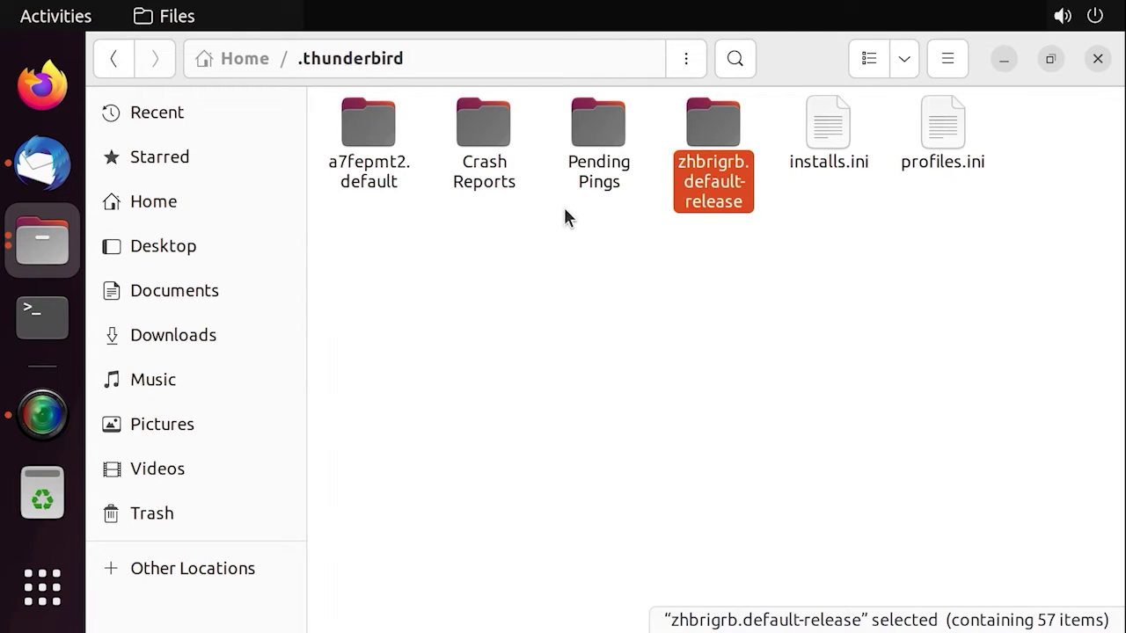
right_click(730, 199)
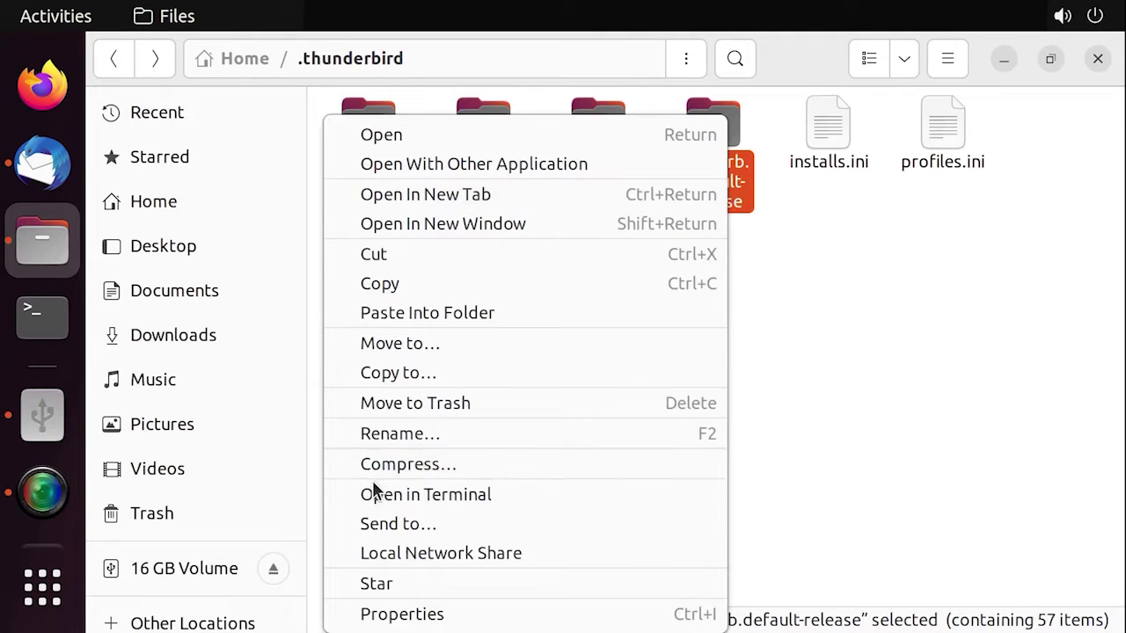
left_click(399, 290)
left_click(40, 439)
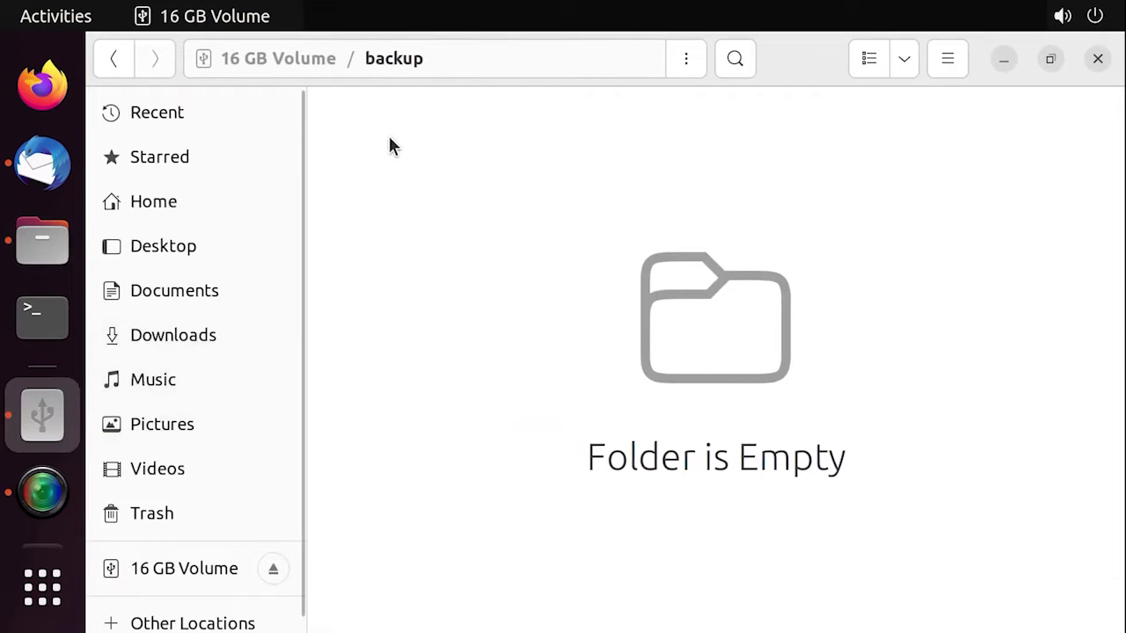
right_click(388, 134)
left_click(470, 222)
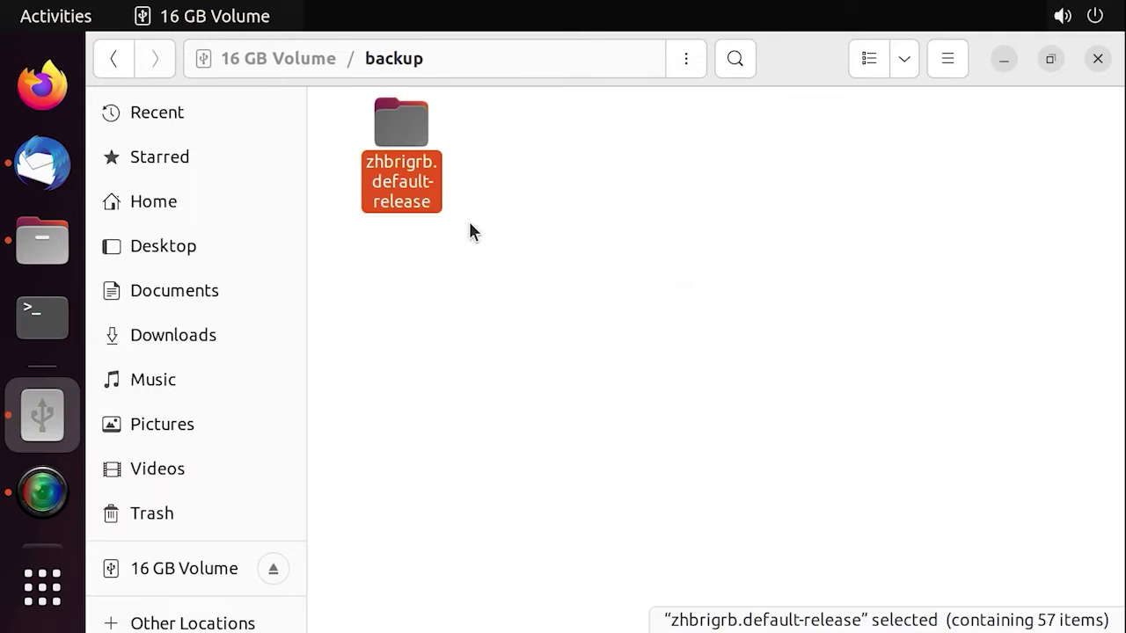
left_click(470, 222)
- Switch to Thunderbird and delete all messages from the mail account's Inbox
left_click(44, 178)
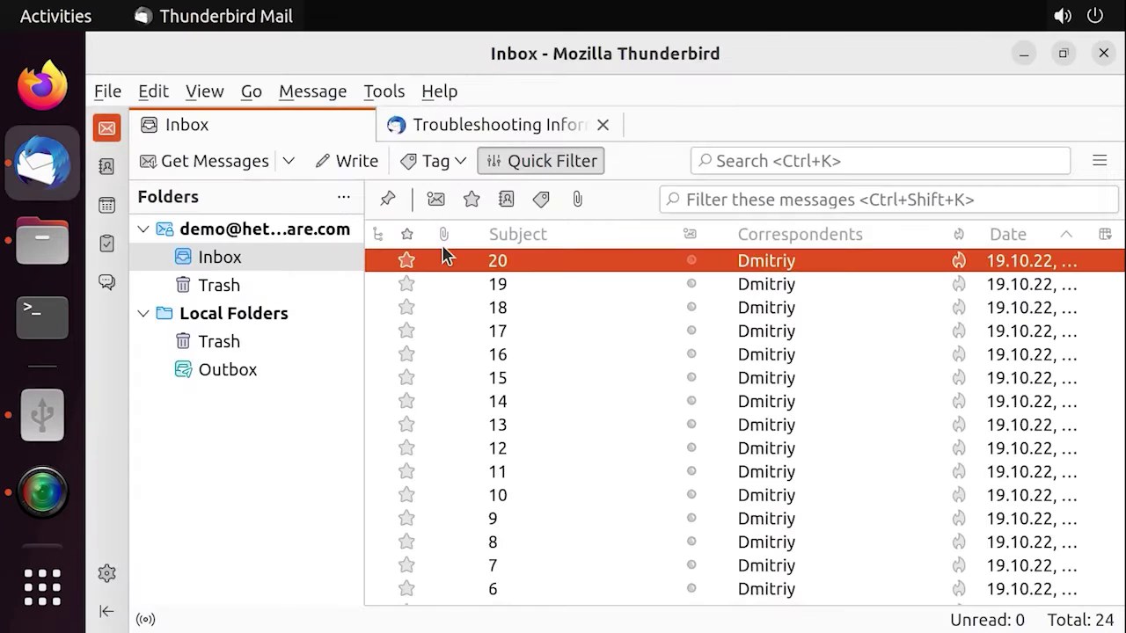
key("Delete")
key("Delete")
key("Delete")
key("Delete")
key("Delete")
key("Delete")
key("Delete")
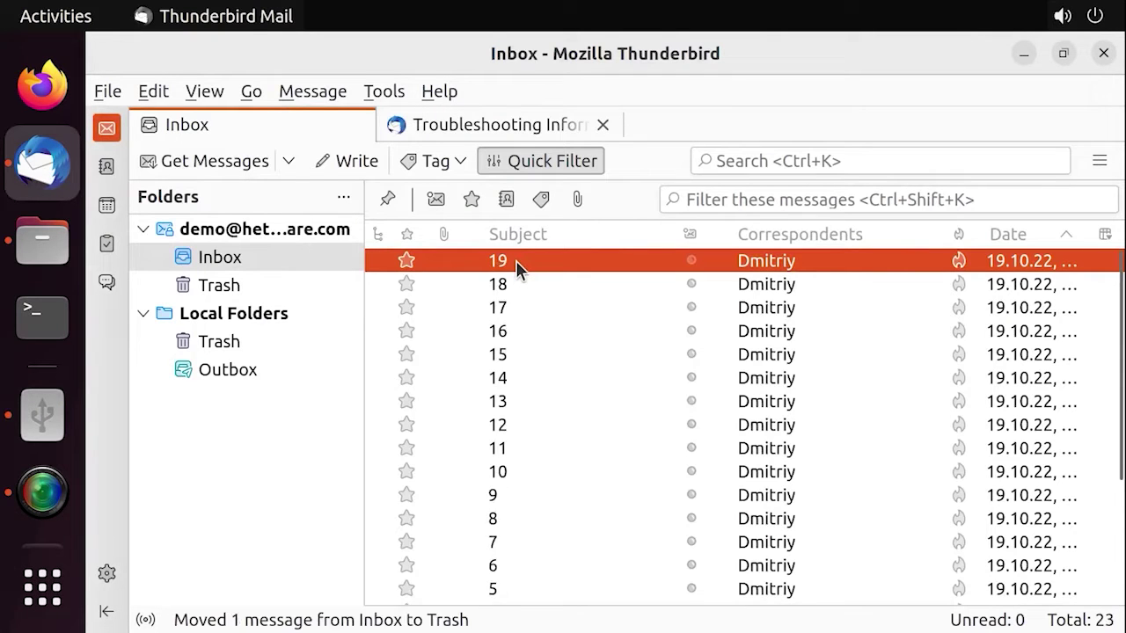
key("Delete")
key("Delete")
key("Delete")
key("Delete")
key("Delete")
key("Delete")
key("Delete")
key("Delete")
key("Delete")
key("Delete")
key("Delete")
key("Delete")
key("Delete")
key("Delete")
key("Delete")
key("Delete")
key("Delete")
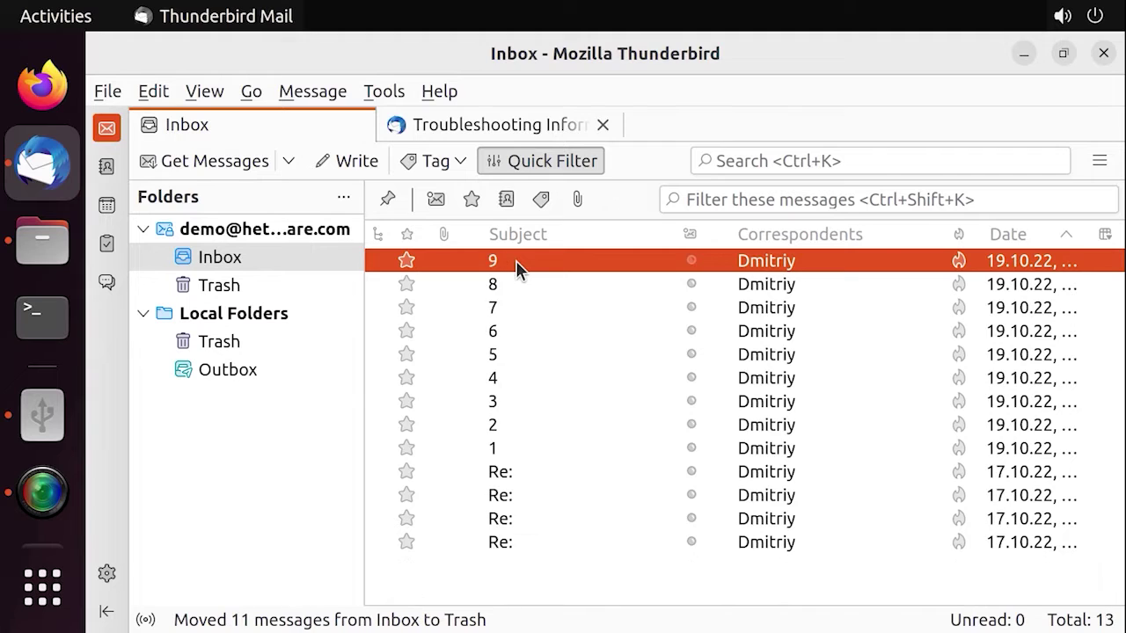
- Empty the mail account's Trash folder in Thunderbird and confirm the deletion
left_click(210, 283)
right_click(219, 283)
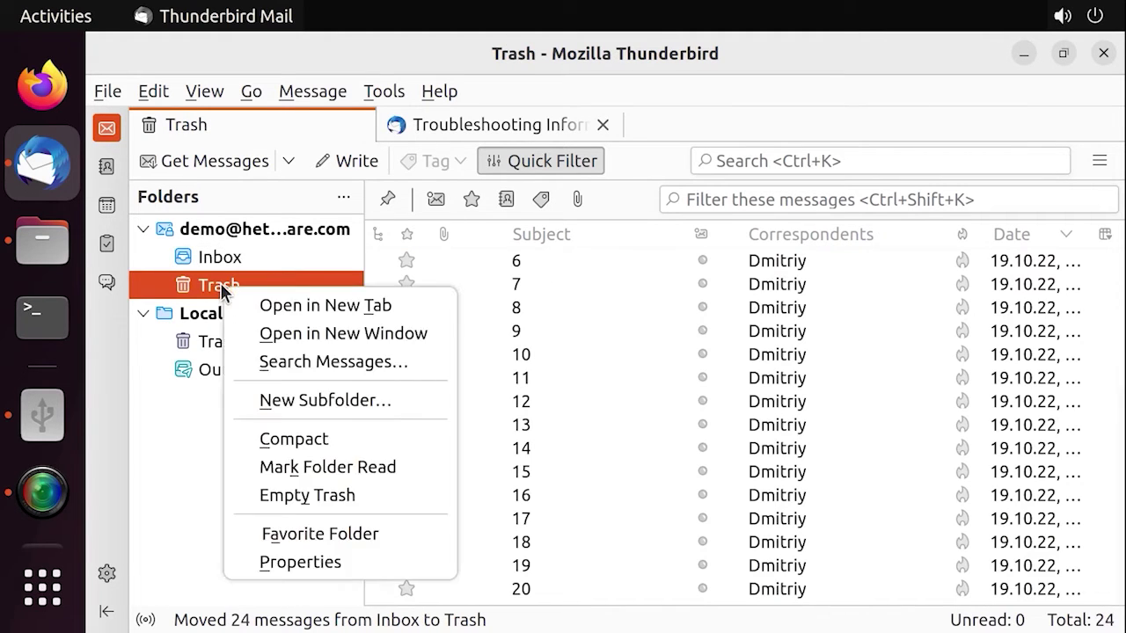
left_click(334, 496)
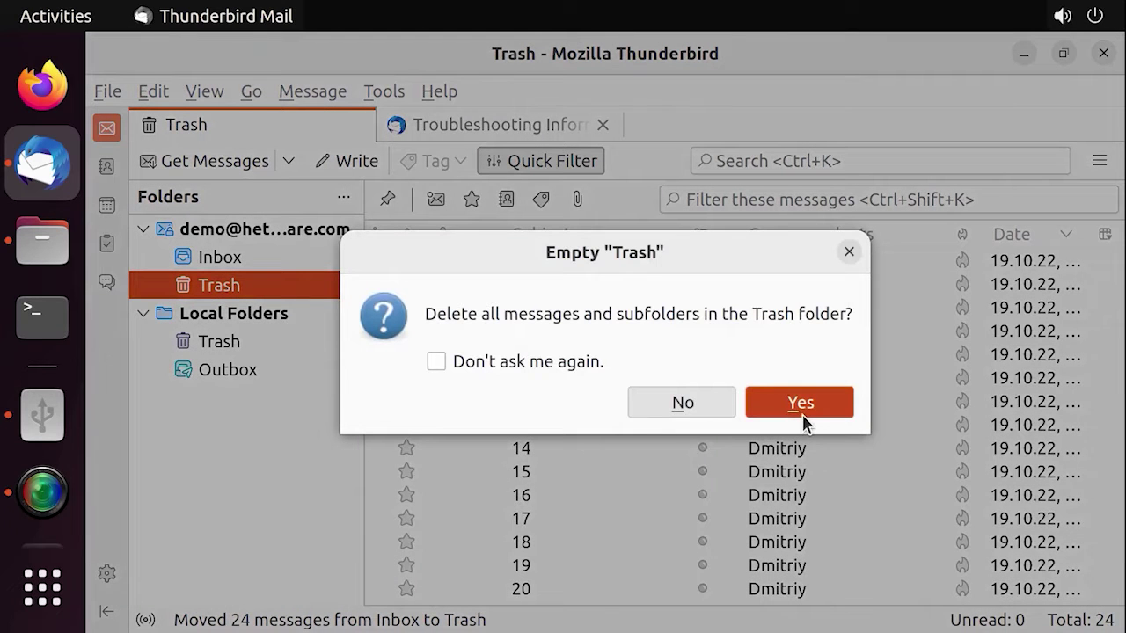
left_click(801, 403)
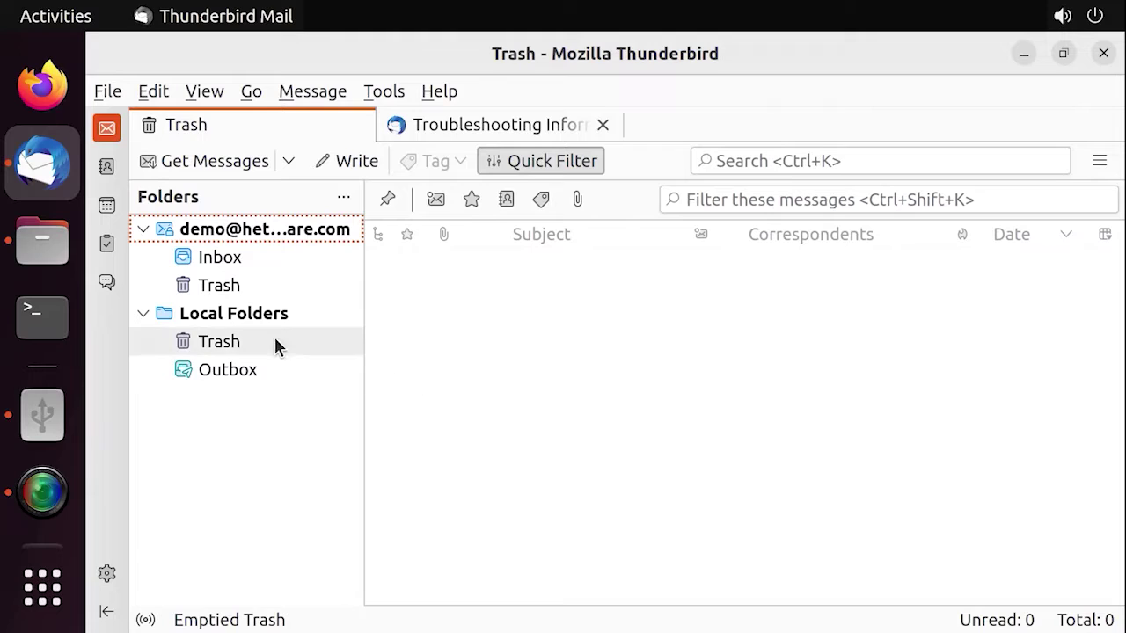
- Check the Local Folders Trash and the account's Inbox for remaining messages, and fetch new mail
left_click(244, 345)
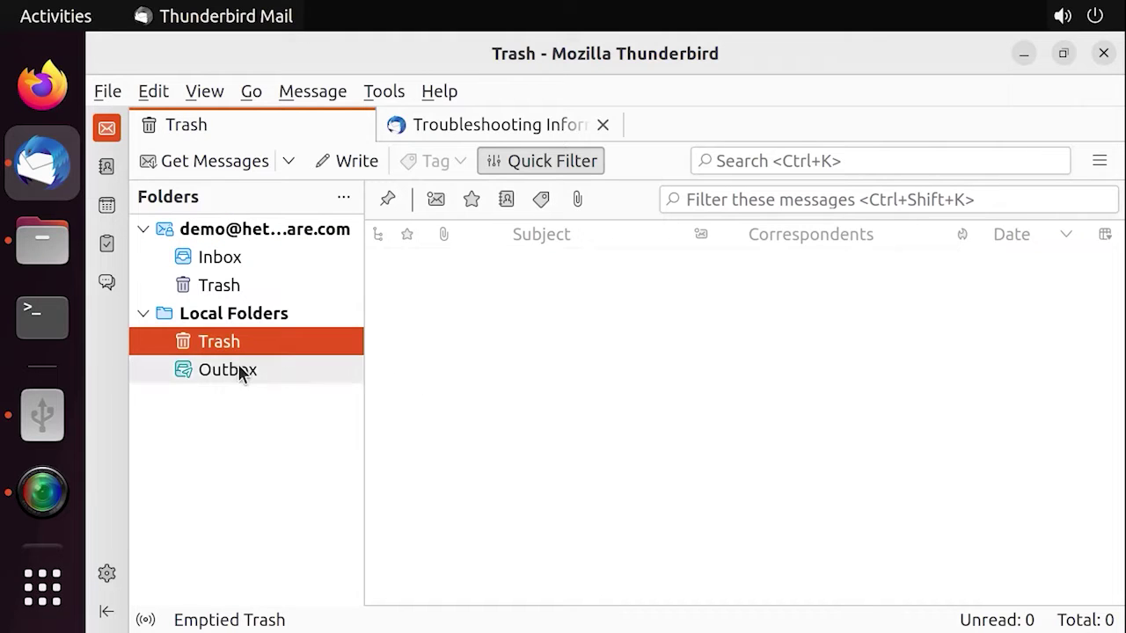
left_click(238, 260)
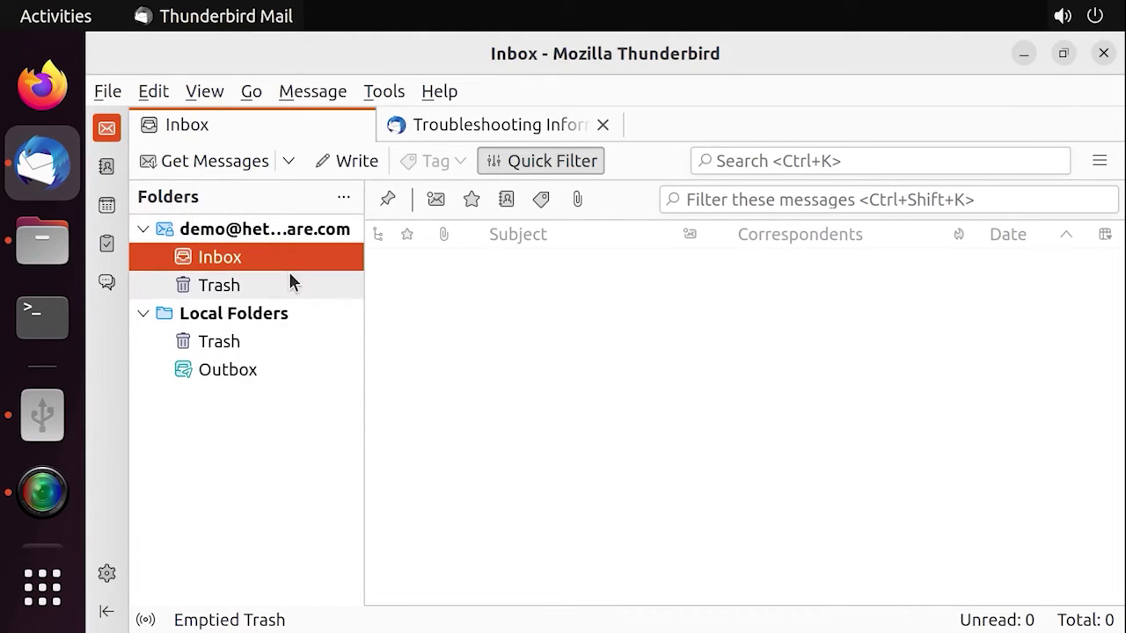
left_click(430, 271)
left_click(215, 161)
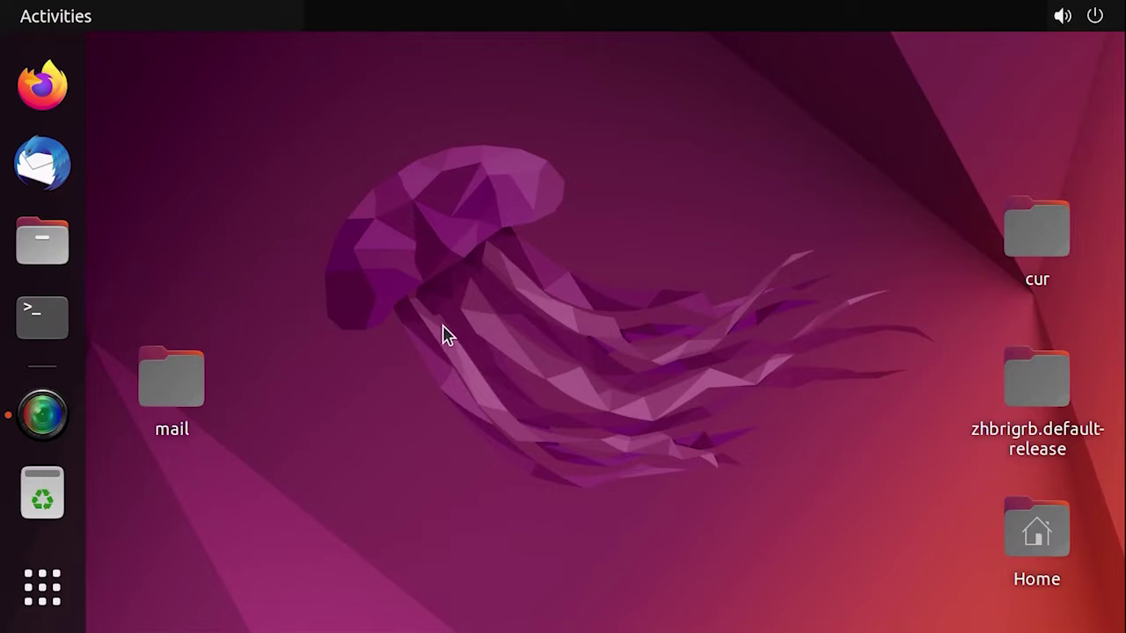
- Launch Thunderbird to its account setup, and in Files open the .thunderbird folder in the user's home directory
left_click(61, 178)
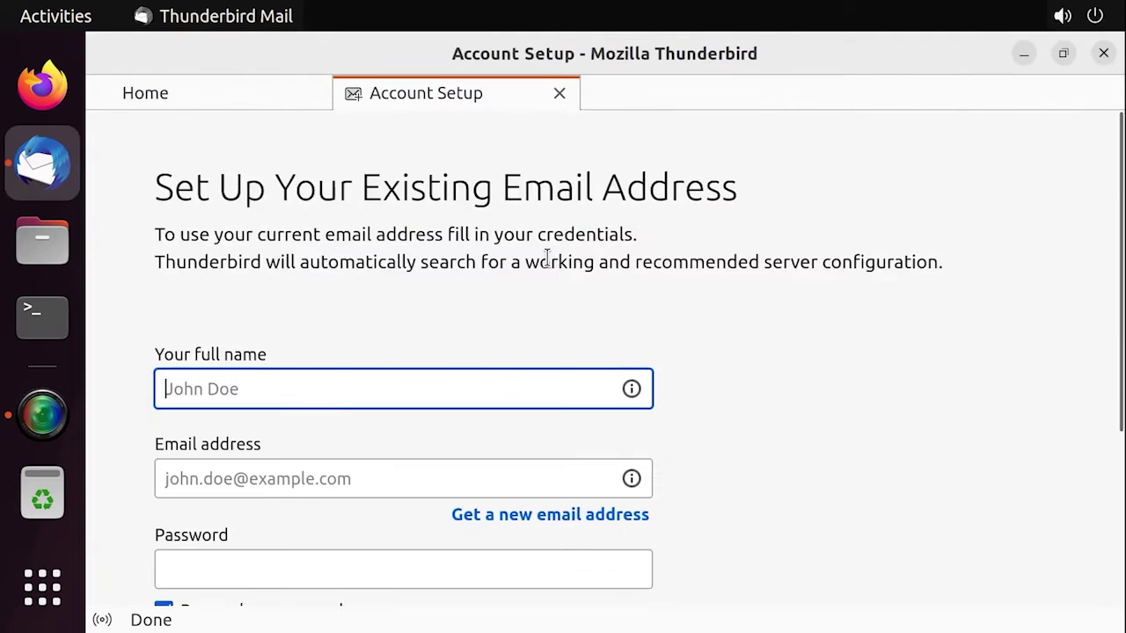
left_click(60, 249)
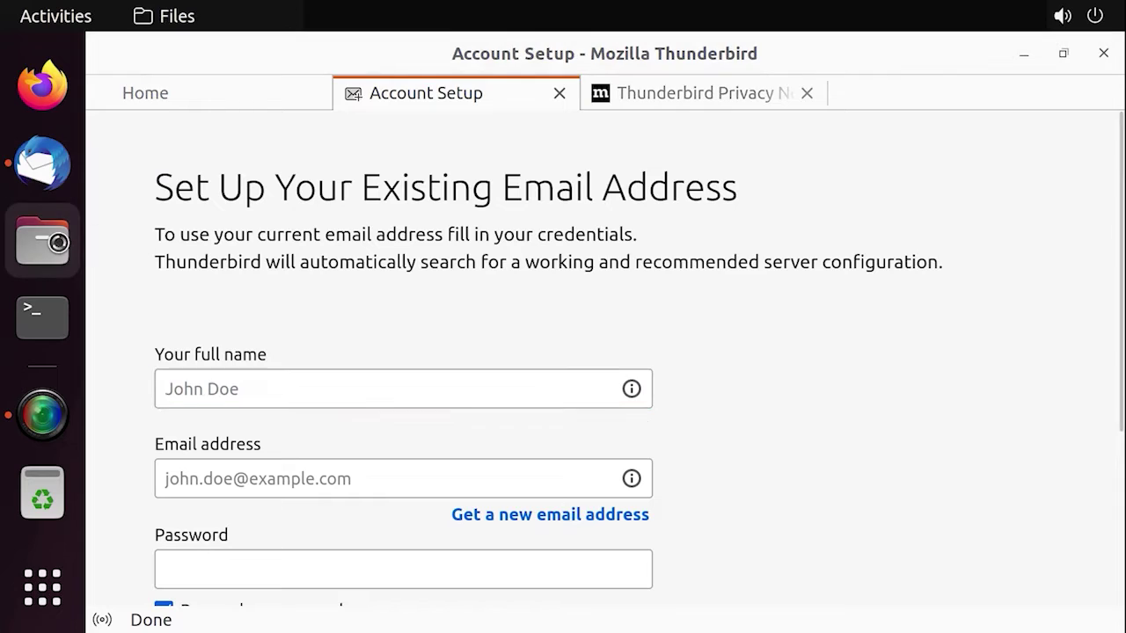
left_click(251, 568)
left_click(382, 163)
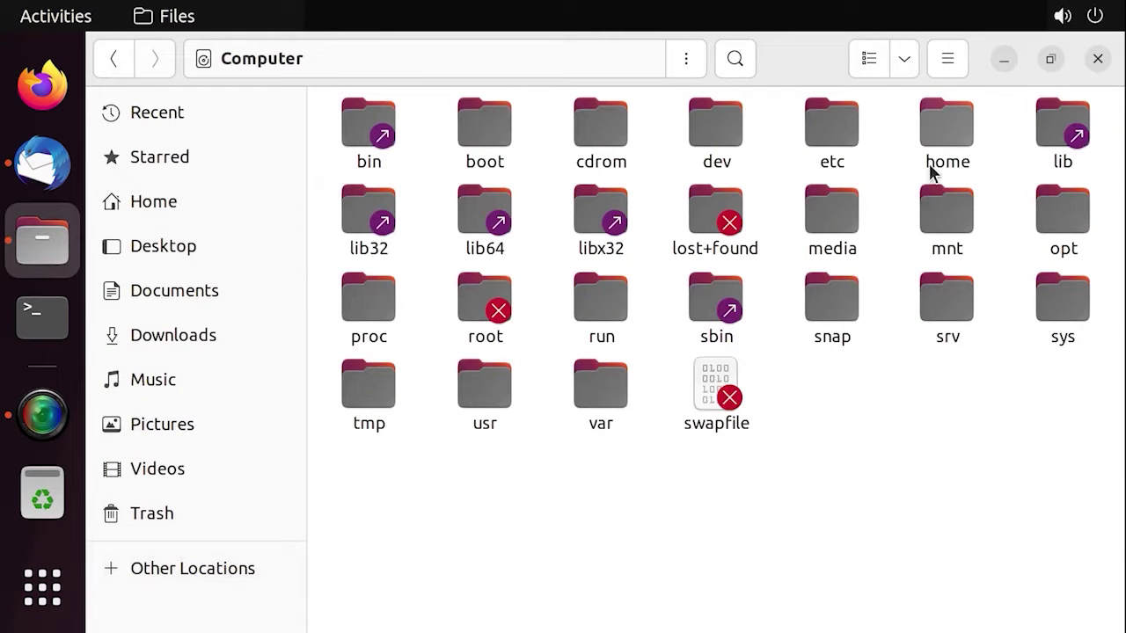
left_click(944, 142)
double_click(944, 142)
double_click(662, 153)
double_click(607, 350)
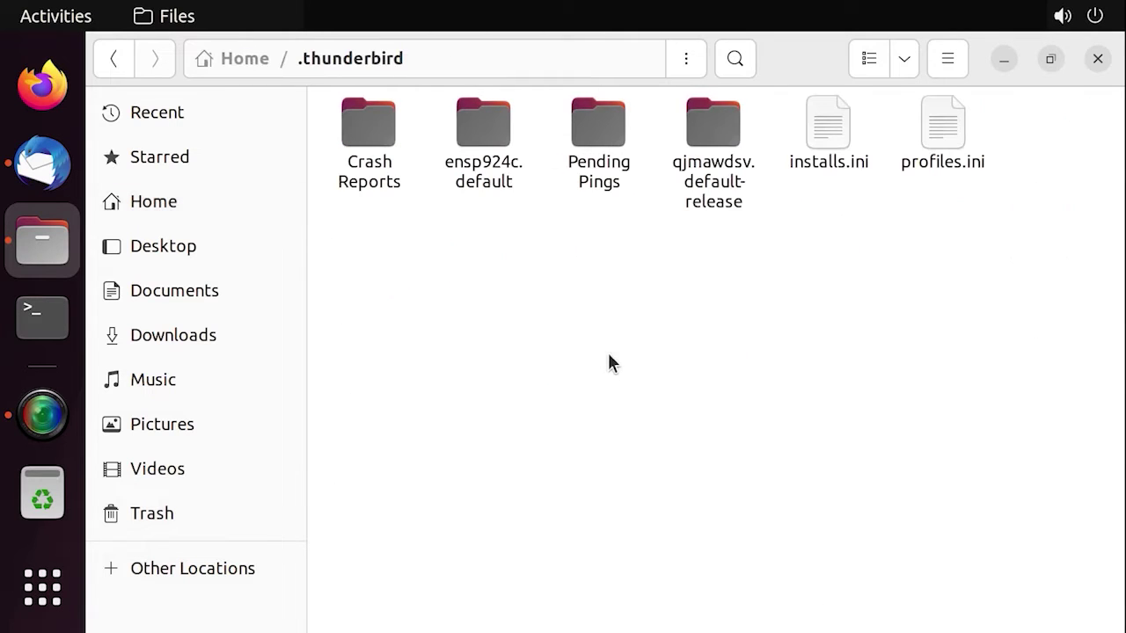
left_click(717, 166)
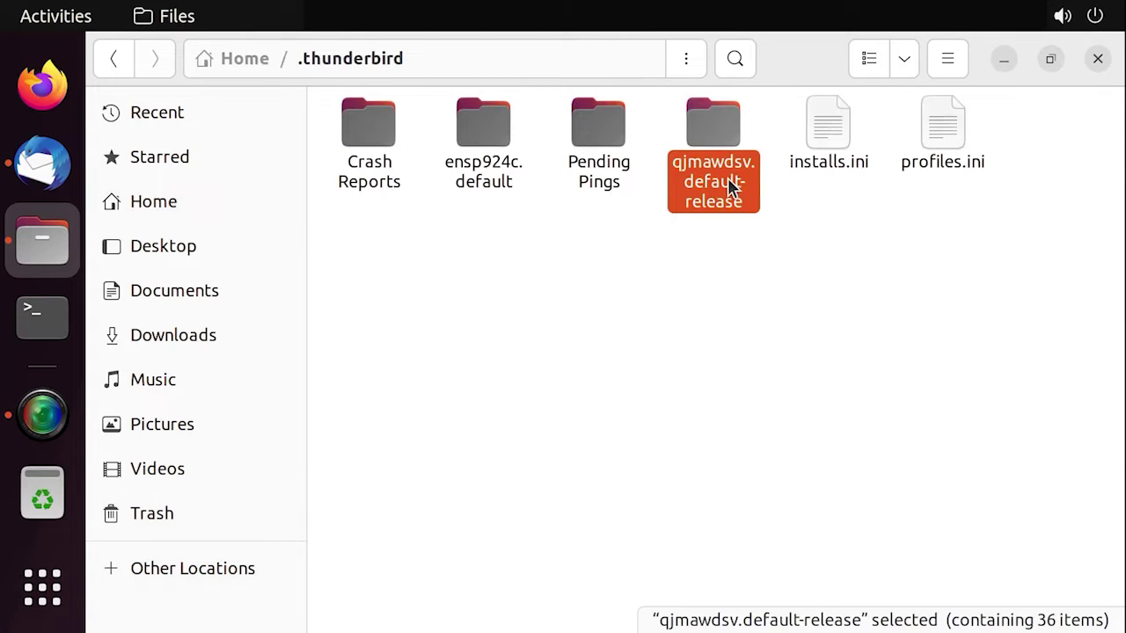
double_click(733, 189)
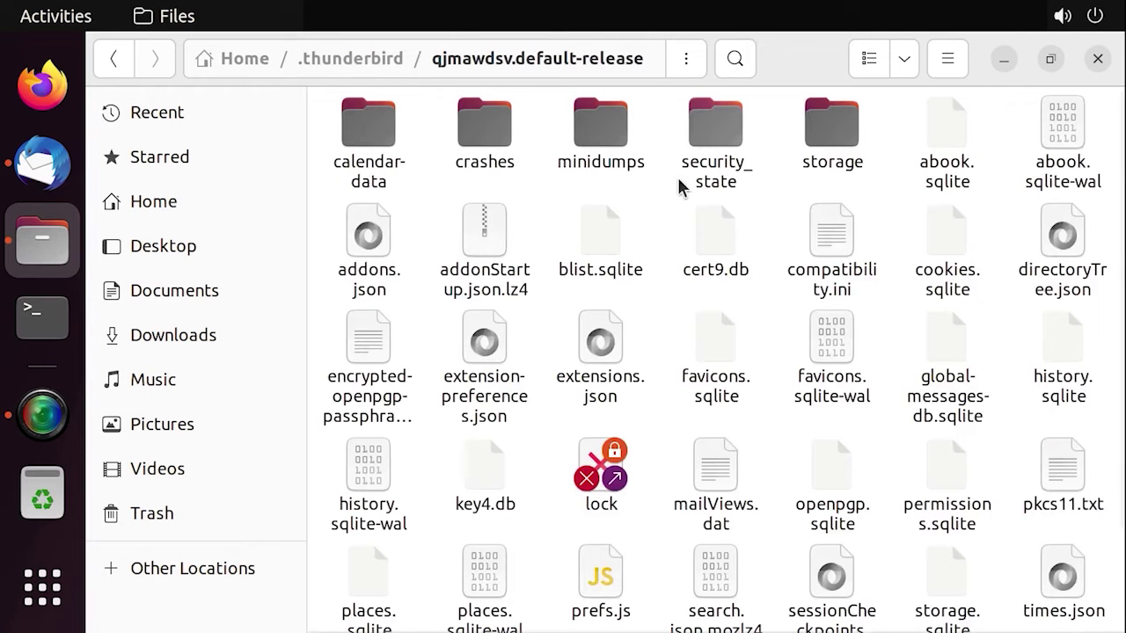
left_click(113, 60)
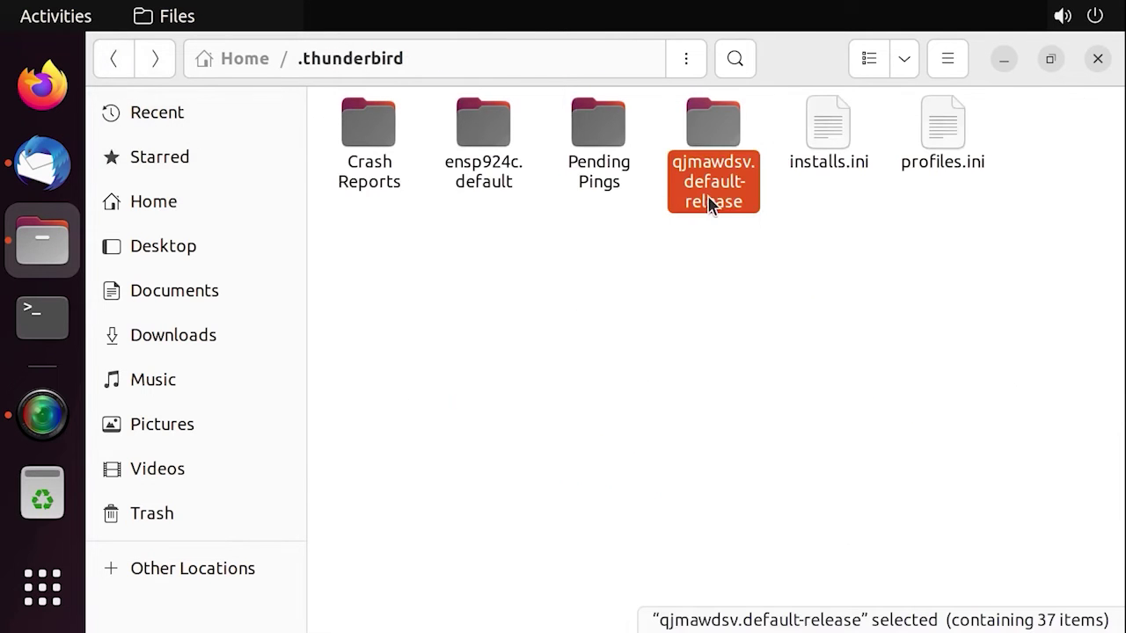
left_click(43, 168)
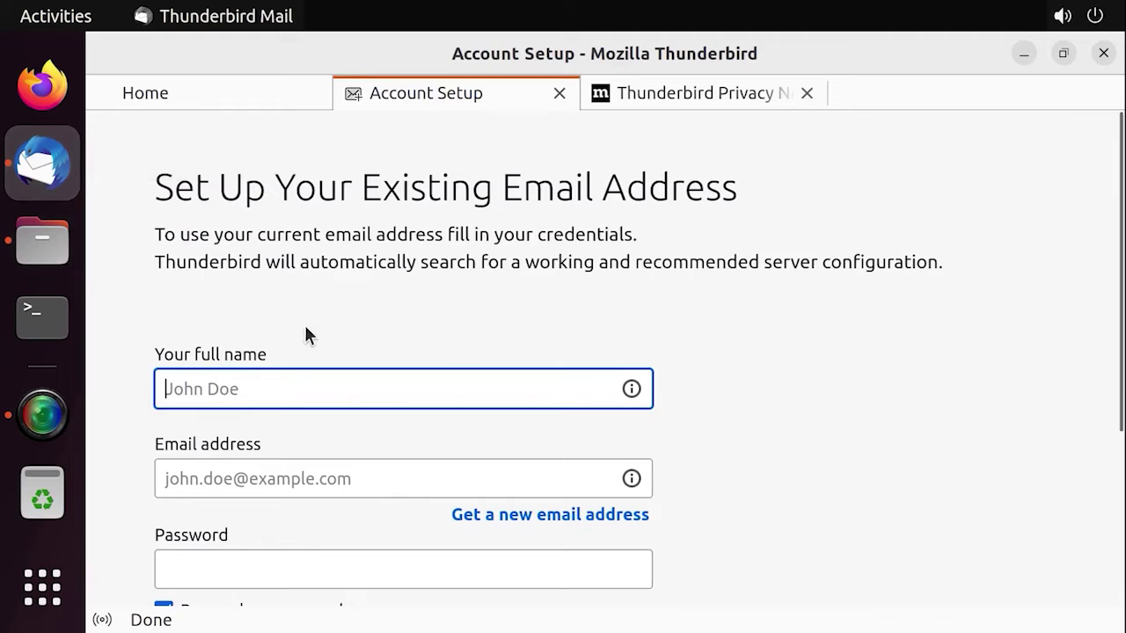
- Close Thunderbird, and copy all contents of the zhbrigrb.default-release folder stored under backup on the 16 GB Volume
left_click(286, 107)
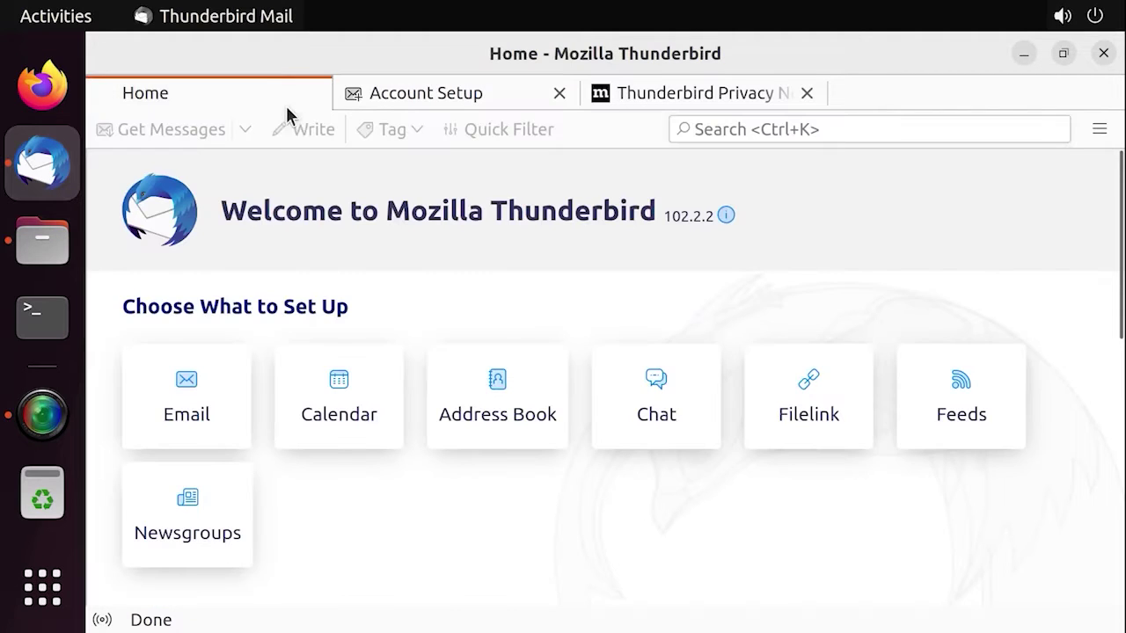
left_click(1102, 53)
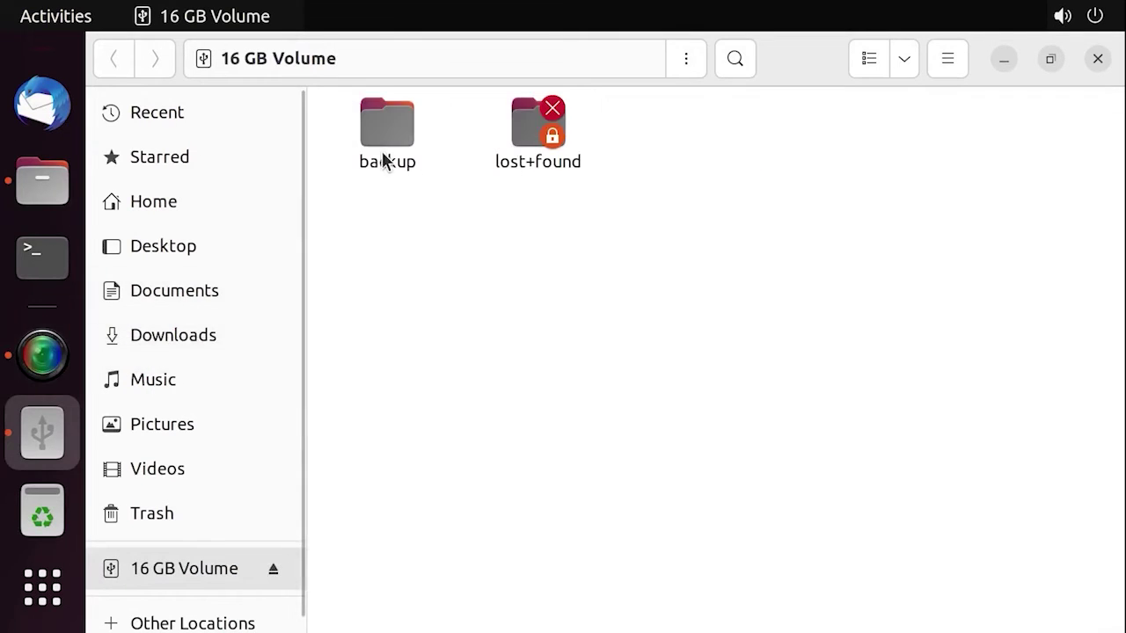
left_click(378, 141)
double_click(378, 142)
double_click(414, 140)
right_click(425, 206)
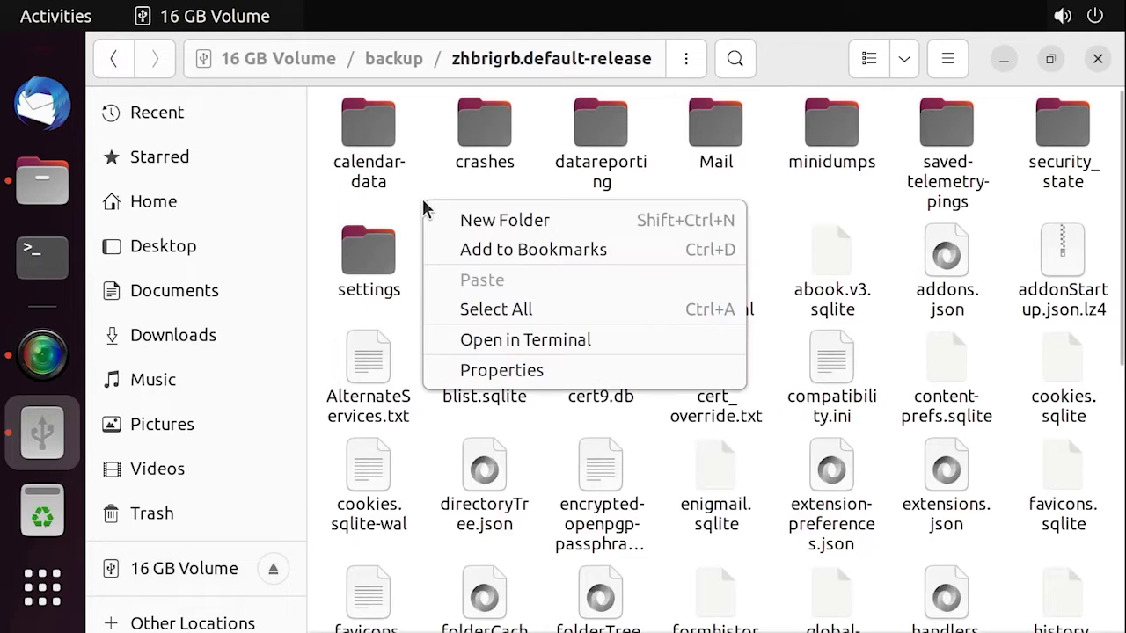
left_click(498, 310)
right_click(496, 266)
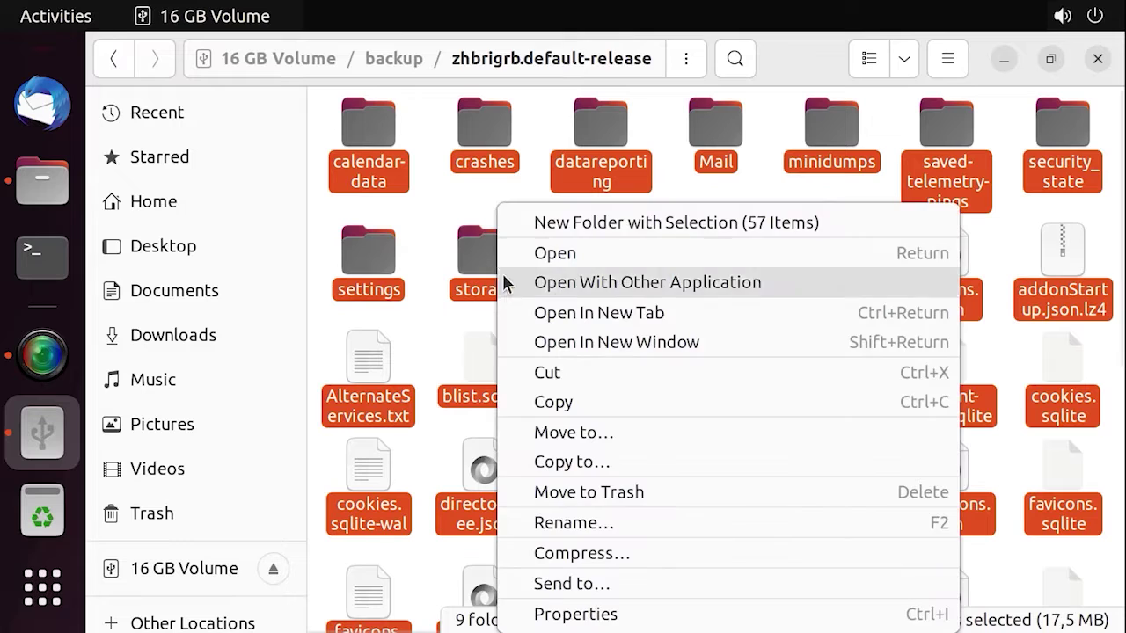
left_click(560, 403)
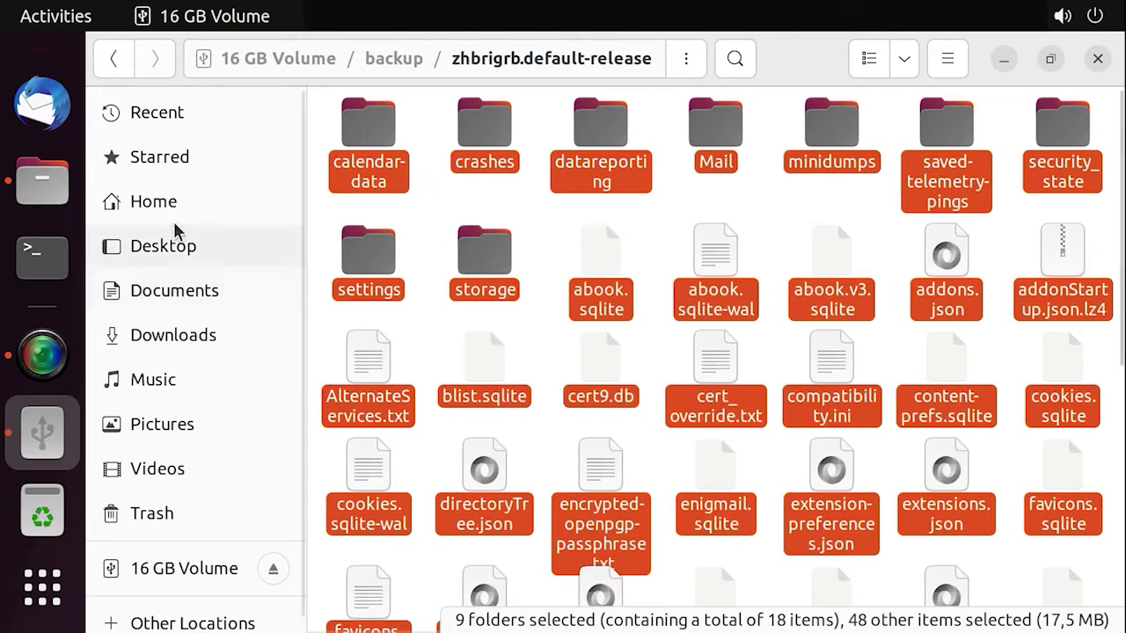
- Paste the copied items into the qjmawdsv.default-release folder in .thunderbird, merging all existing folders and replacing all conflicting files
left_click(26, 195)
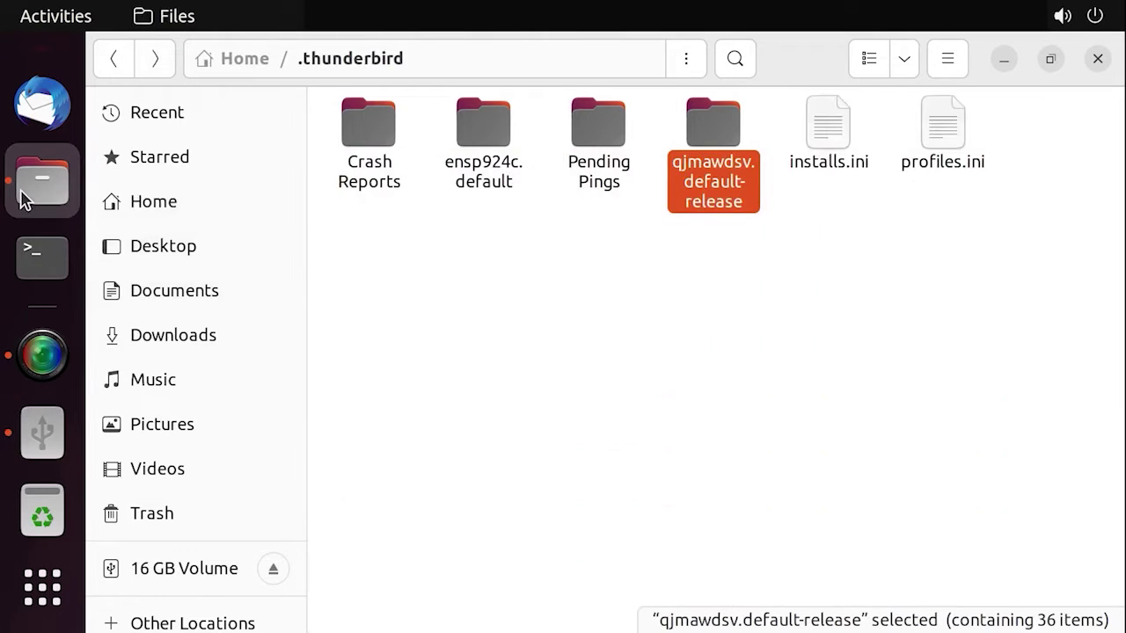
double_click(735, 199)
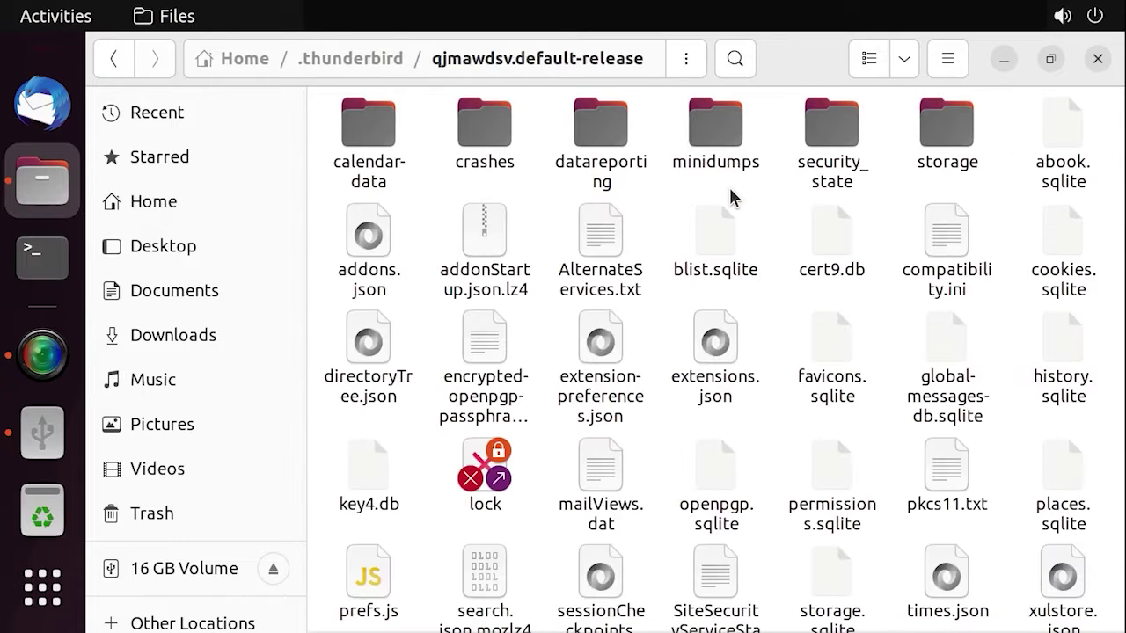
right_click(774, 198)
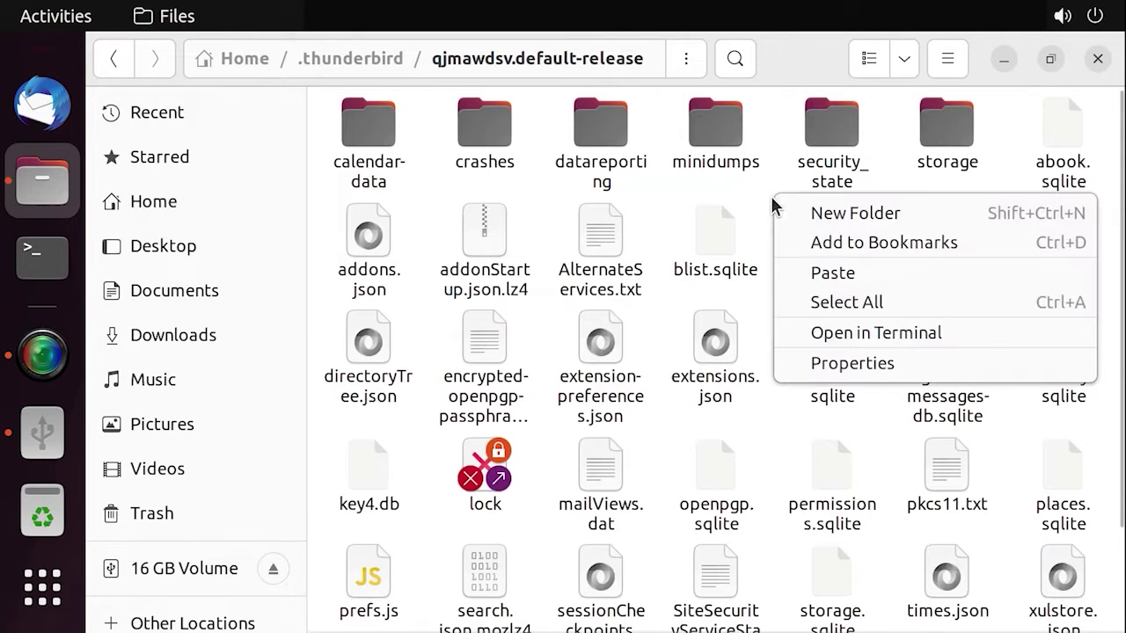
left_click(847, 278)
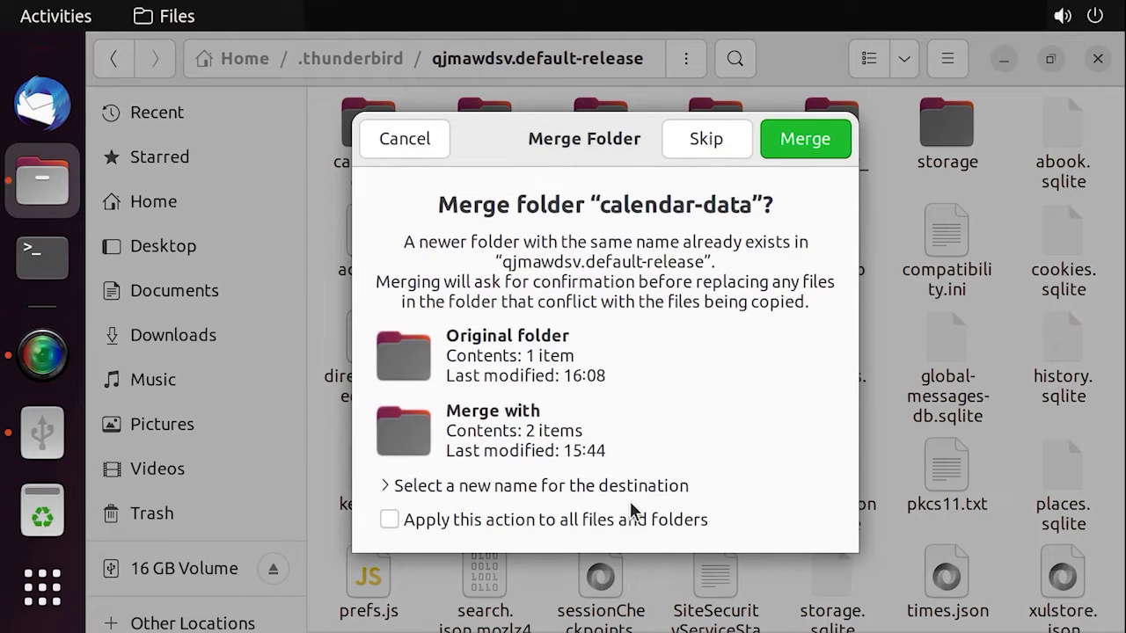
left_click(622, 520)
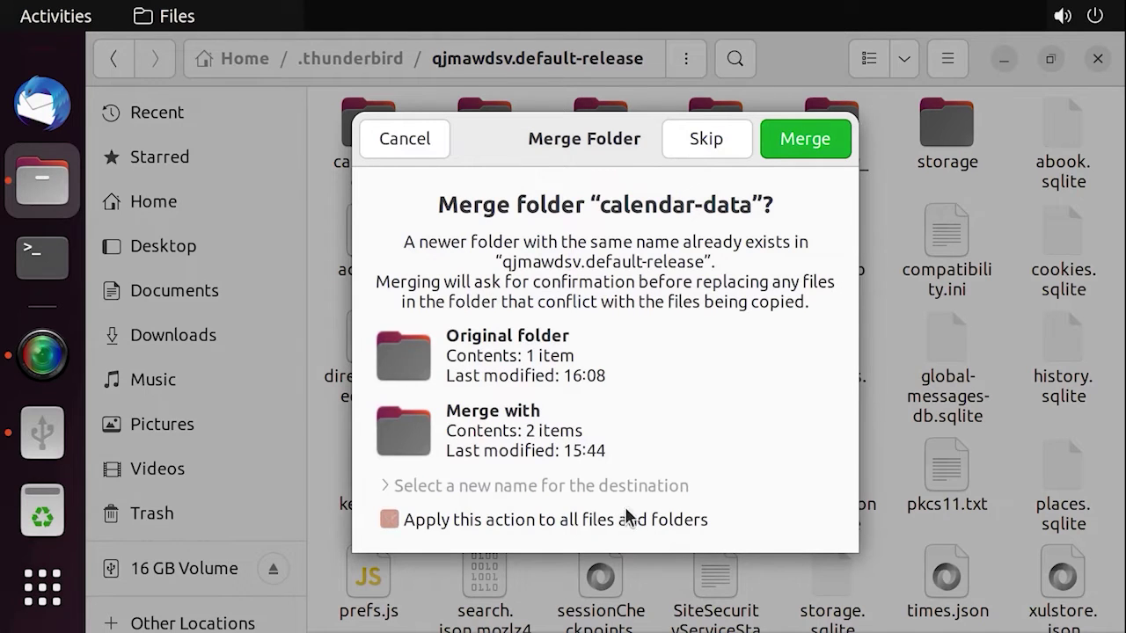
left_click(807, 147)
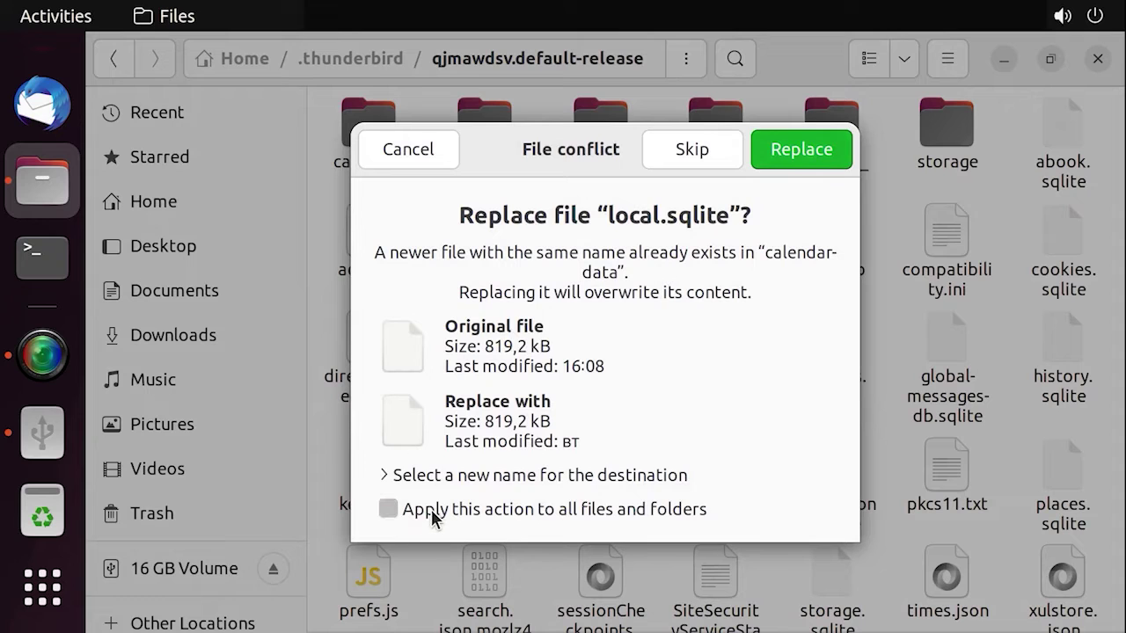
left_click(454, 511)
left_click(806, 158)
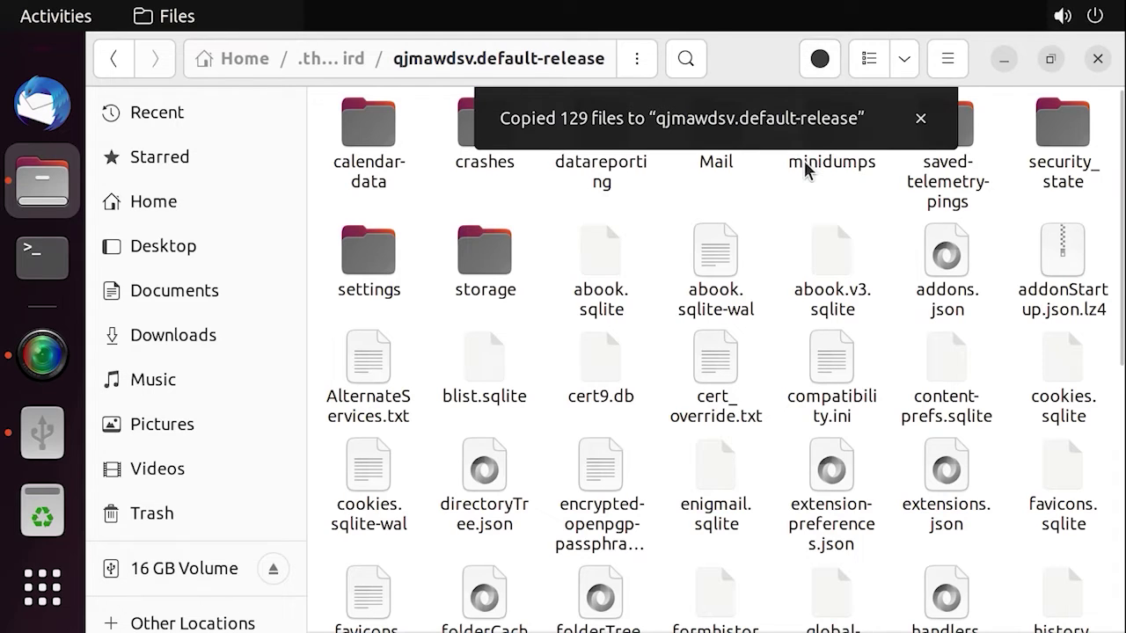
- Launch Thunderbird and submit the mail account password
left_click(44, 113)
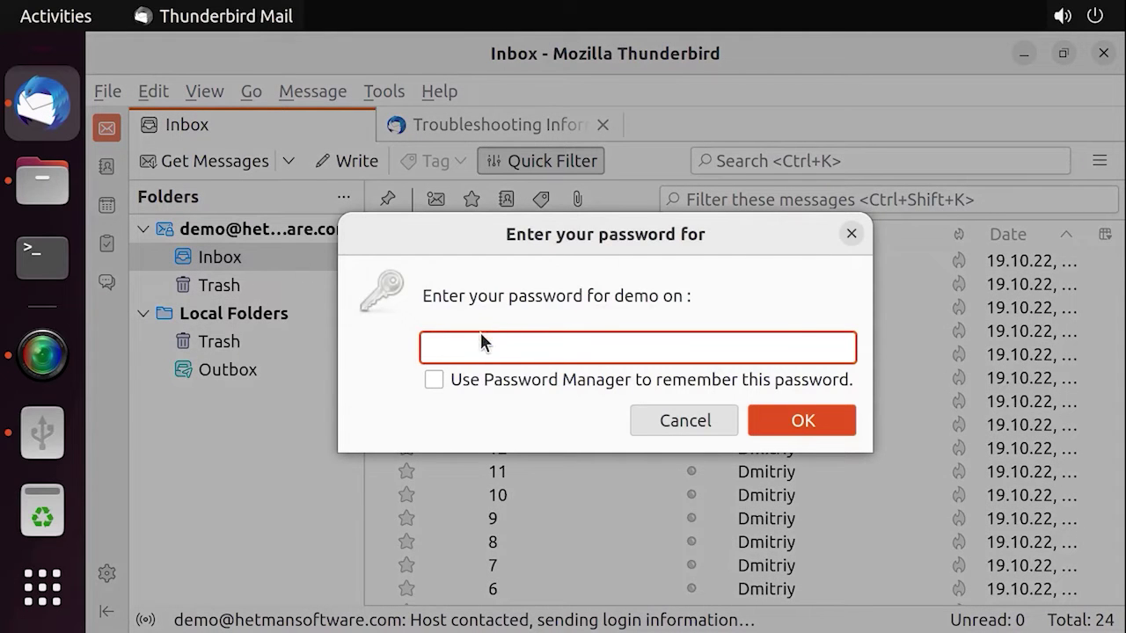
left_click(802, 420)
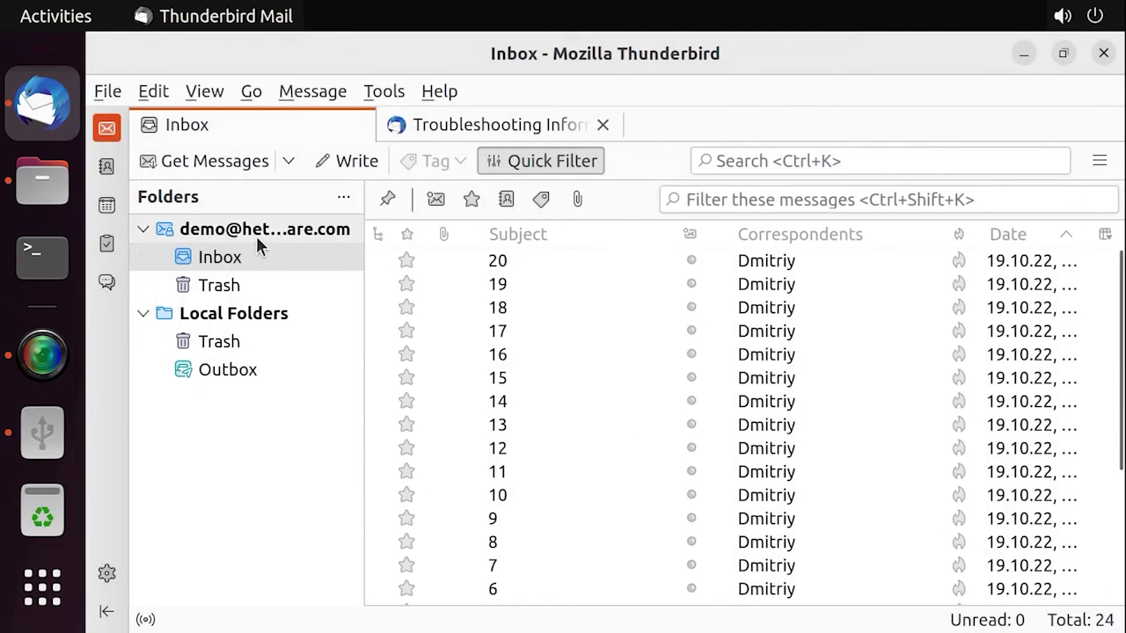
- Go through the Inbox messages from subject 20 down to the oldest reply and back up the list
left_click(499, 260)
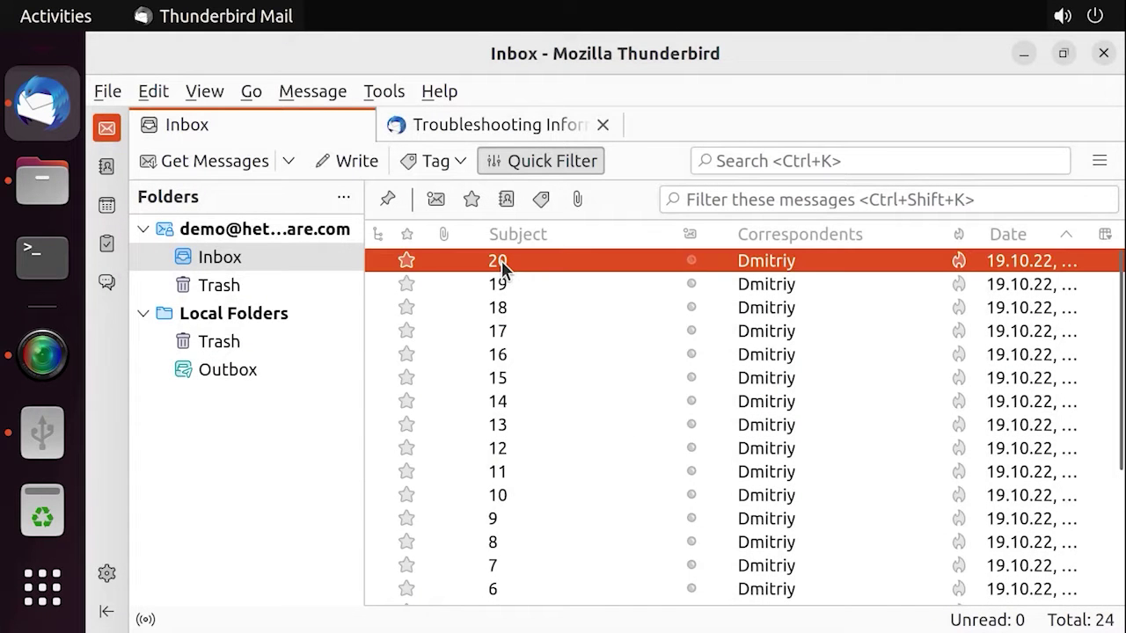
key("Down")
key("Down")
key("Down")
key("Down")
key("Down")
key("Down")
key("Down")
key("Down")
key("Down")
key("Down")
key("Down")
key("Down")
key("Down")
key("Down")
key("Down")
key("Down")
key("Down")
key("Down")
key("Down")
key("Down")
key("Down")
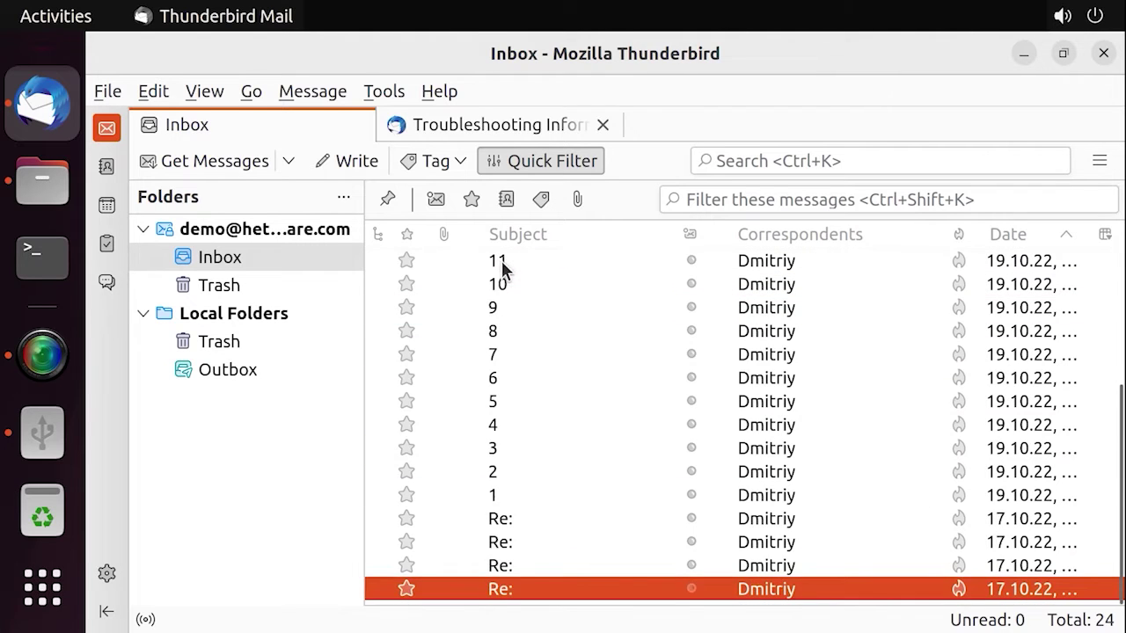
key("Up")
key("Up")
key("Up")
key("Up")
key("Up")
key("Up")
key("Up")
key("Up")
key("Up")
key("Up")
key("Up")
key("Up")
key("Up")
key("Up")
key("Up")
key("Up")
key("Return")
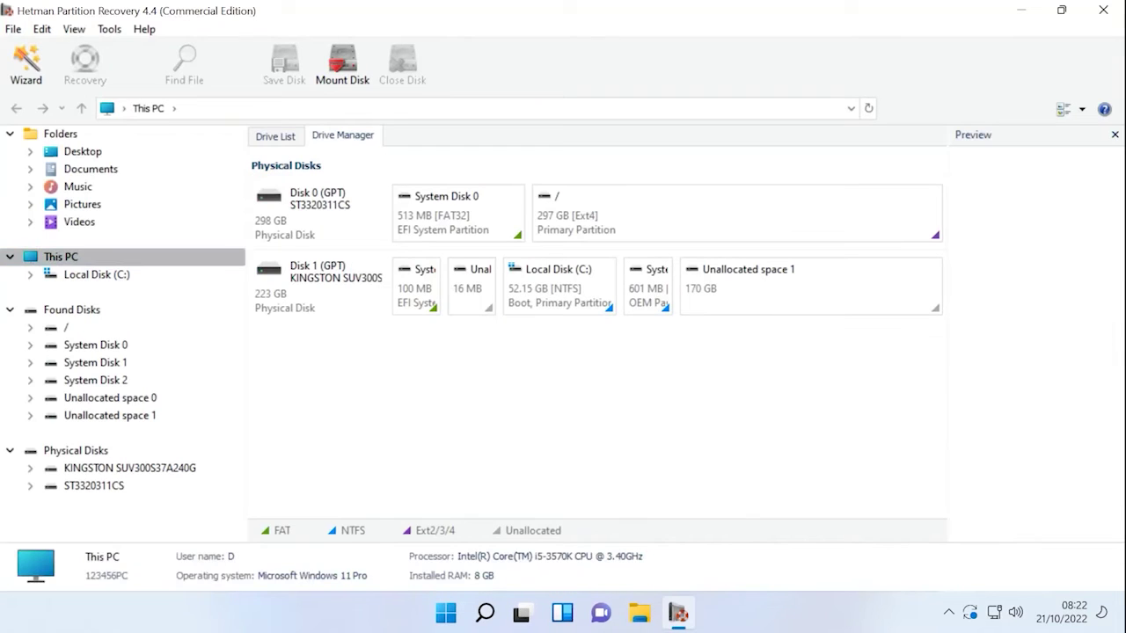
- Switch to Hetman Partition Recovery and open the 297 GB Ext4 partition on Disk 0 for analysis
left_click(317, 286)
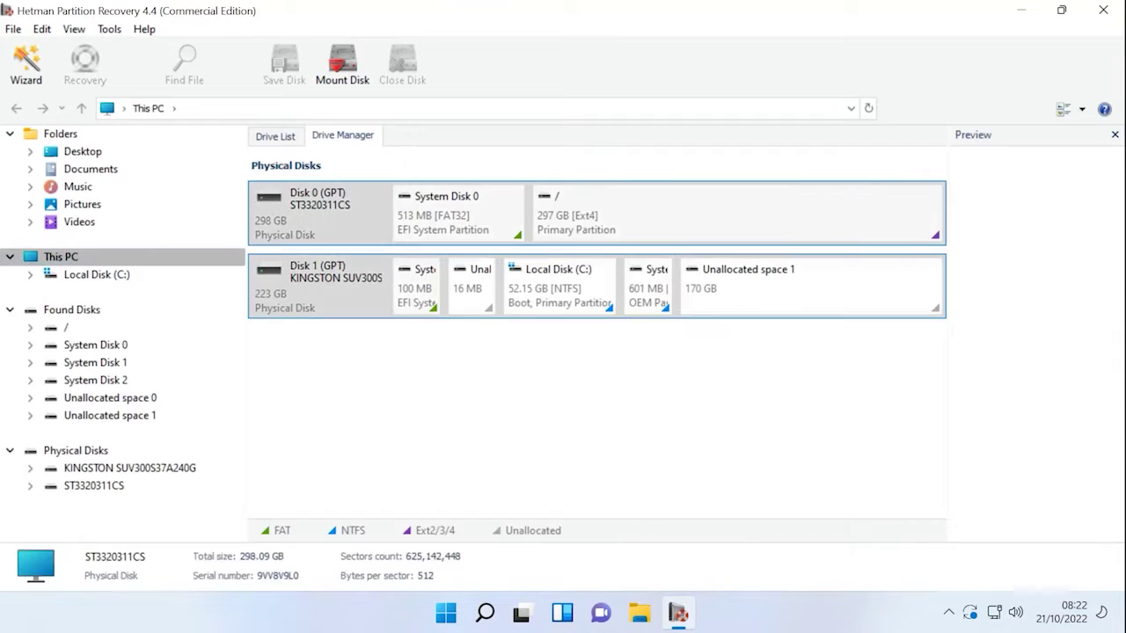
left_click(317, 213)
left_click(616, 213)
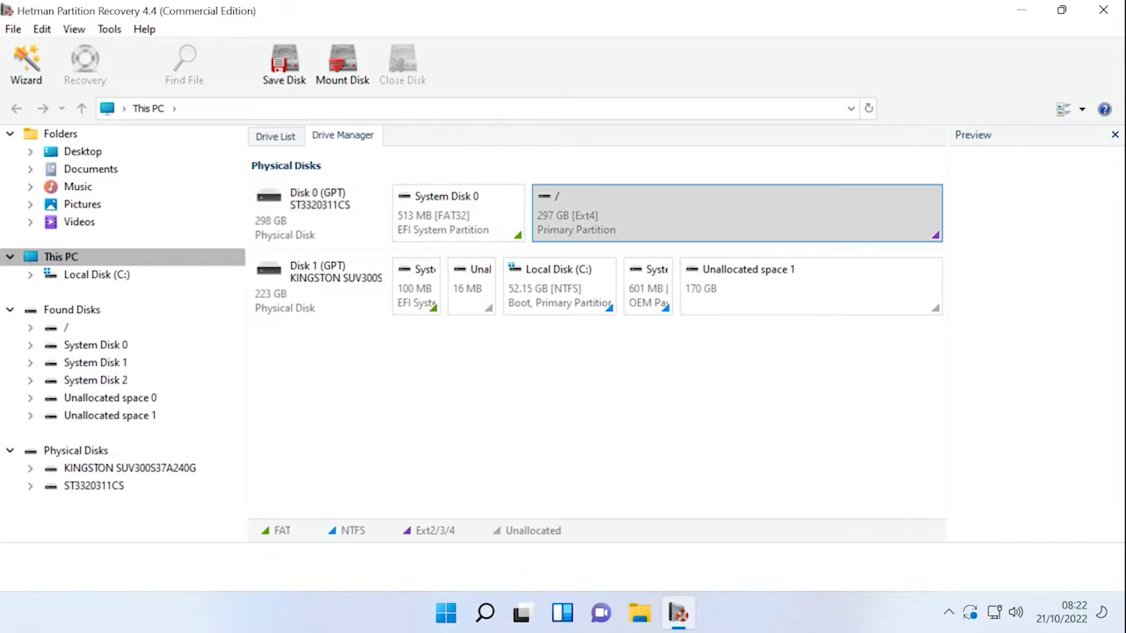
right_click(684, 220)
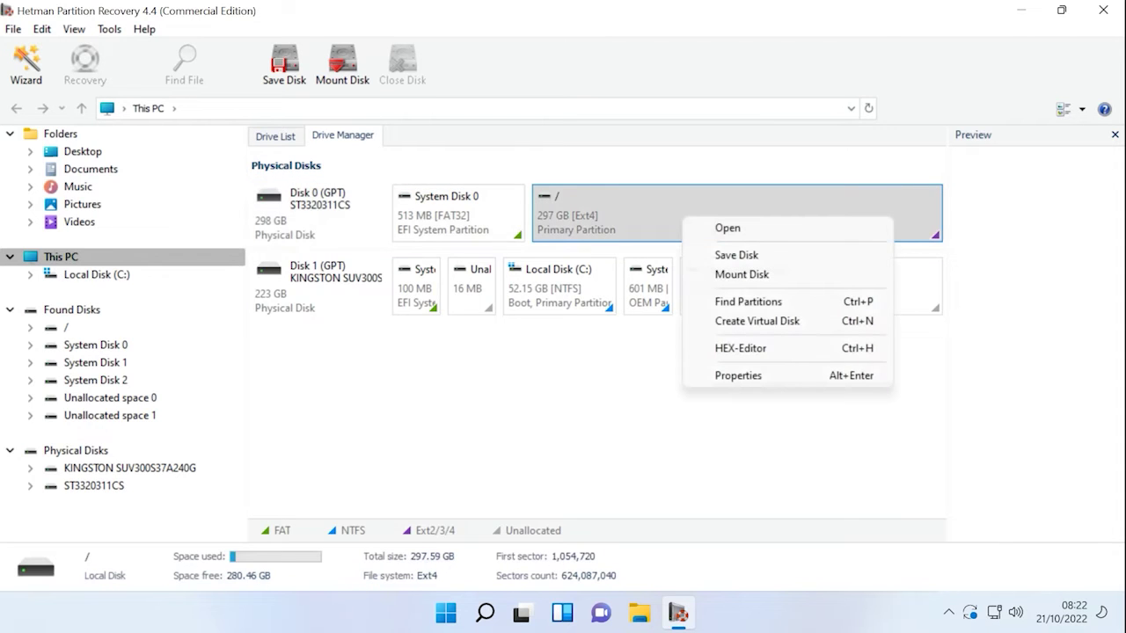
left_click(728, 227)
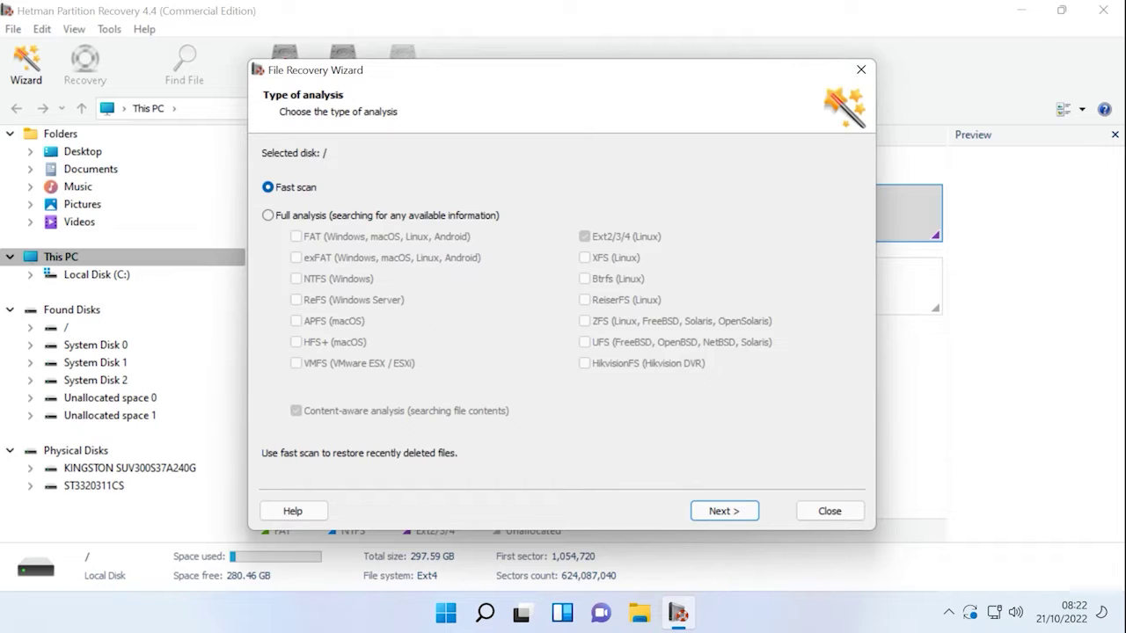
- Run a full analysis of the partition for Ext2/3/4 with content-aware analysis, and finish the wizard
left_click(268, 215)
left_click(267, 186)
key("Return")
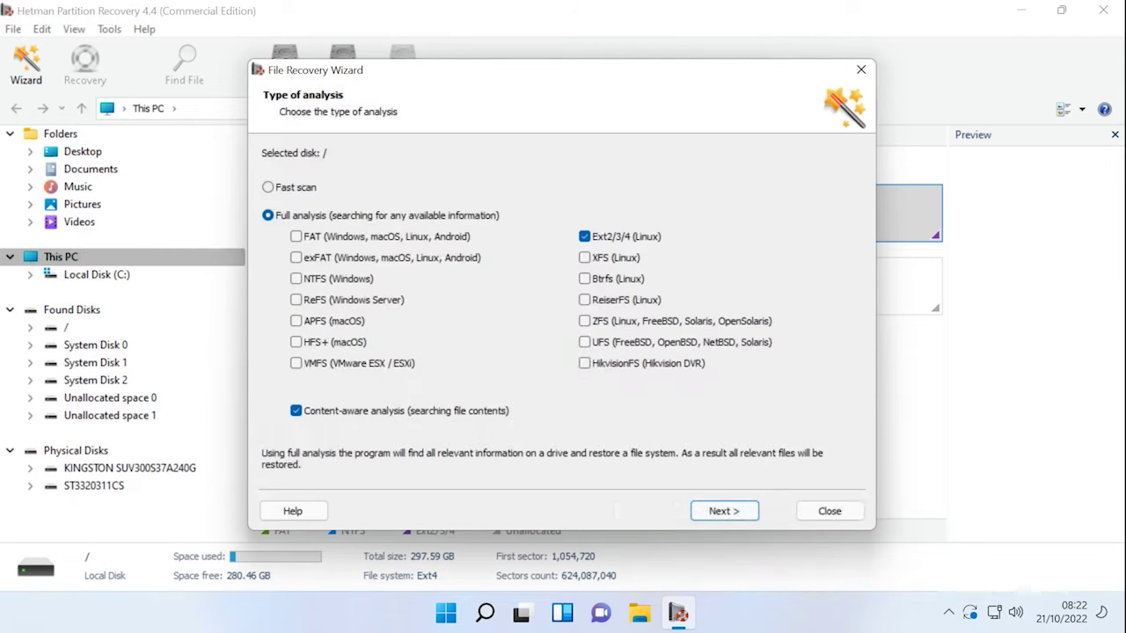
key("Return")
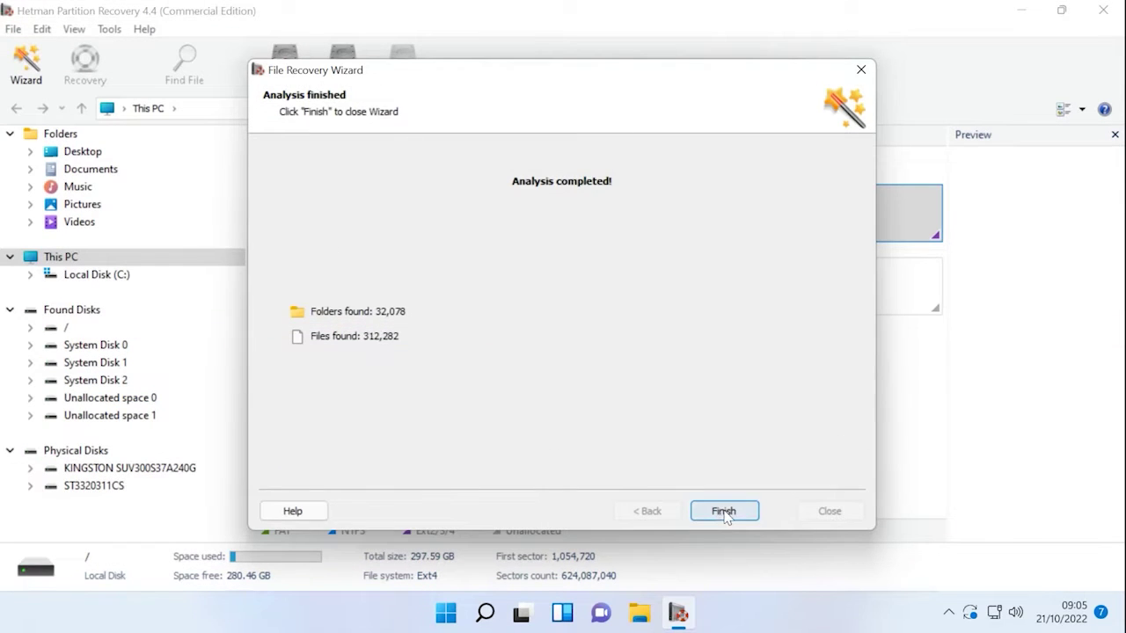
left_click(726, 514)
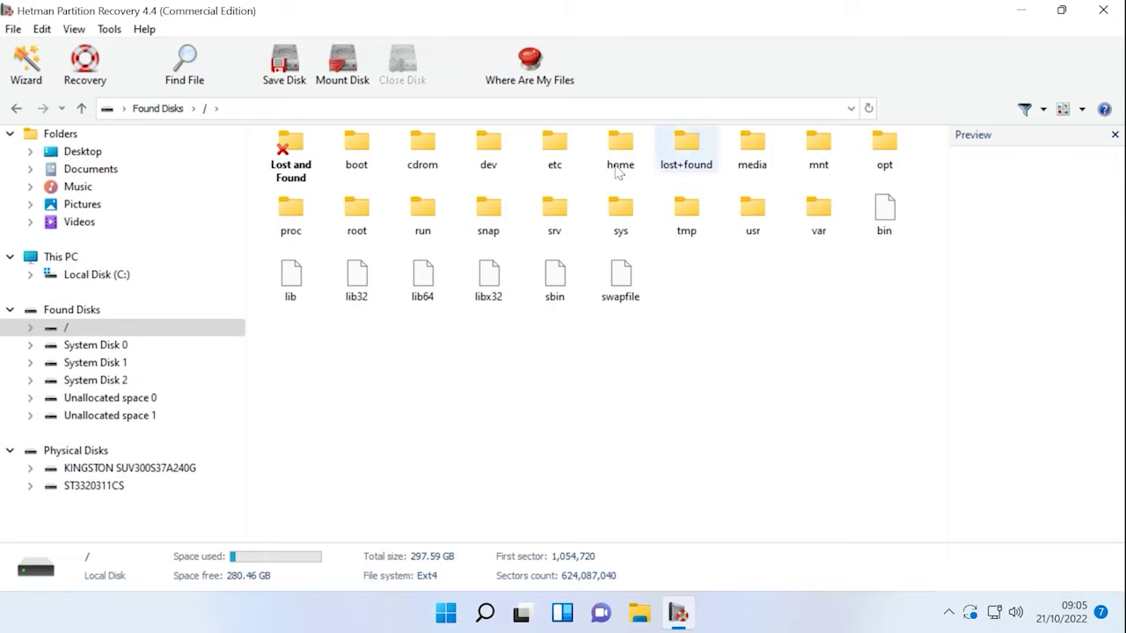
- Open the lin user folder inside home on the analyzed disk
left_click(629, 169)
double_click(630, 169)
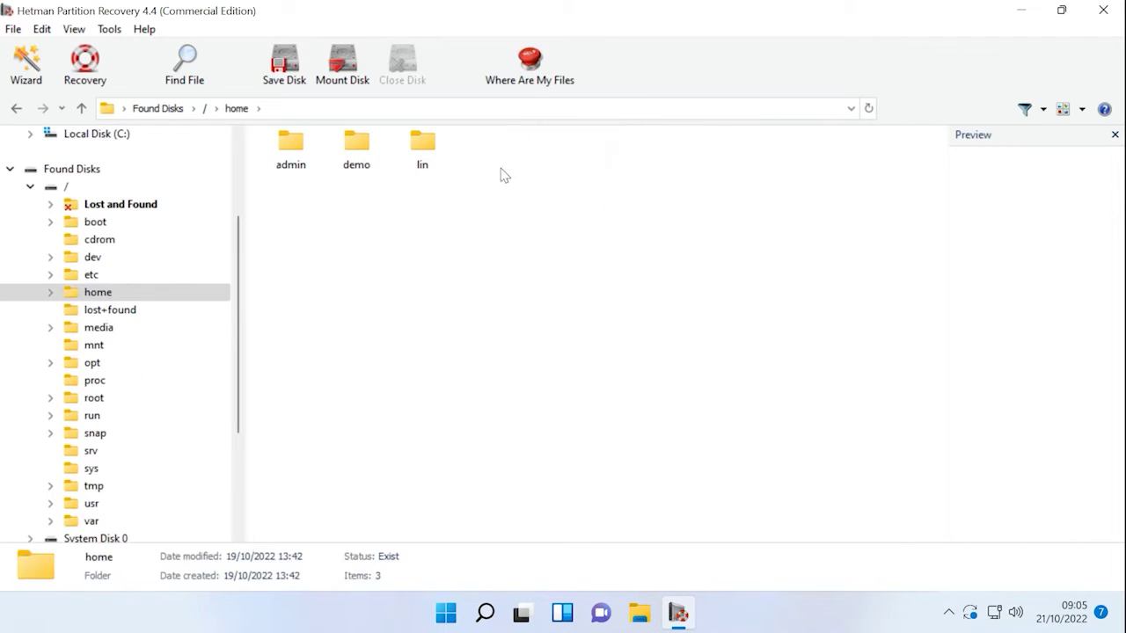
double_click(424, 154)
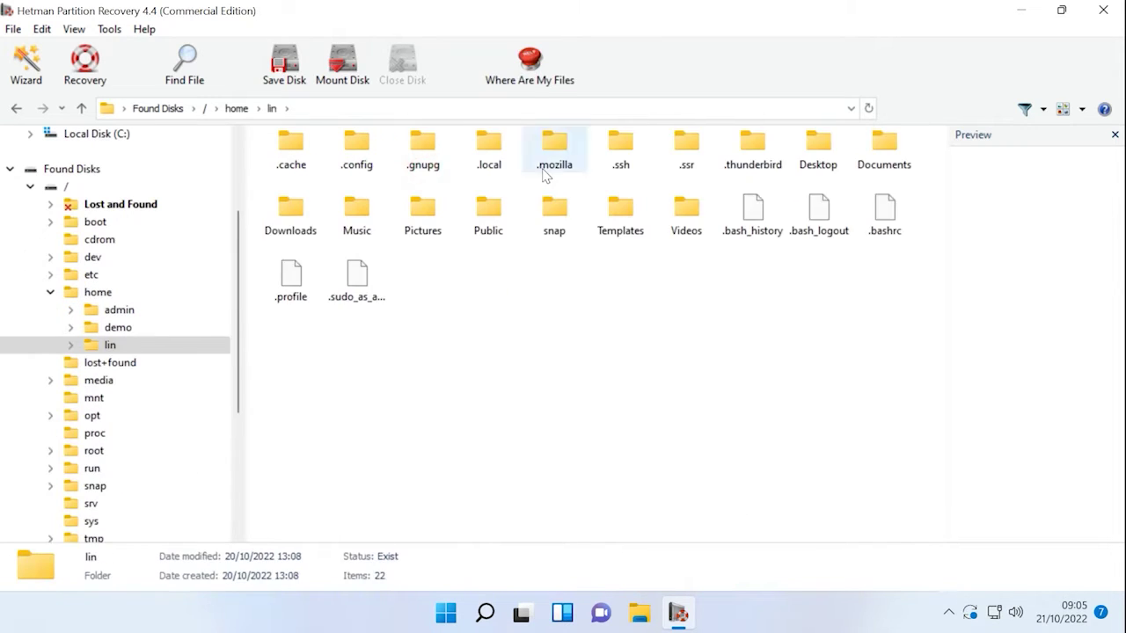
- Browse through .thunderbird and the qjmawdsv.default-release profile to Mail/mail.hetmansoftware.com, and preview the Inbox file's messages
left_click(749, 176)
double_click(757, 167)
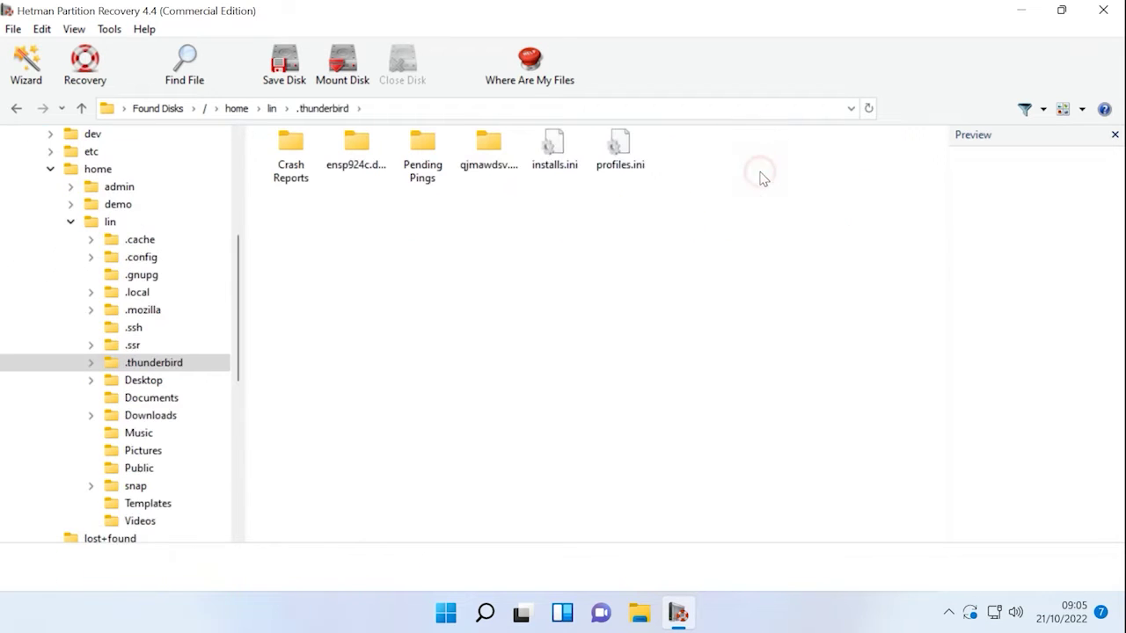
left_click(490, 174)
double_click(490, 174)
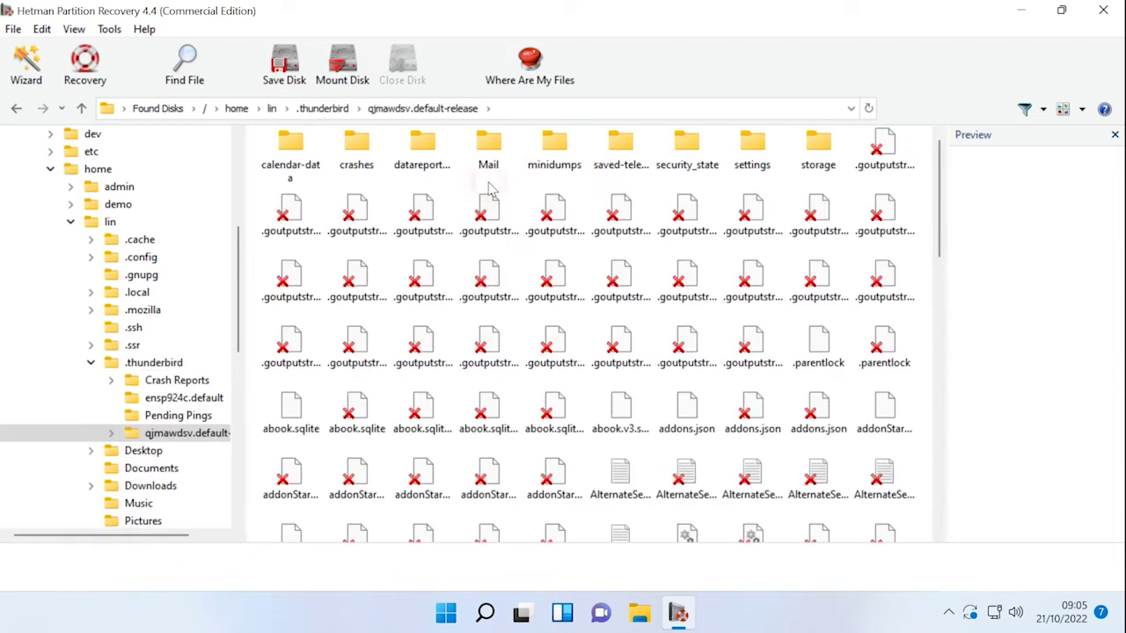
double_click(490, 163)
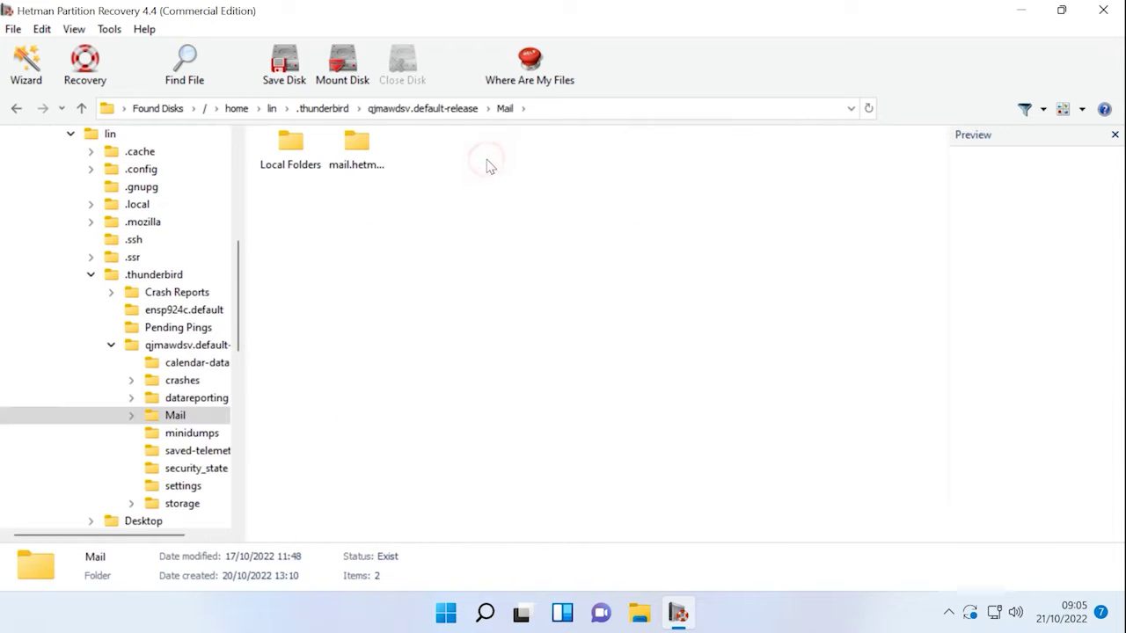
left_click(356, 171)
double_click(366, 176)
left_click(292, 176)
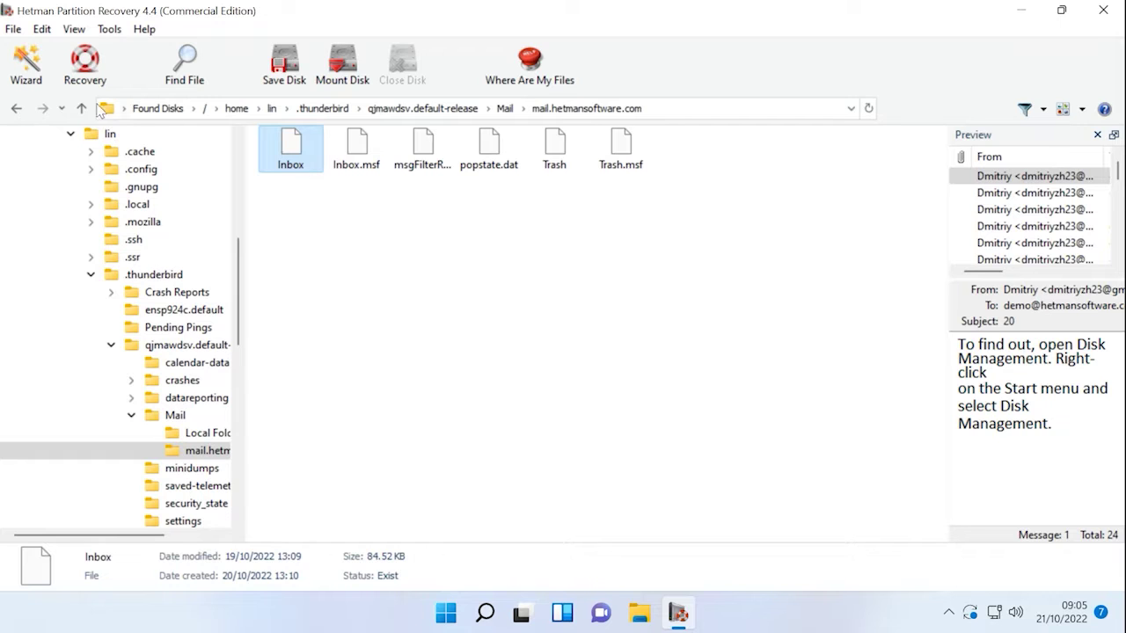
- Recover the .thunderbird folder from the lin user folder to the hard disk, saving it to the path C:\2\
left_click(273, 108)
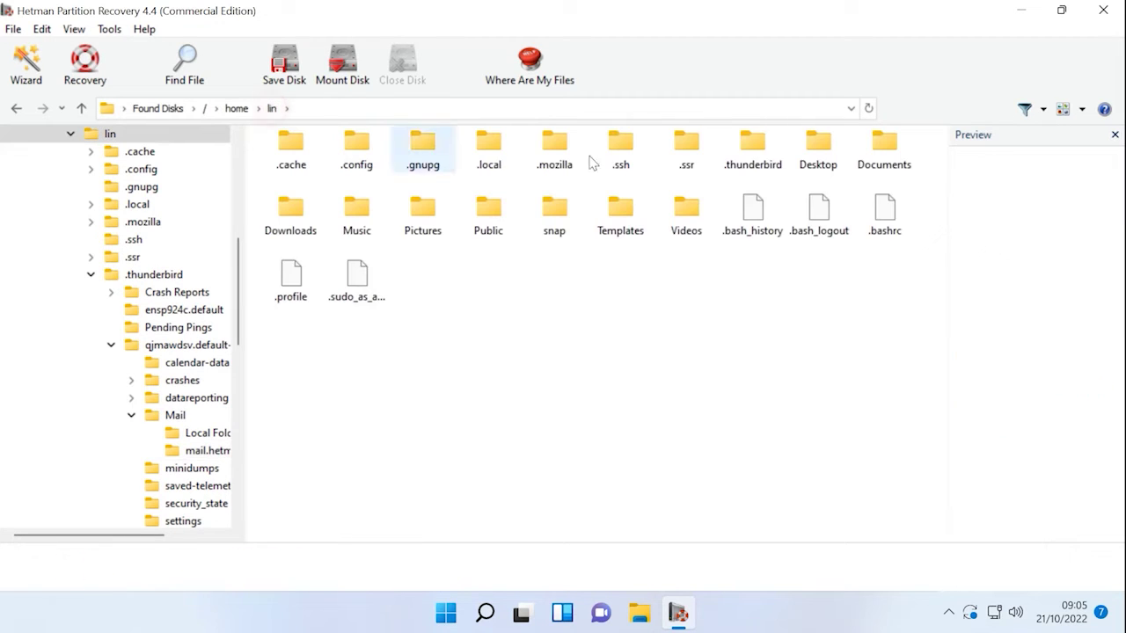
left_click(759, 176)
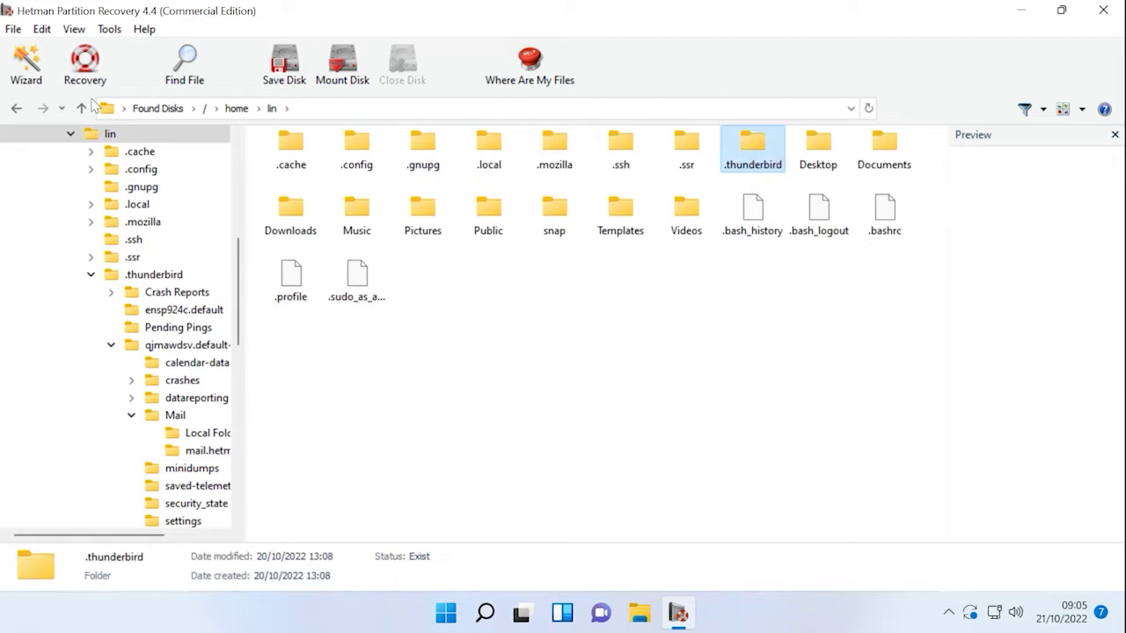
left_click(85, 71)
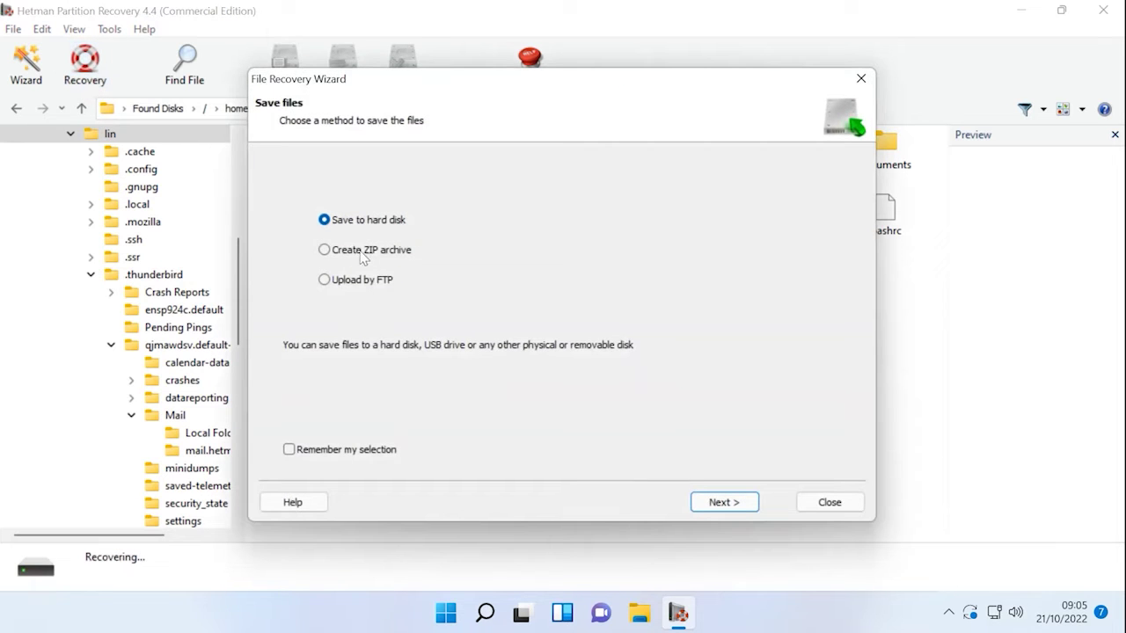
left_click(733, 505)
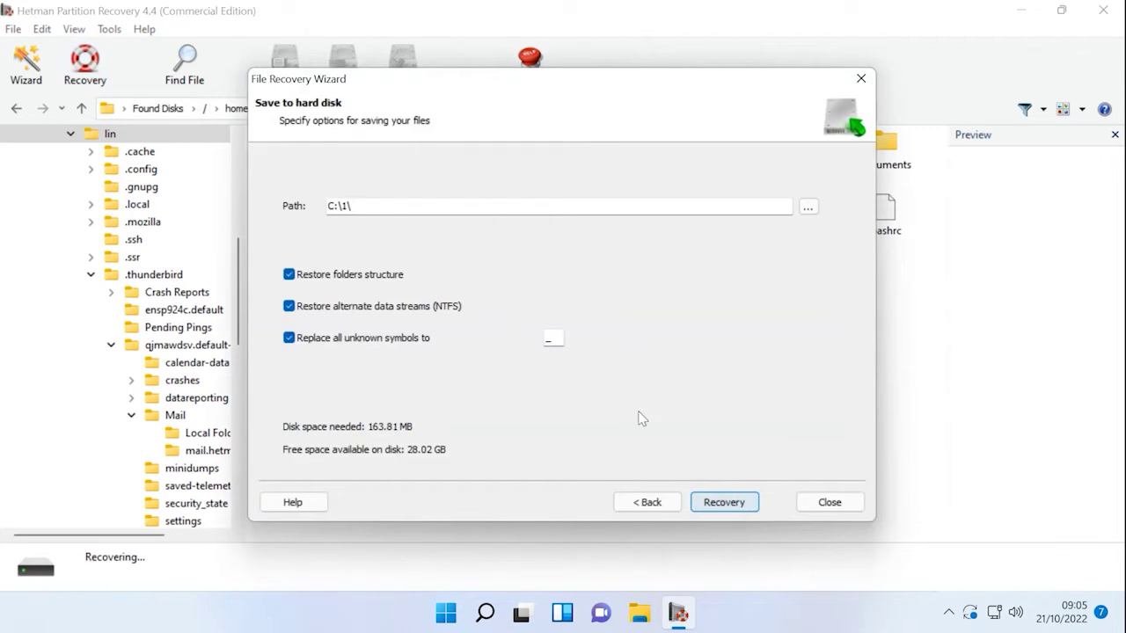
left_click(348, 211)
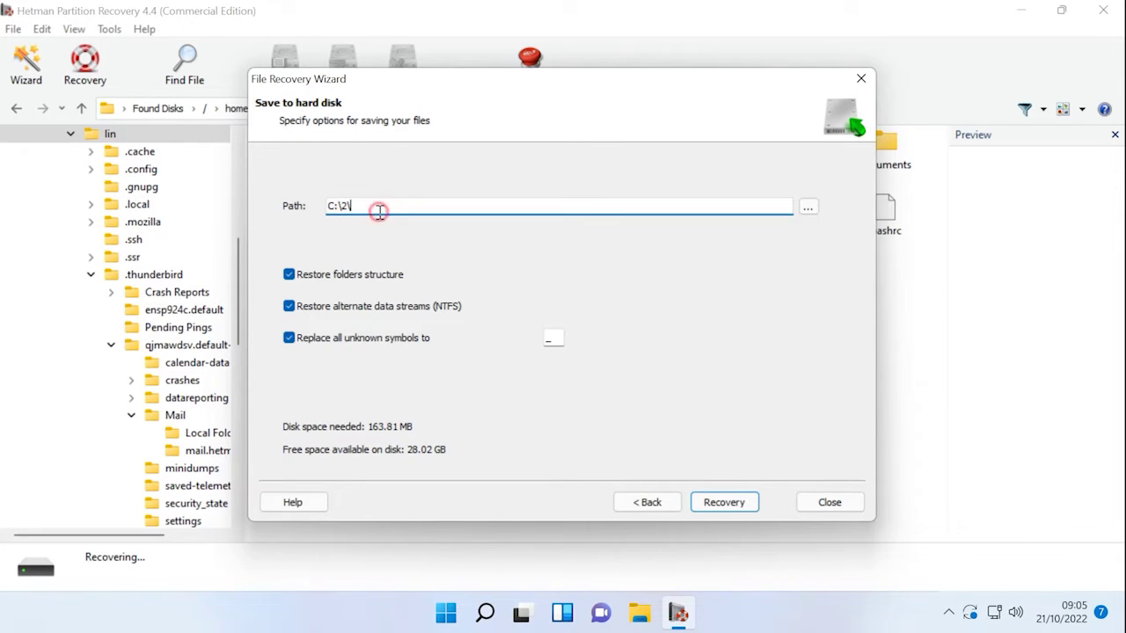
left_click(332, 340)
left_click(722, 500)
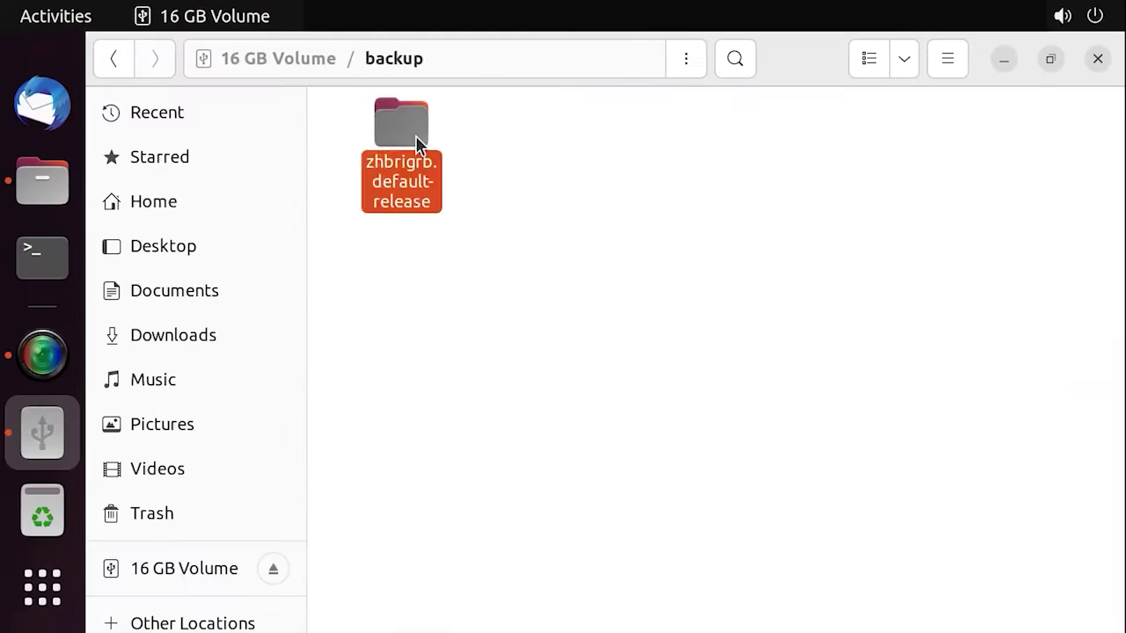
- Switch to the Ubuntu file manager and copy the entire contents of zhbrigrb.default-release in the USB volume's backup folder
double_click(415, 138)
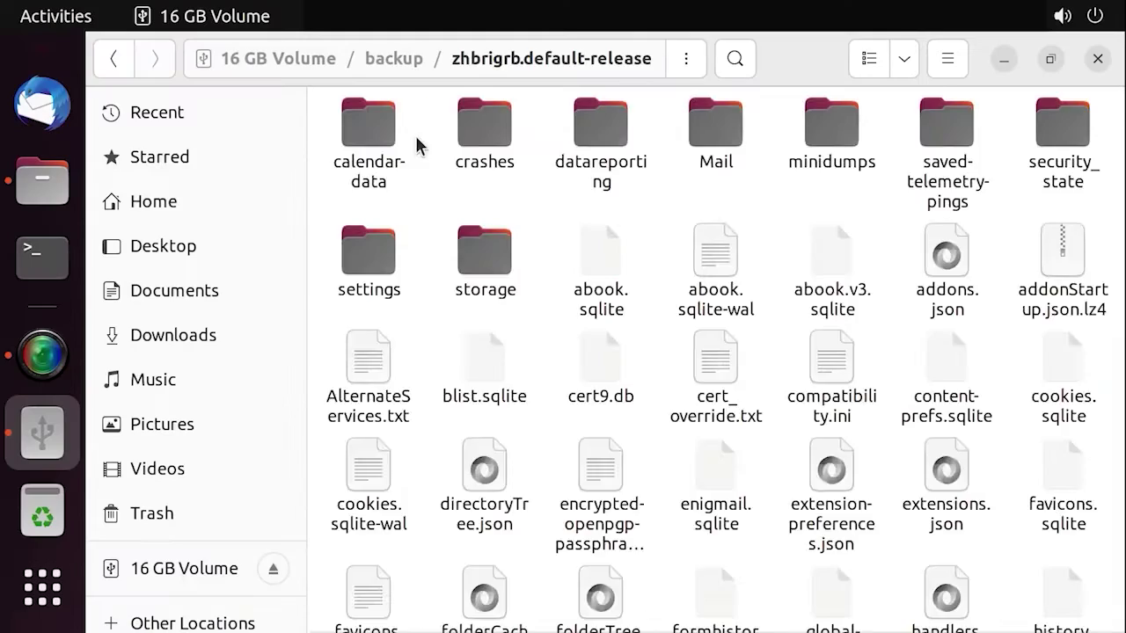
right_click(422, 208)
left_click(497, 308)
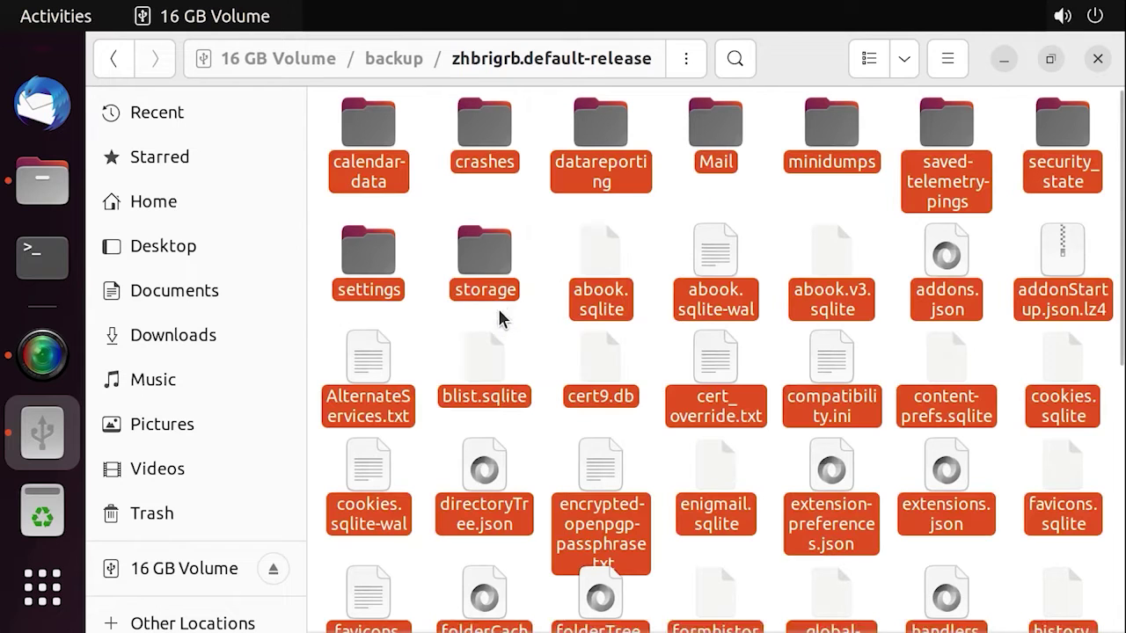
right_click(496, 267)
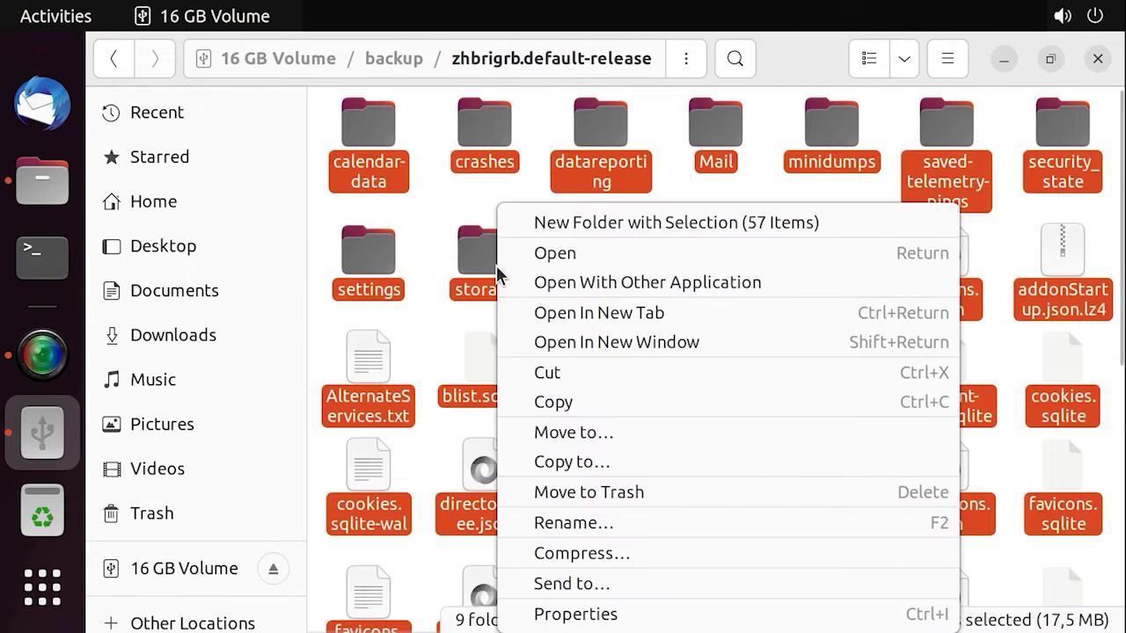
left_click(560, 403)
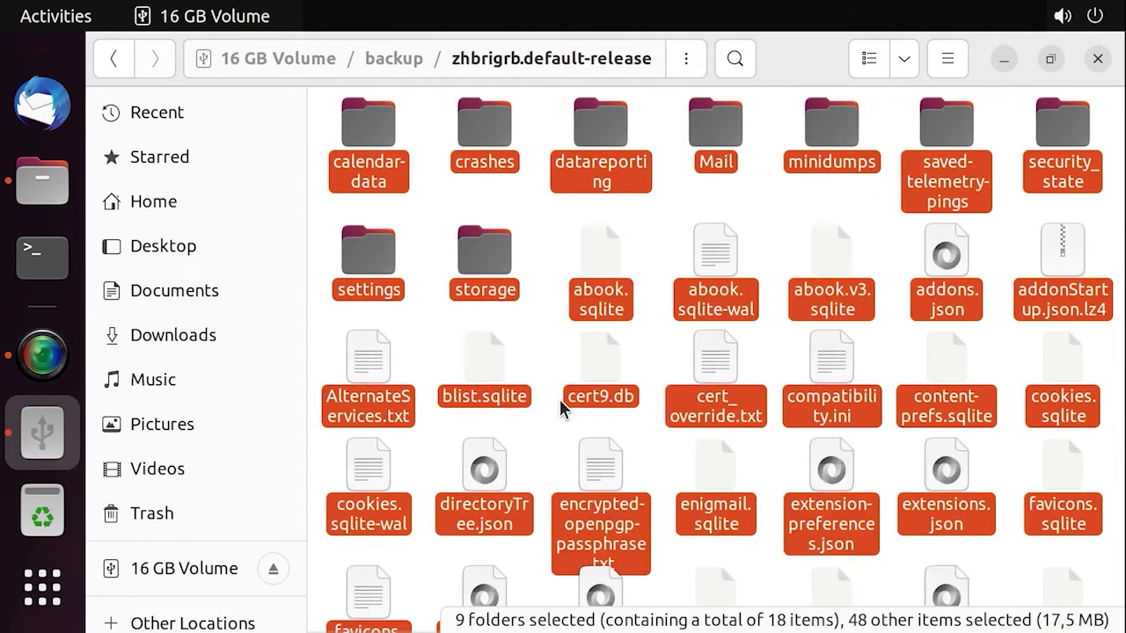
- Paste the copied profile contents into .thunderbird/qjmawdsv.default-release, merging all existing folders and replacing all conflicting files
left_click(27, 195)
double_click(747, 182)
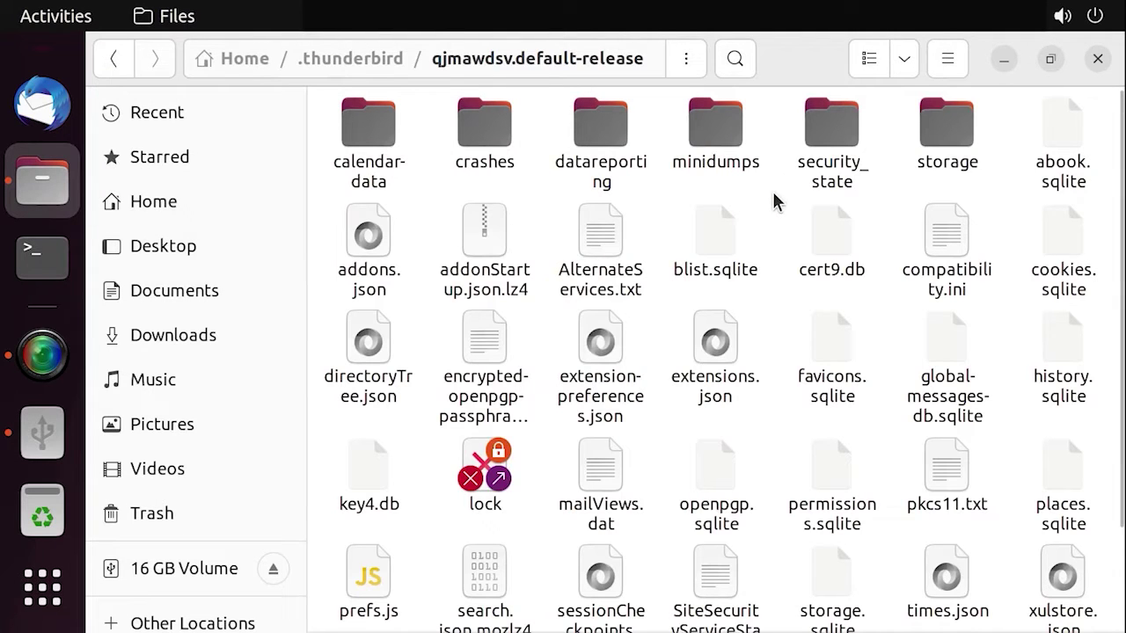
right_click(774, 203)
left_click(843, 285)
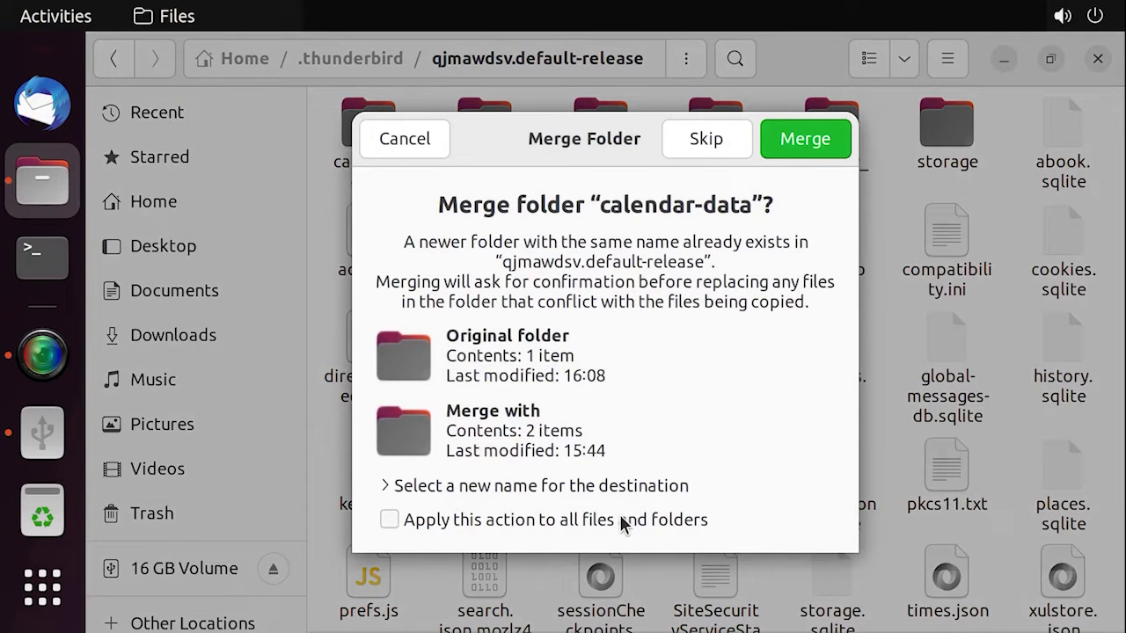
left_click(622, 520)
left_click(800, 147)
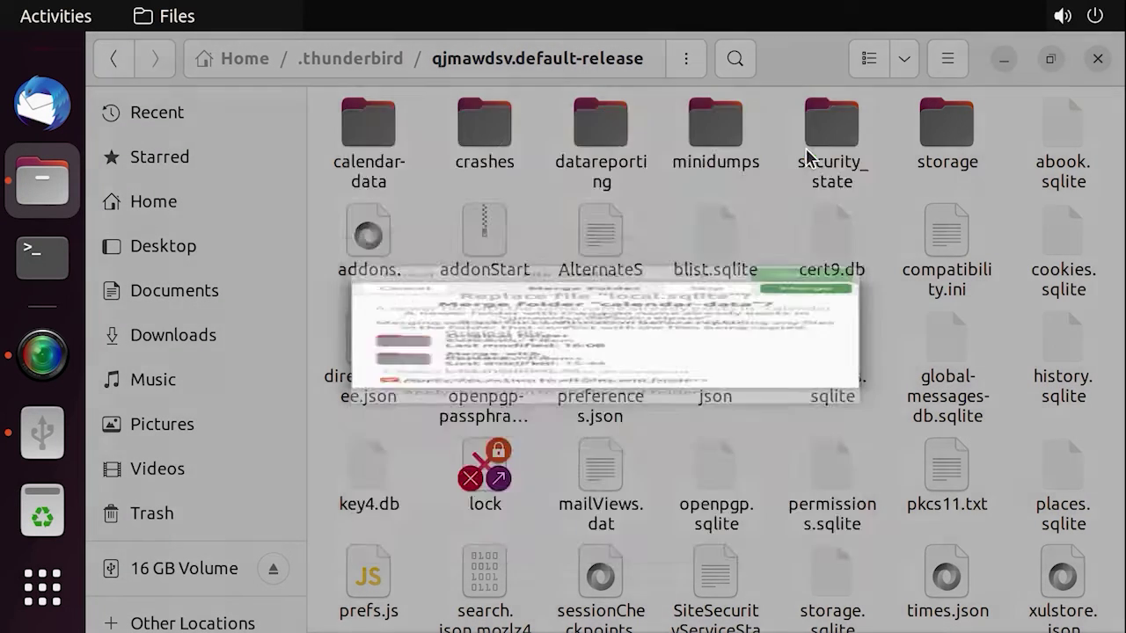
left_click(437, 517)
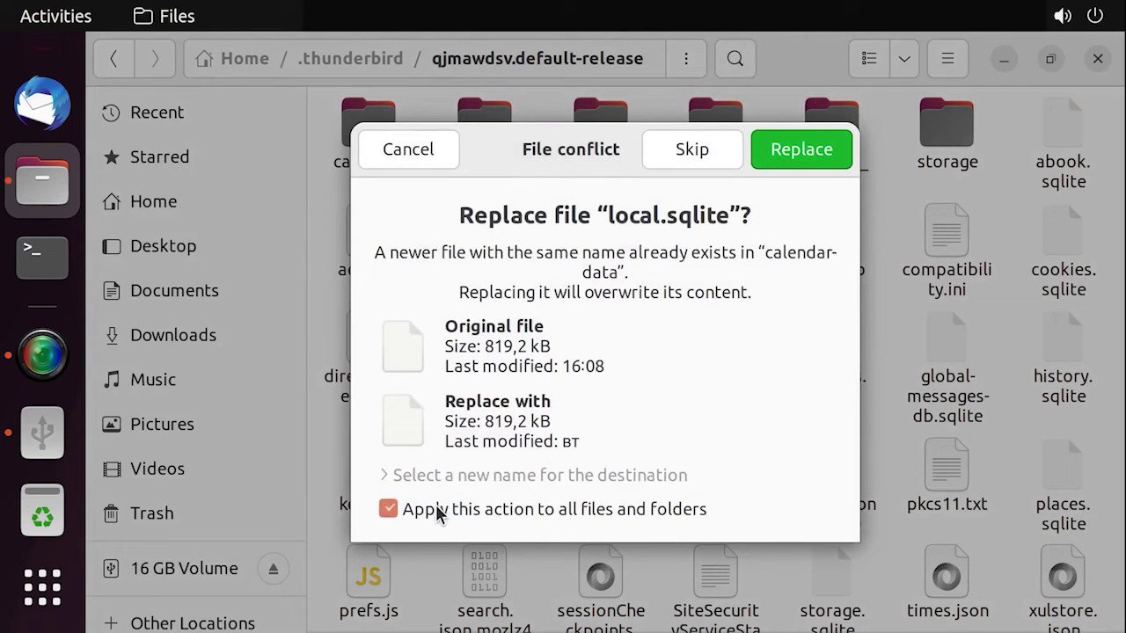
left_click(809, 159)
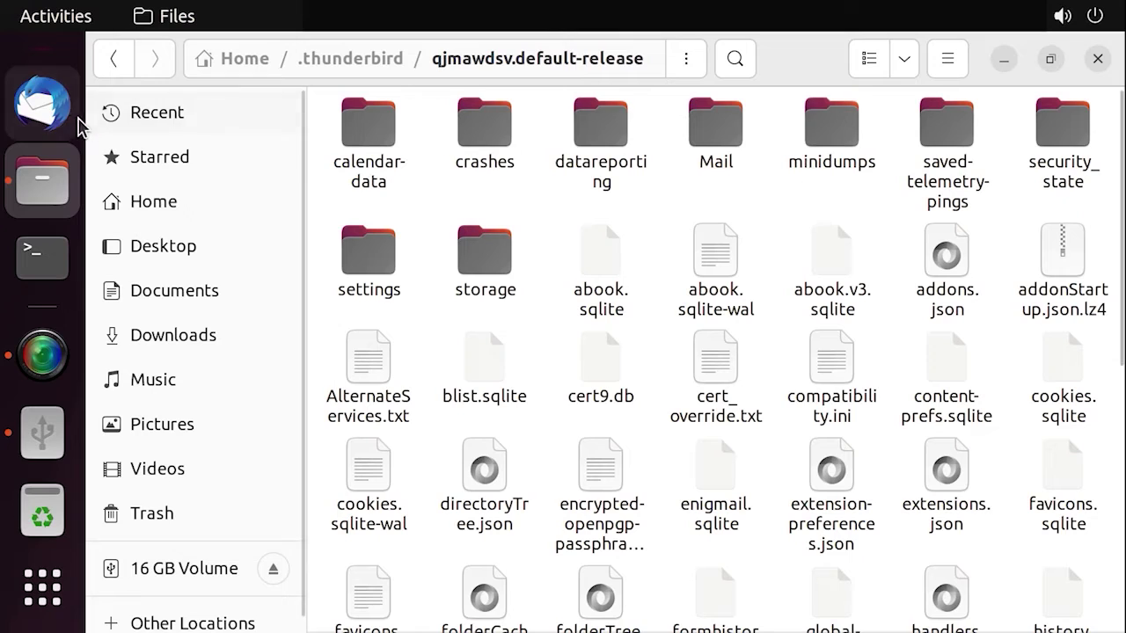
- Switch to Thunderbird and submit the mail account password
left_click(46, 112)
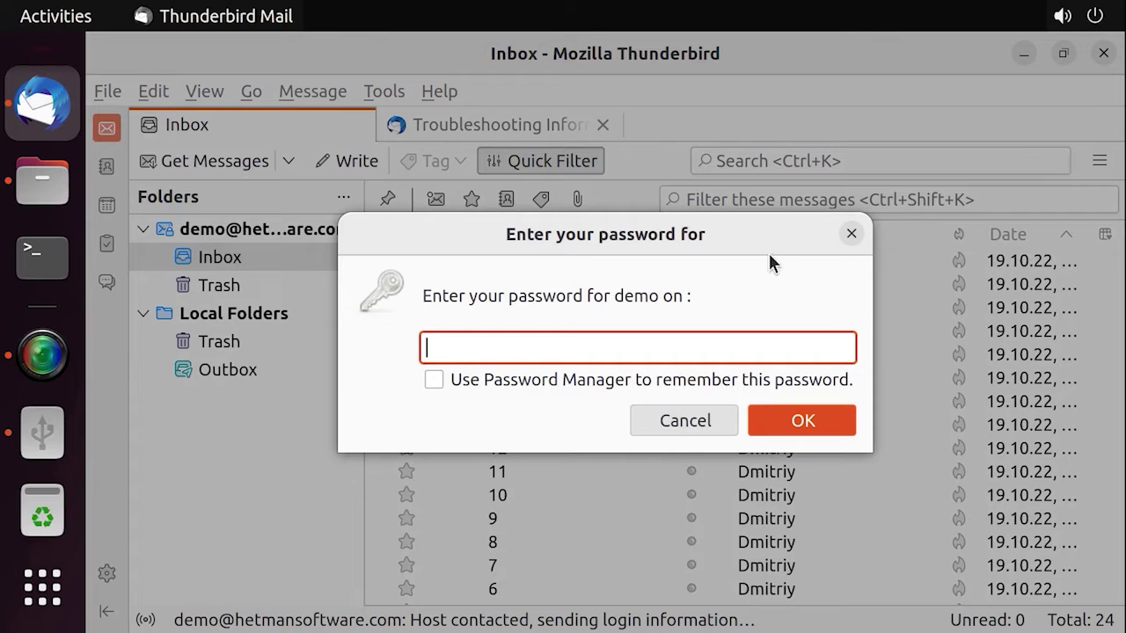
left_click(807, 424)
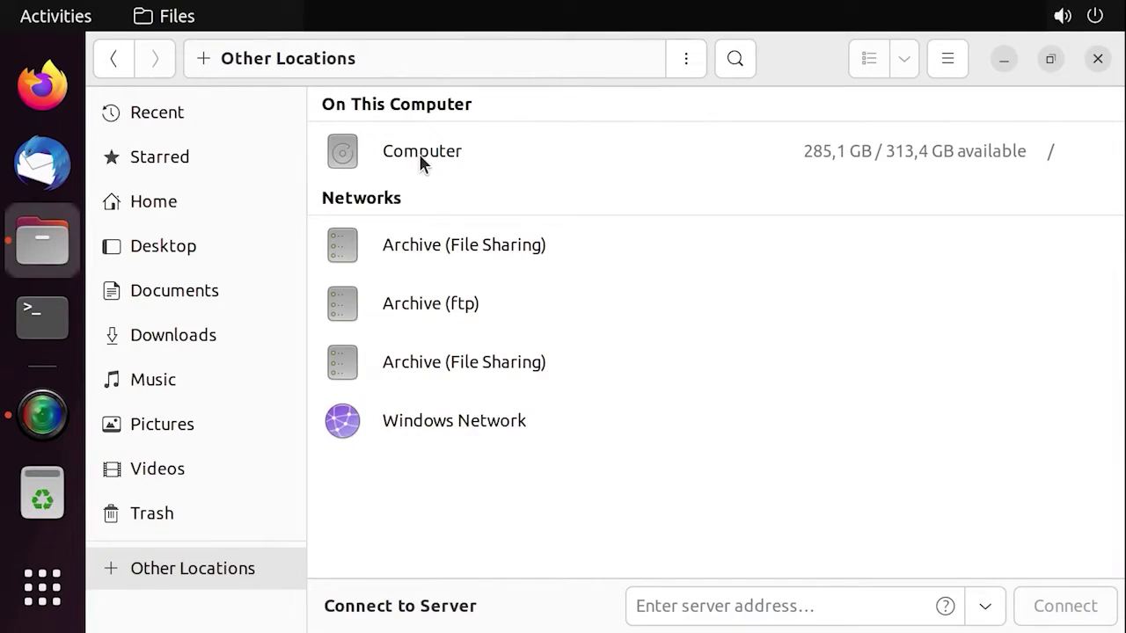
- Browse from Computer through home/lin, .thunderbird and the qjmawdsv.default-release profile to Mail/mail.hetmansoftware.com
left_click(421, 157)
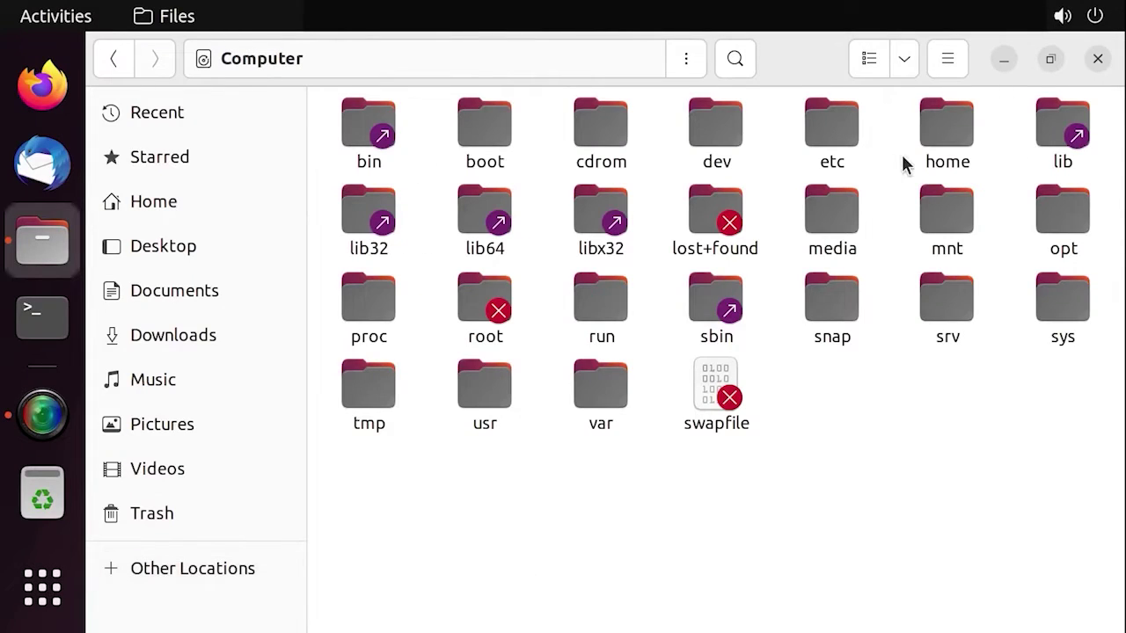
double_click(959, 163)
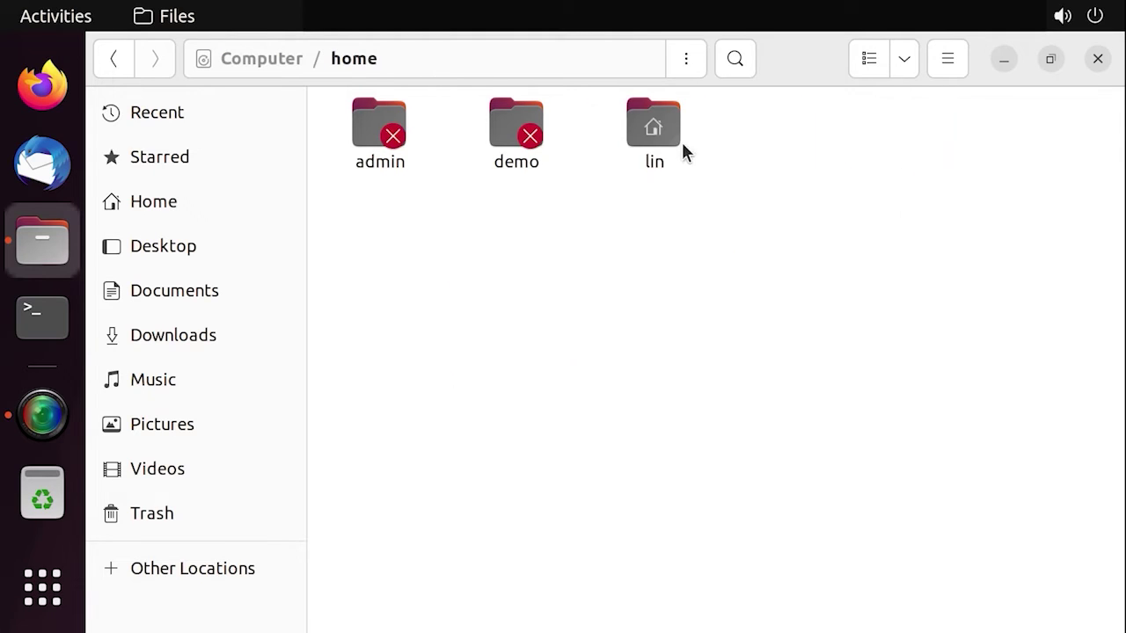
double_click(660, 163)
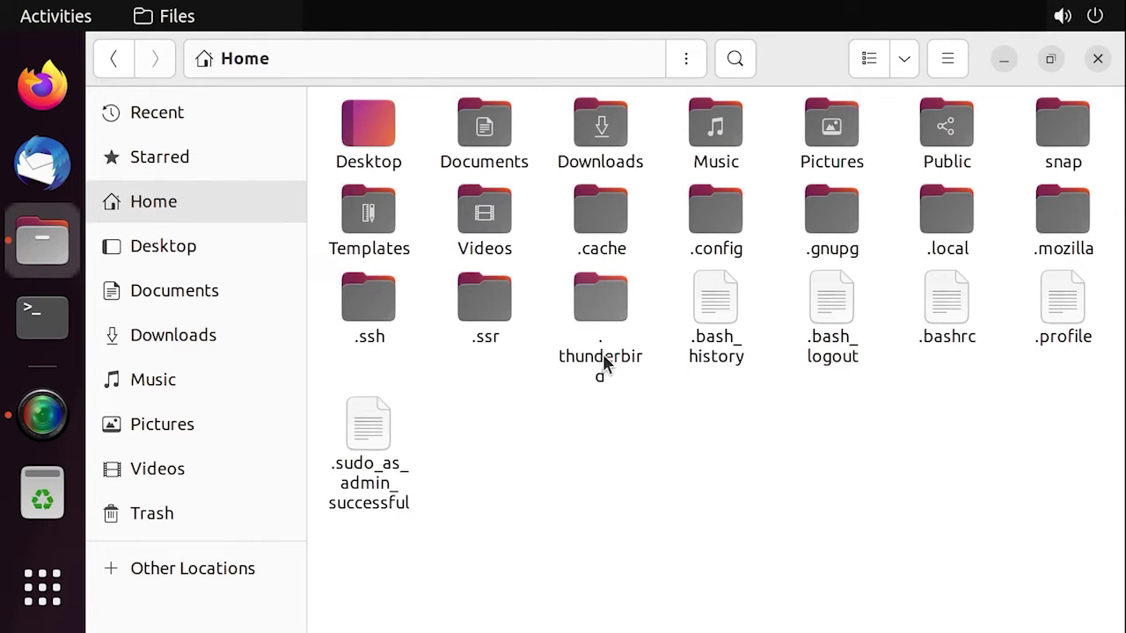
left_click(603, 365)
double_click(604, 365)
double_click(726, 187)
double_click(720, 166)
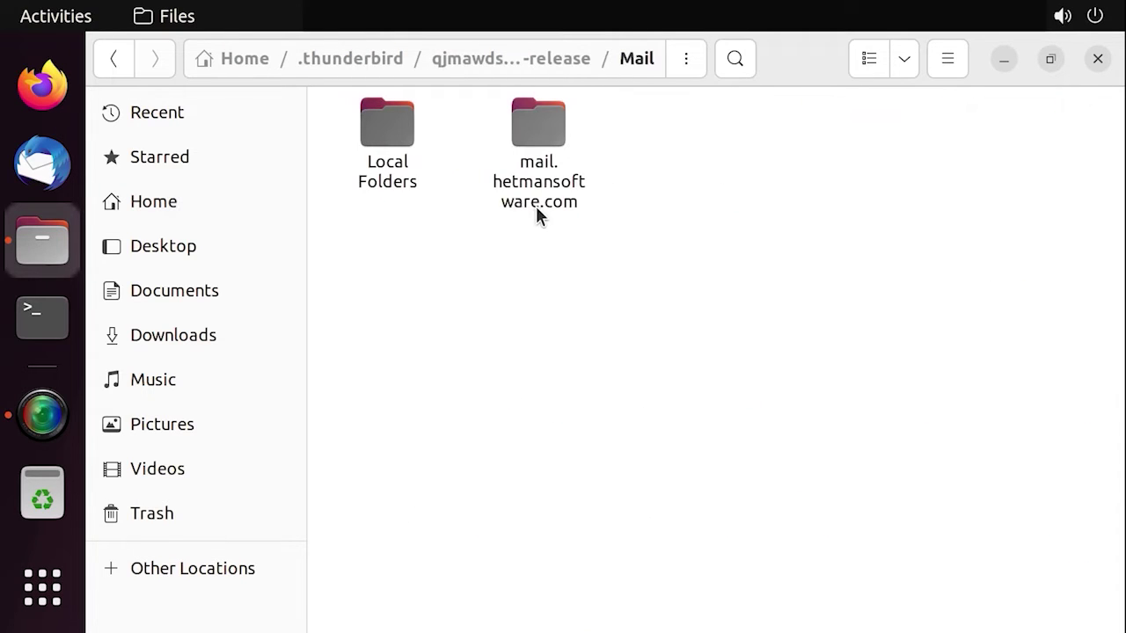
double_click(538, 203)
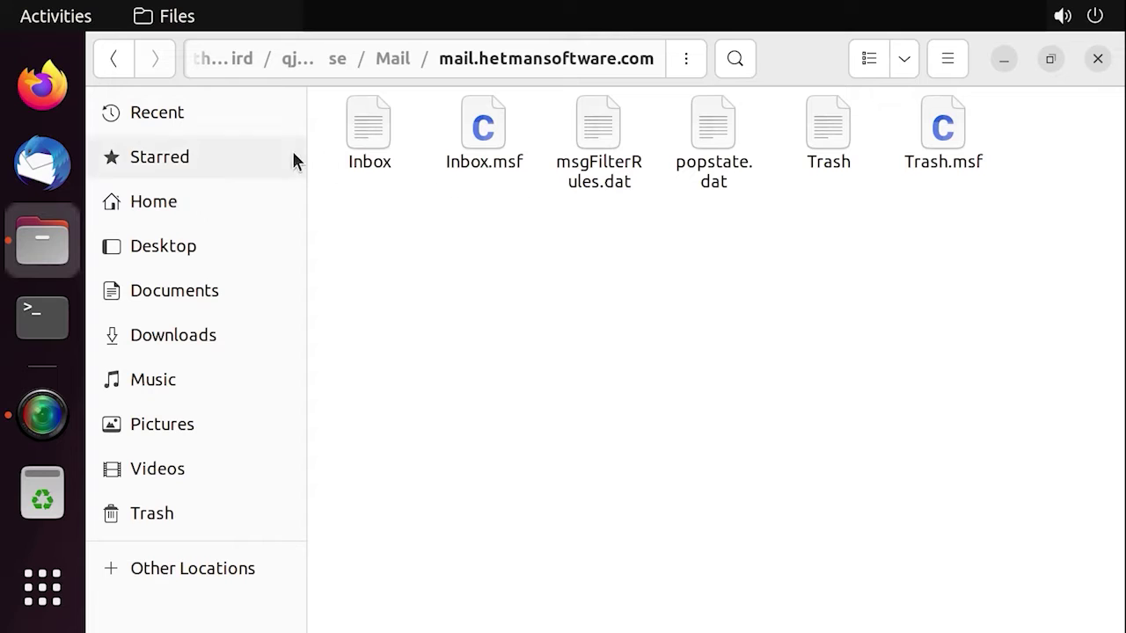
- Open the Inbox file in Text Editor and examine the messages stored near its end
left_click(368, 155)
right_click(371, 159)
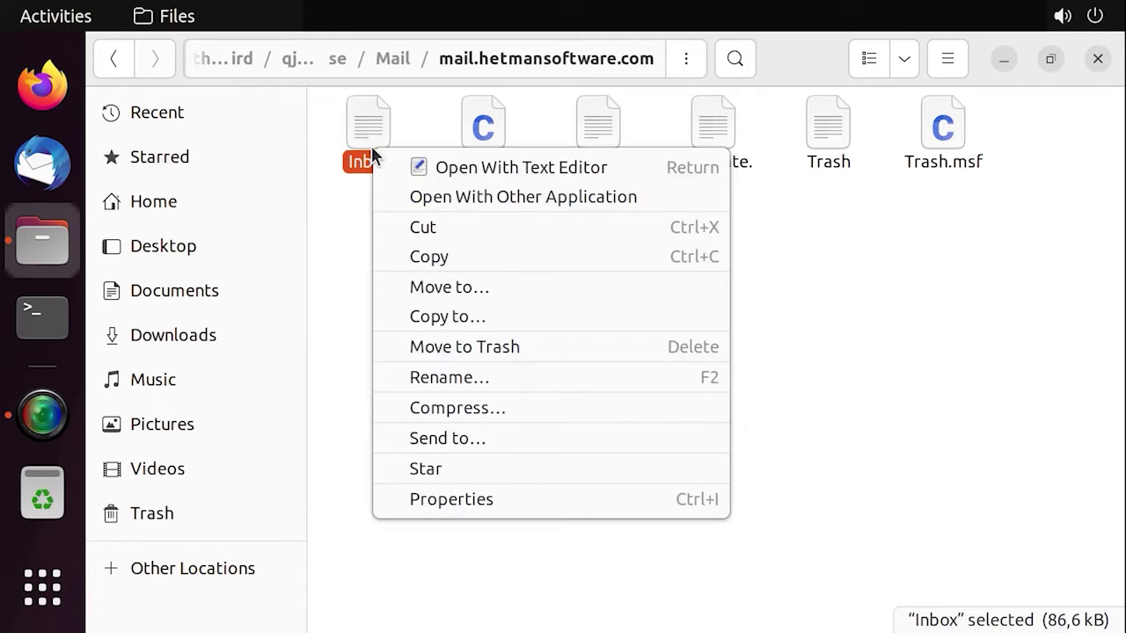
left_click(502, 169)
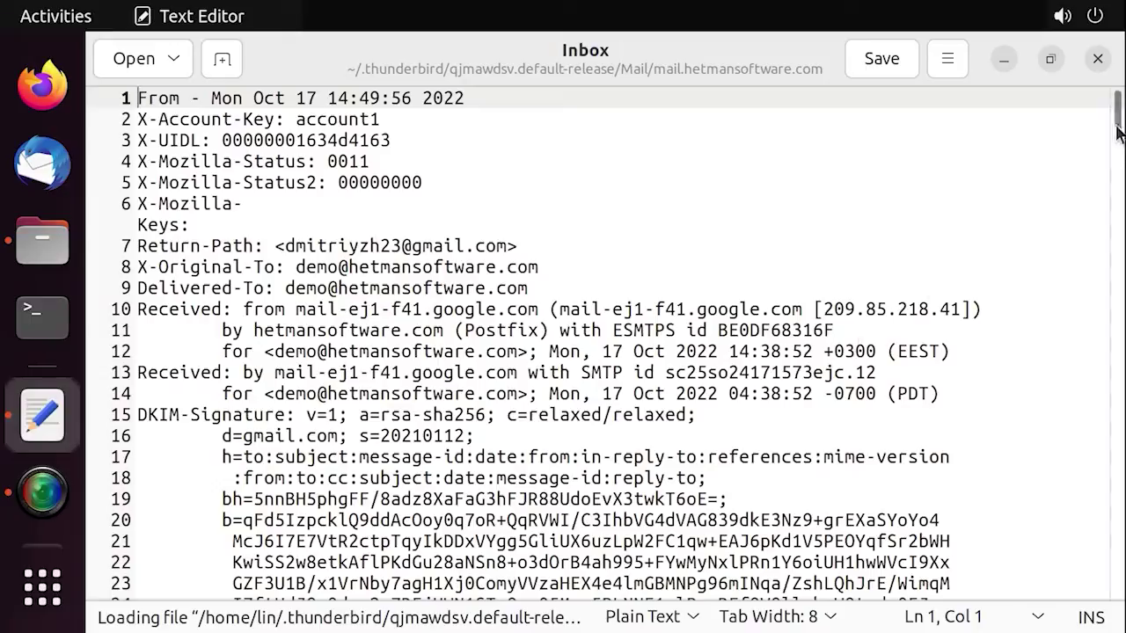
left_click_drag(1118, 123, 1118, 576)
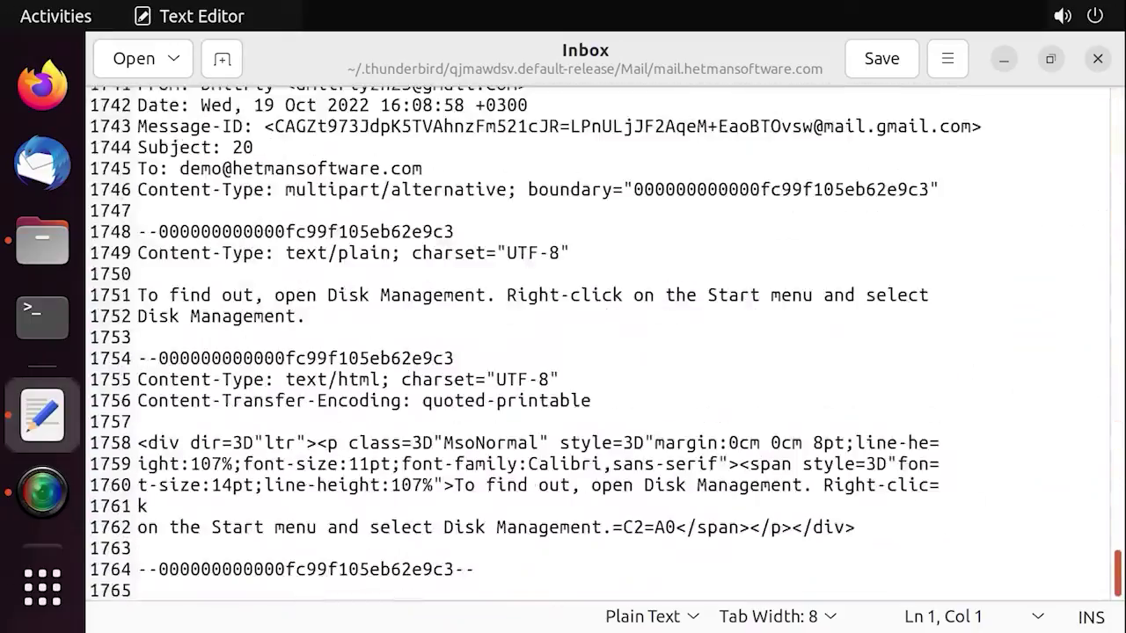
scroll(950, 392, "up", 8)
scroll(917, 401, "up", 5)
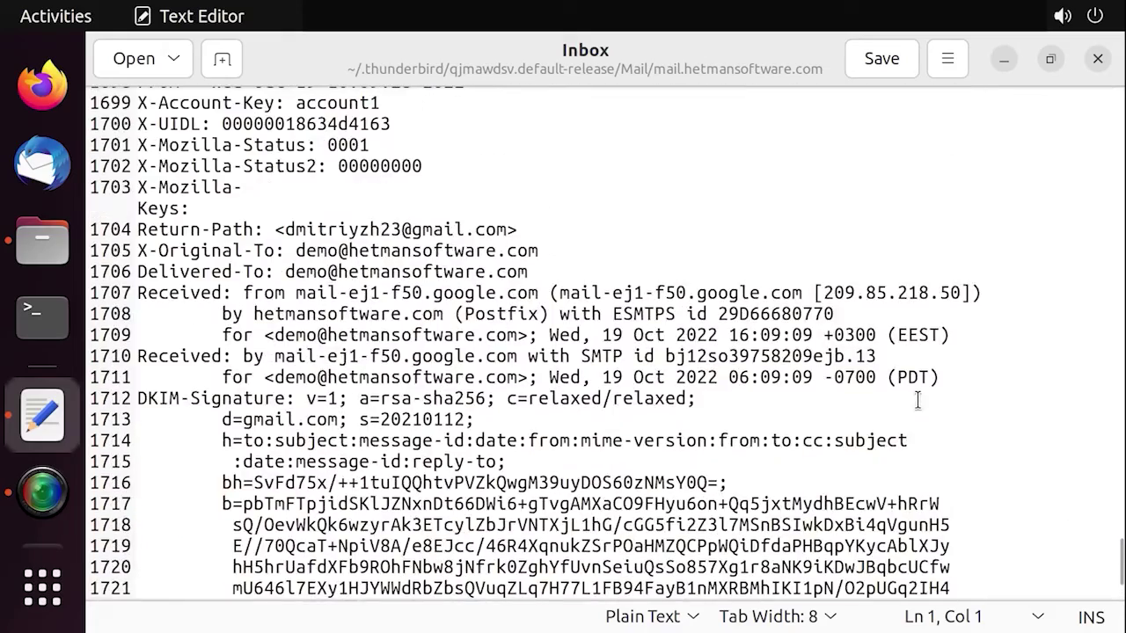
scroll(917, 400, "up", 1)
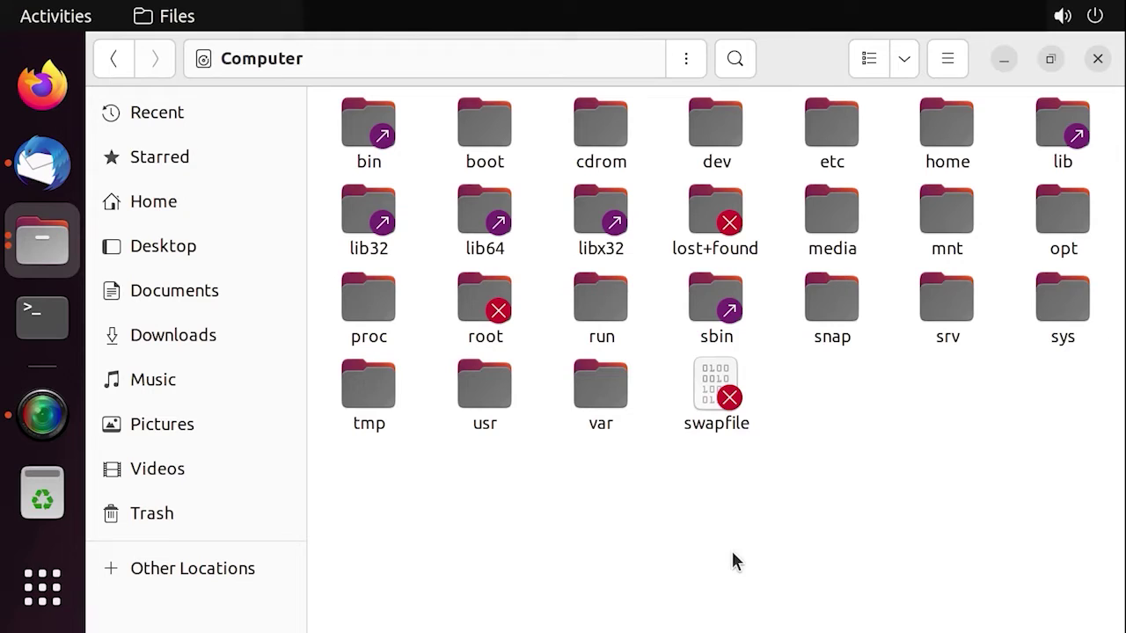
- Browse from Computer to var/mail and select the demo mailbox file
double_click(602, 413)
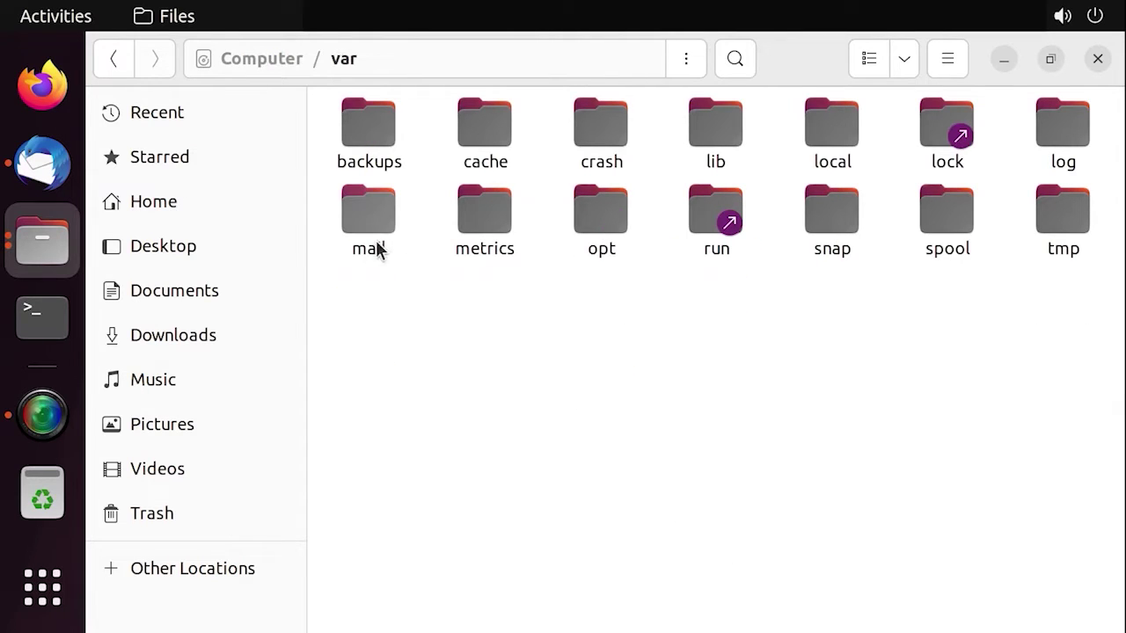
double_click(378, 249)
left_click(400, 164)
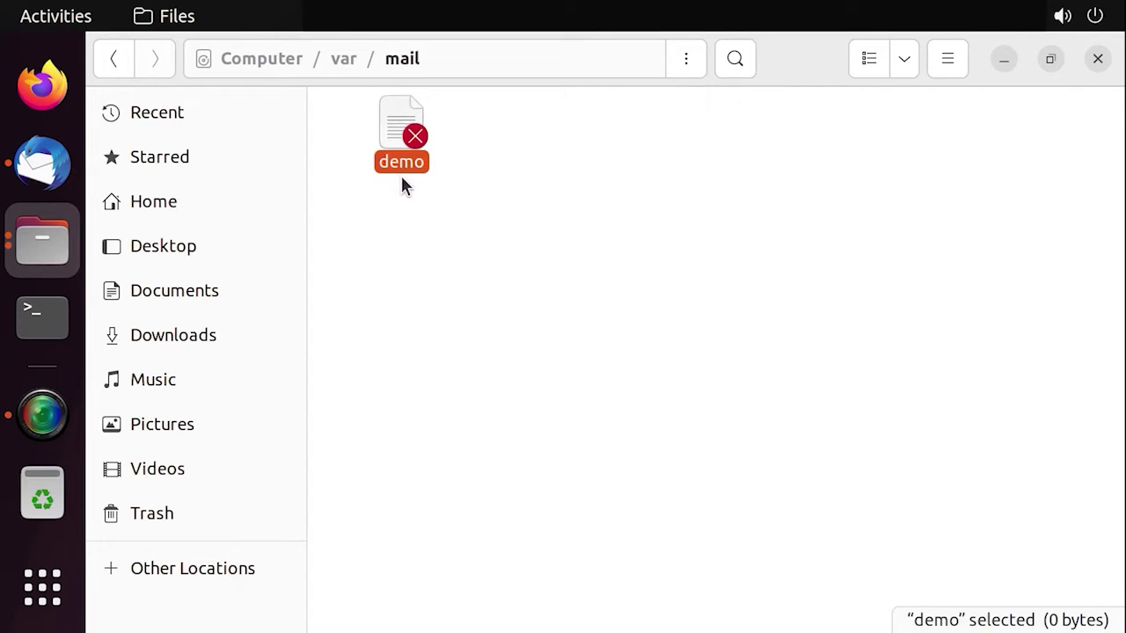
- Open the demo folder inside Computer's home directory, authenticating with the administrator password
left_click(246, 570)
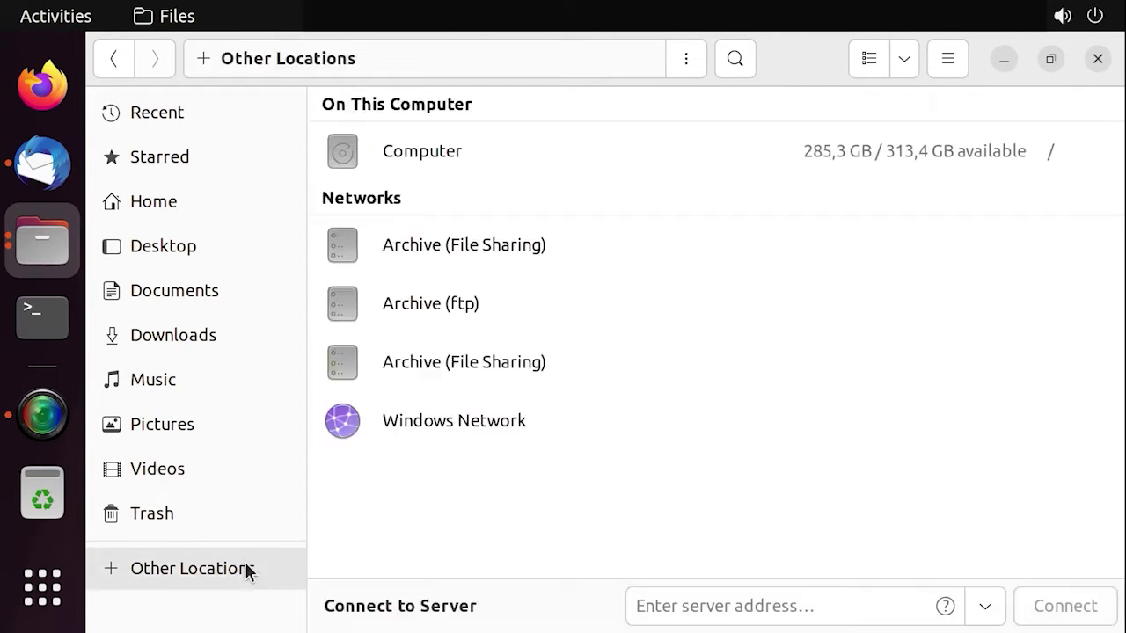
left_click(436, 167)
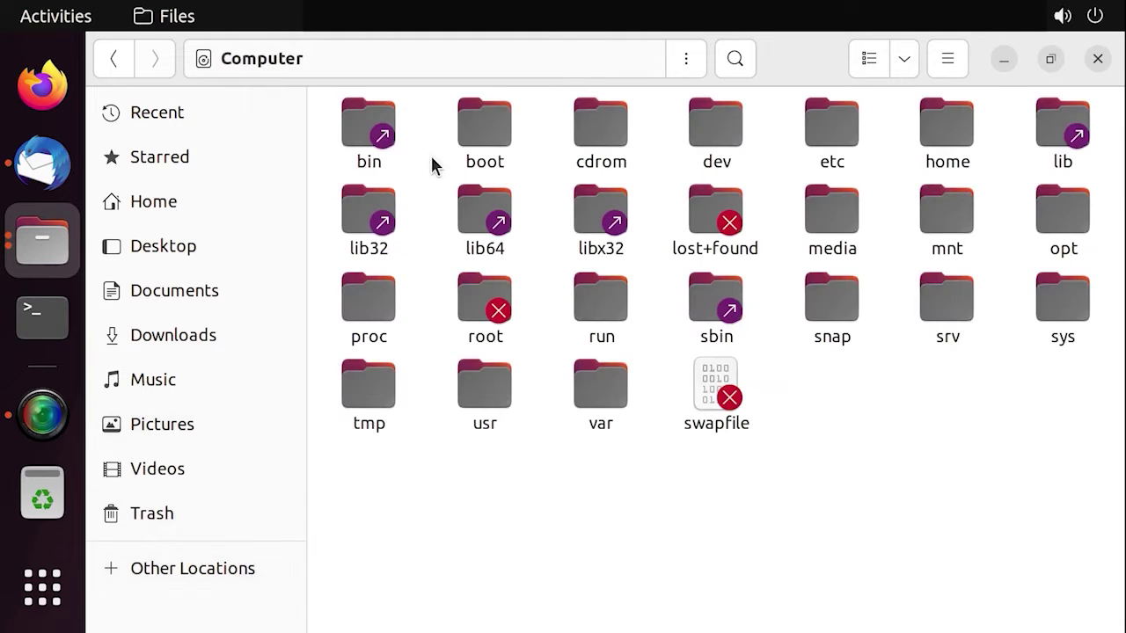
double_click(962, 156)
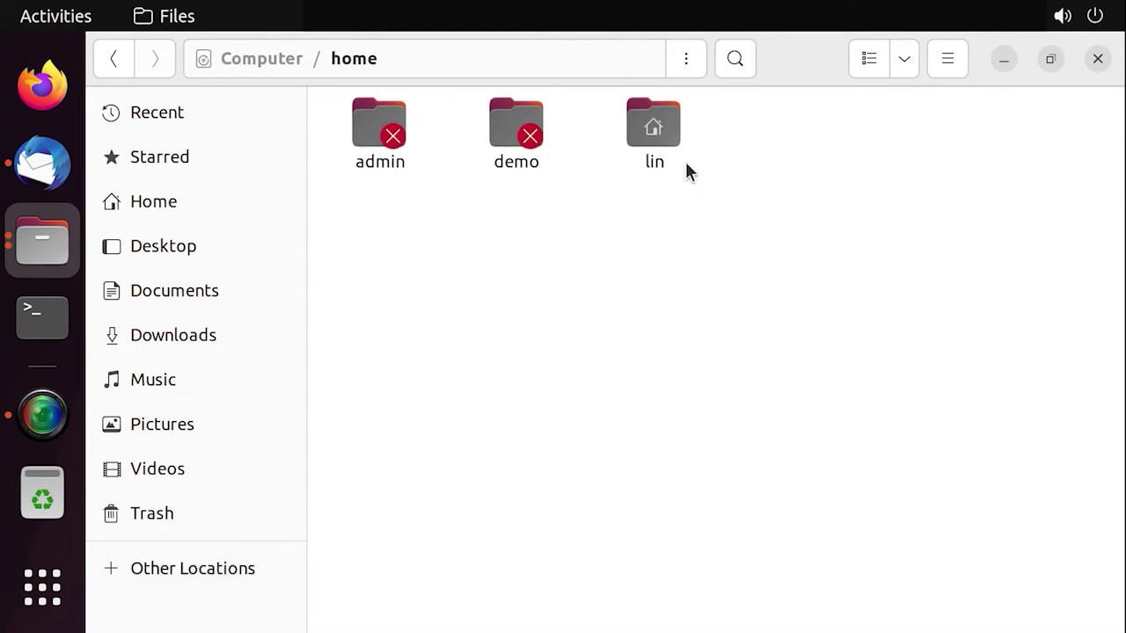
left_click(516, 164)
key("Delete")
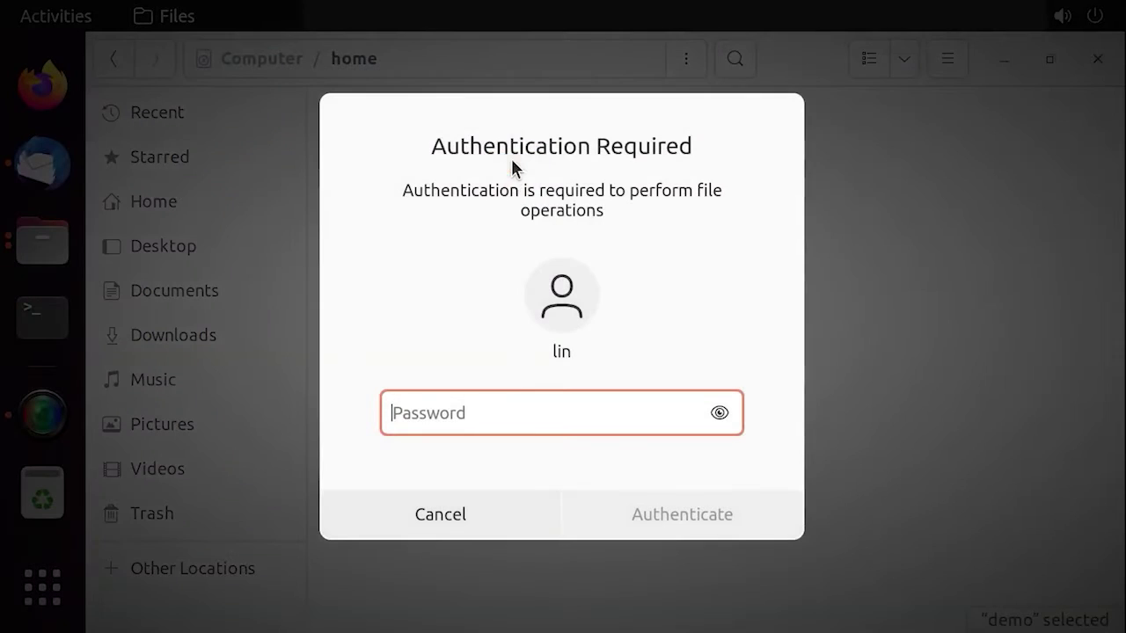
type("*******")
key("Return")
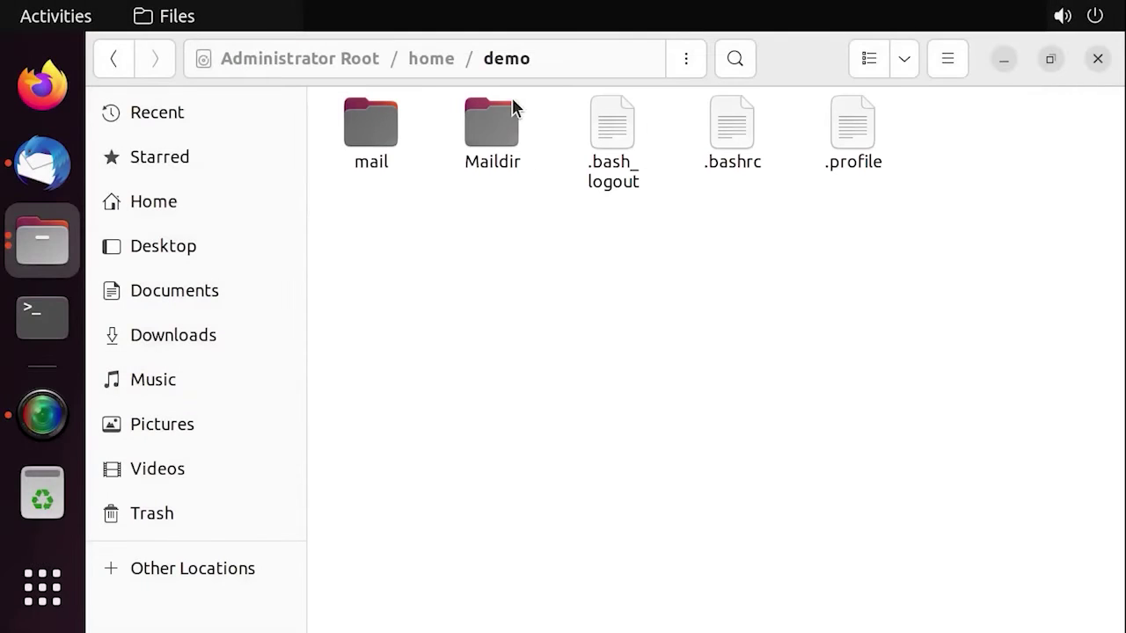
- Open the Maildir folder in the demo home directory and inspect its cur, new and tmp subfolders
left_click(501, 168)
double_click(495, 170)
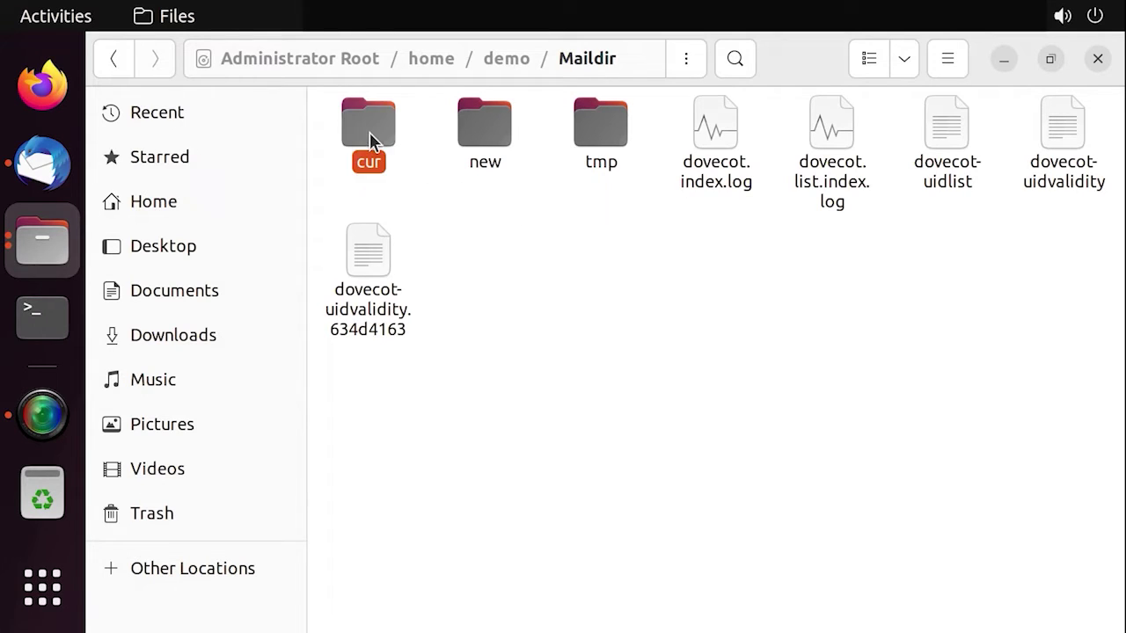
left_click(465, 132)
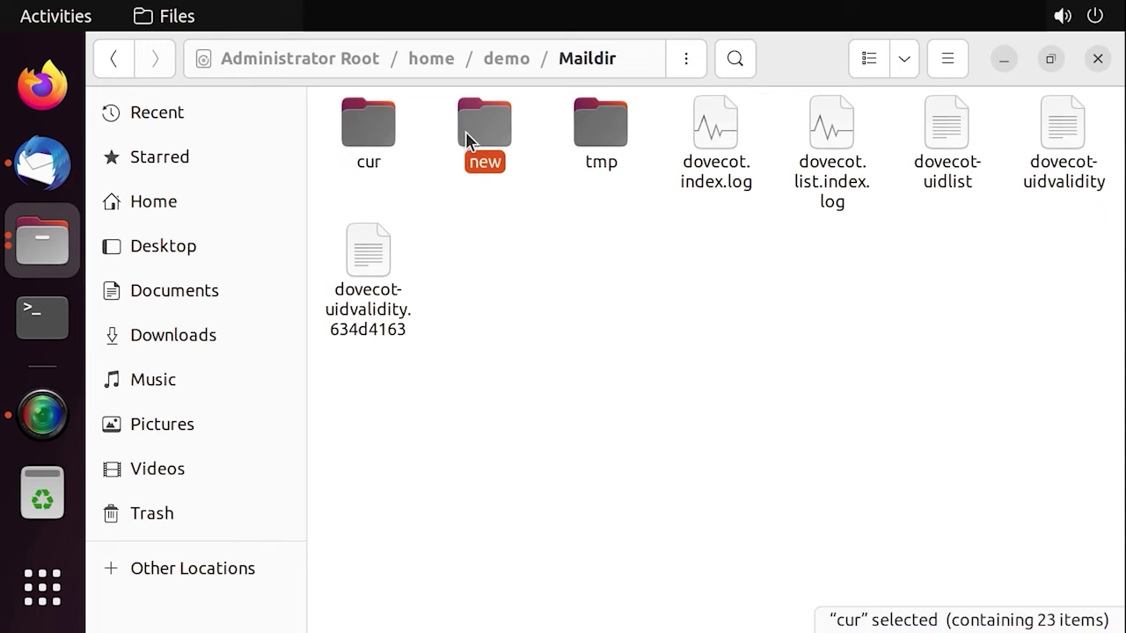
left_click(581, 132)
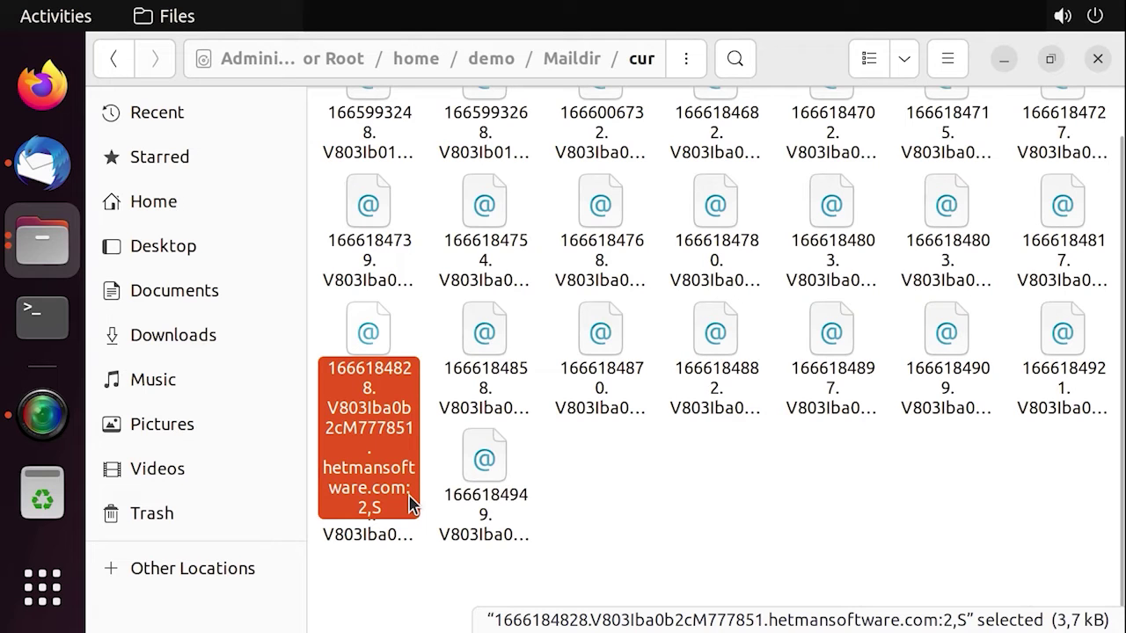
- Return to Maildir from cur, then open the new folder and select its message file
key("alt+Up")
left_click(597, 158)
left_click(487, 160)
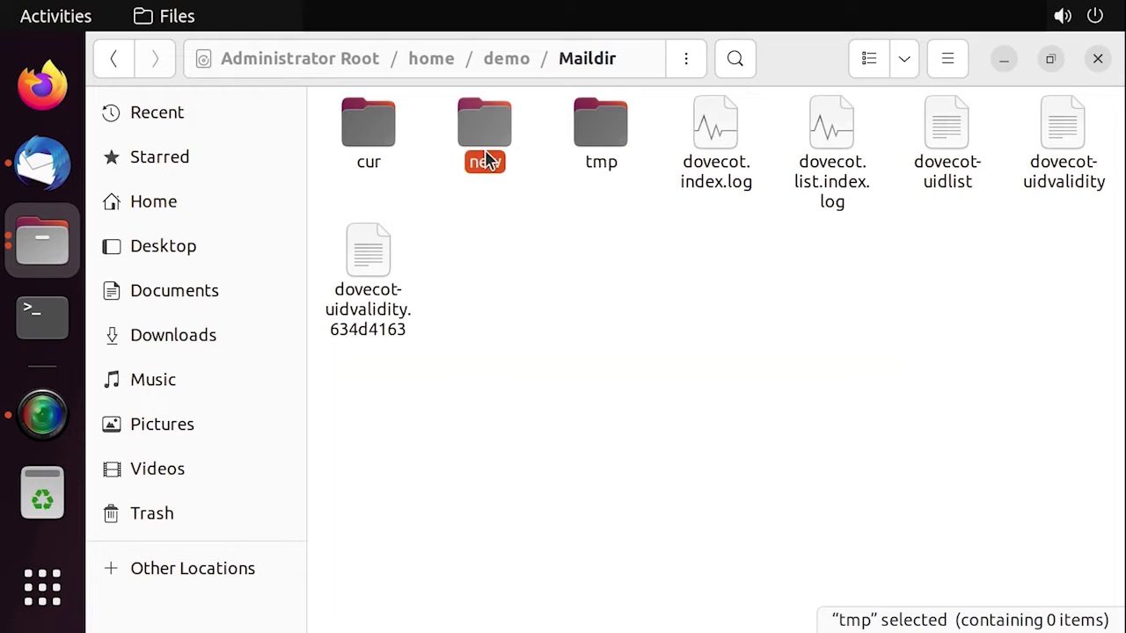
double_click(484, 168)
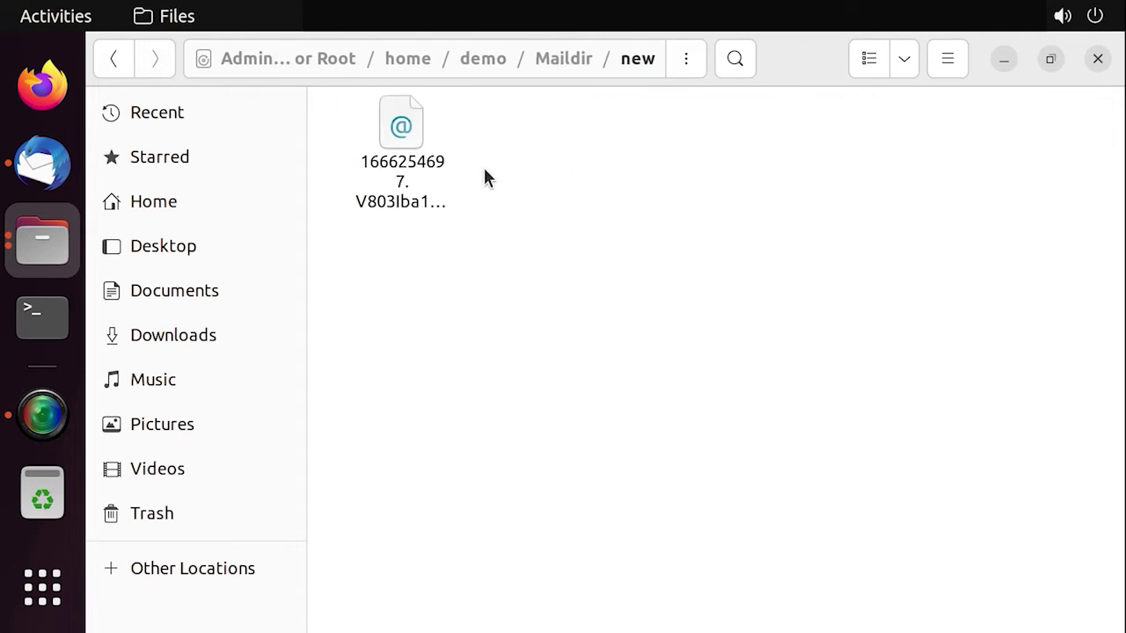
left_click(428, 195)
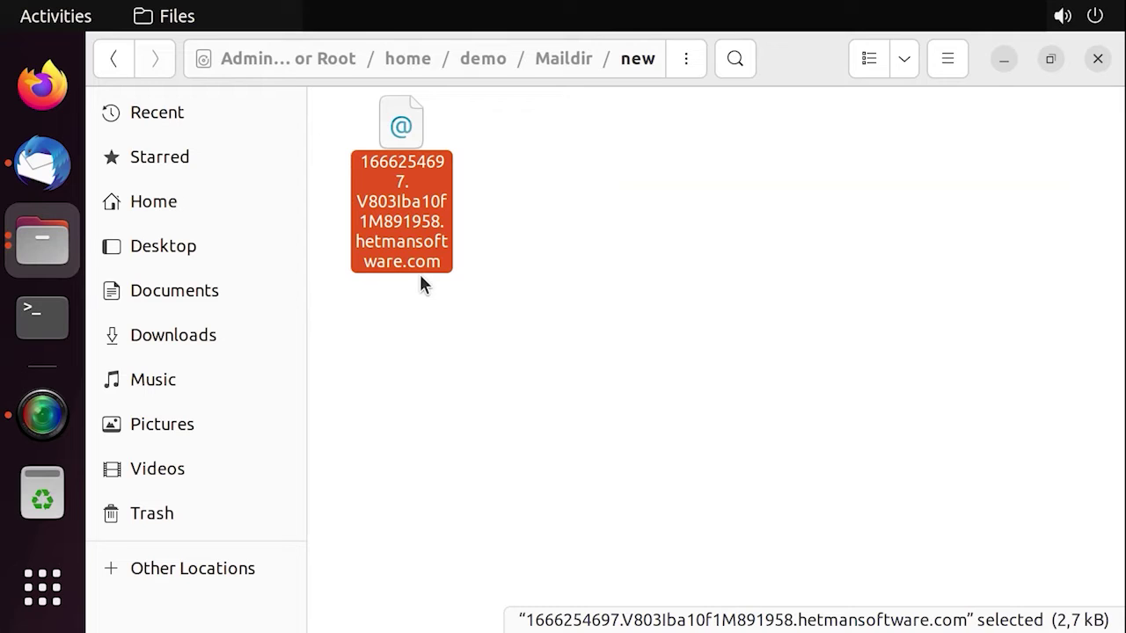
- Go back to Maildir, open the cur folder and inspect the names of several message files
left_click(111, 63)
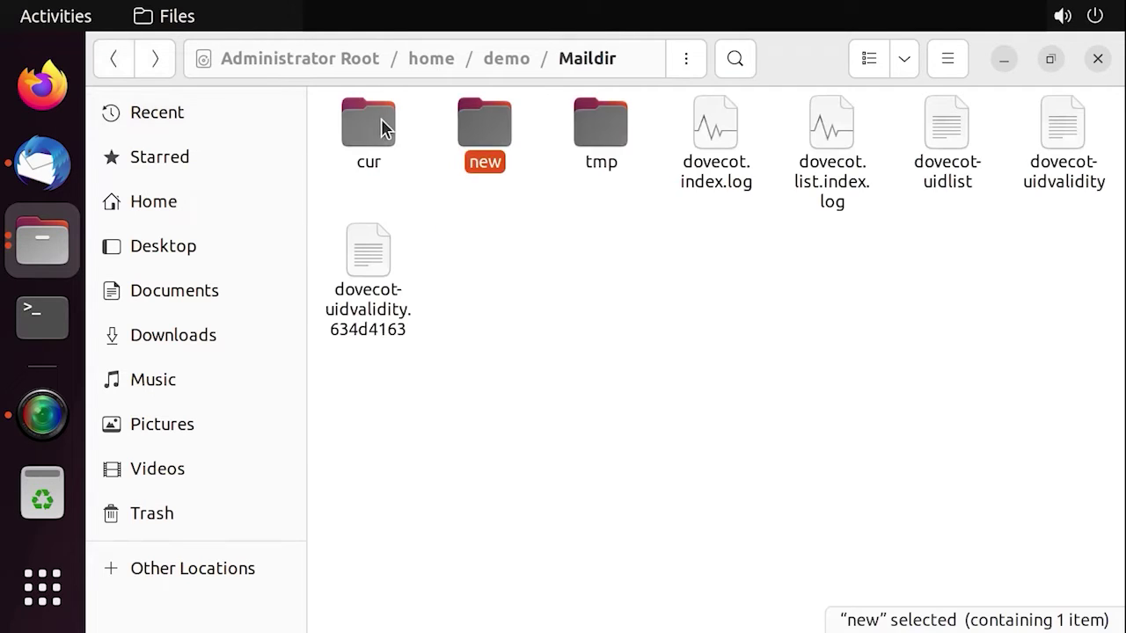
double_click(381, 130)
left_click(512, 545)
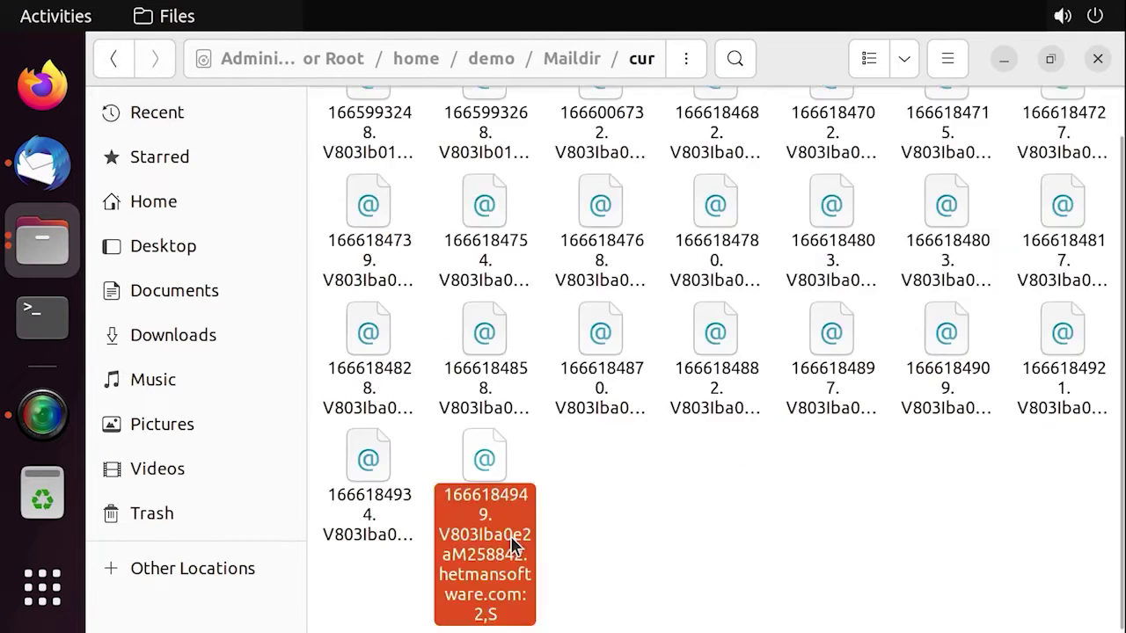
left_click(369, 528)
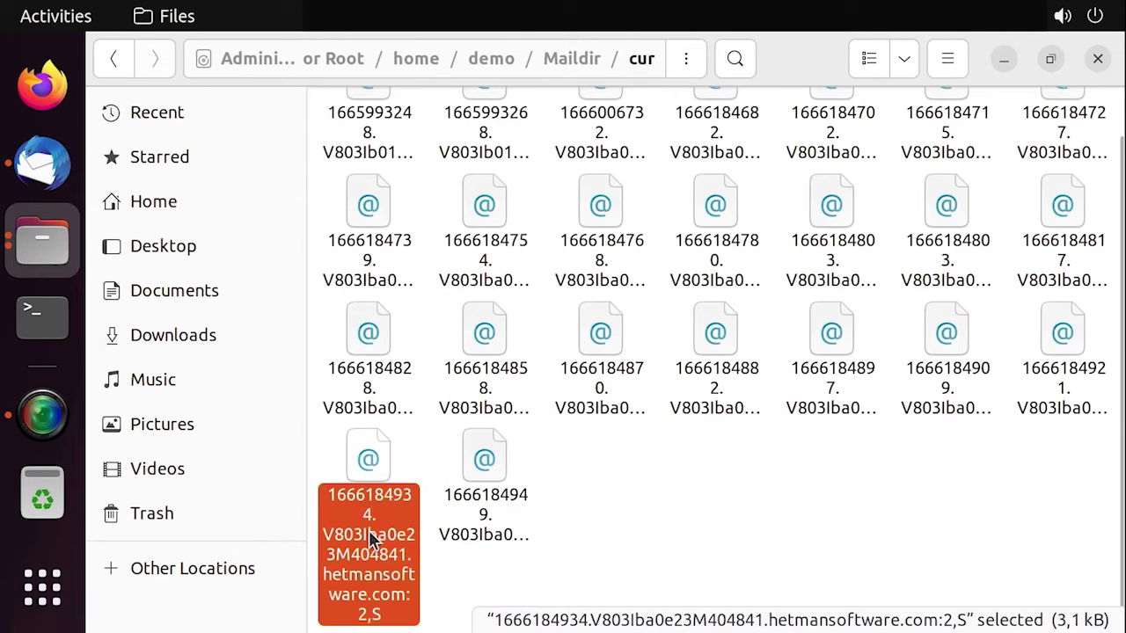
left_click(376, 398)
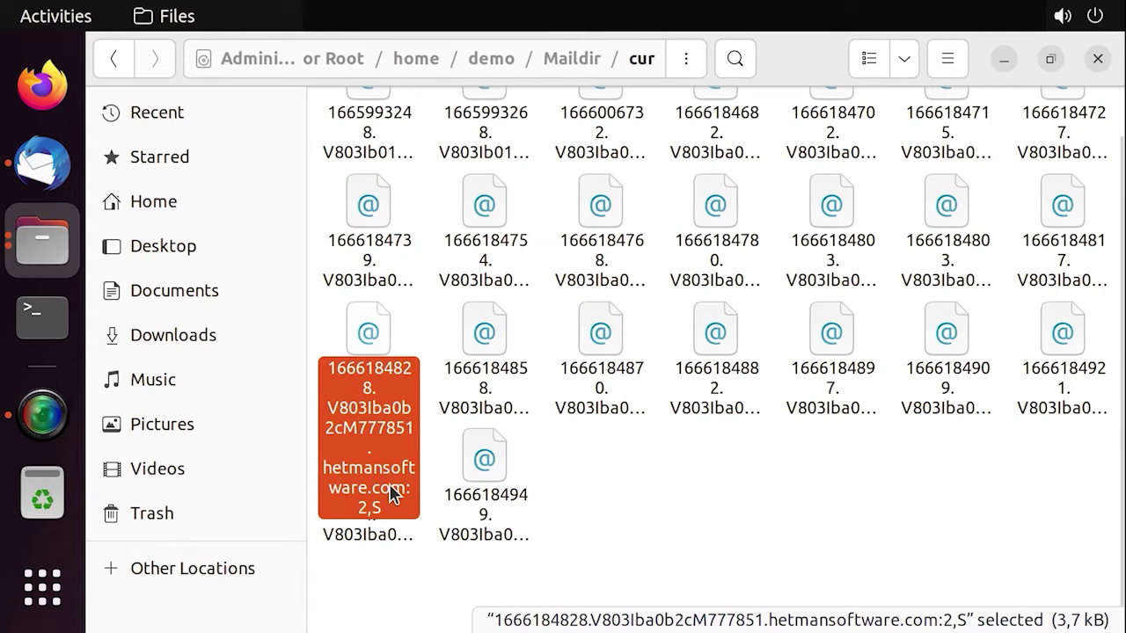
- Copy the cur folder from Maildir into the backup folder on the CCCOMA_X64FRE_EN-GB_DV9 USB drive
left_click(117, 62)
left_click(485, 162)
left_click(369, 166)
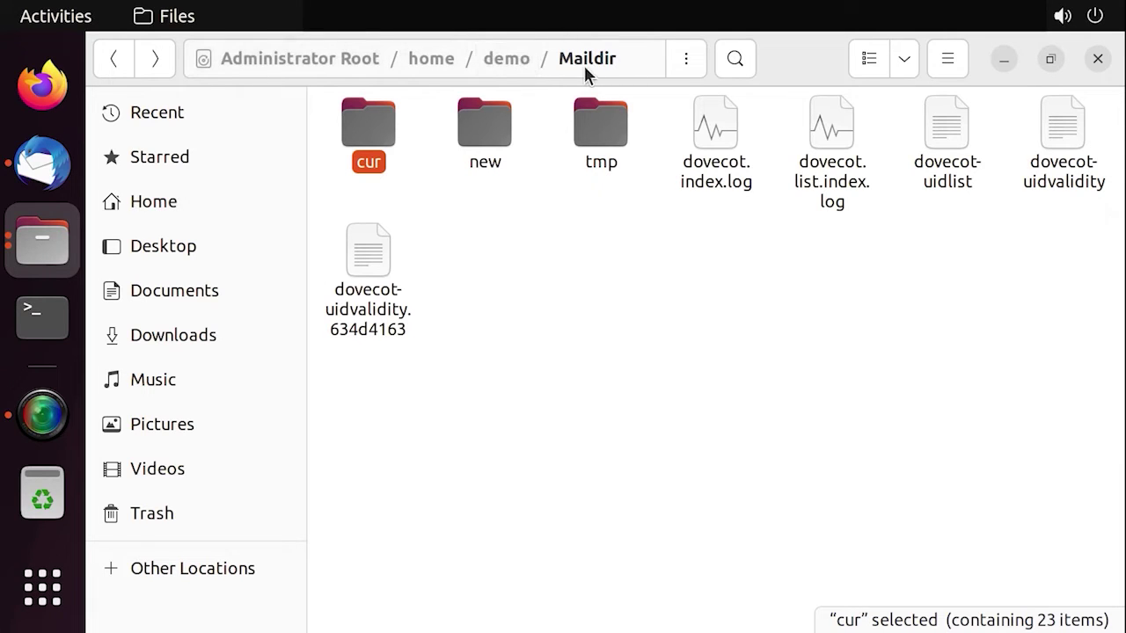
right_click(379, 137)
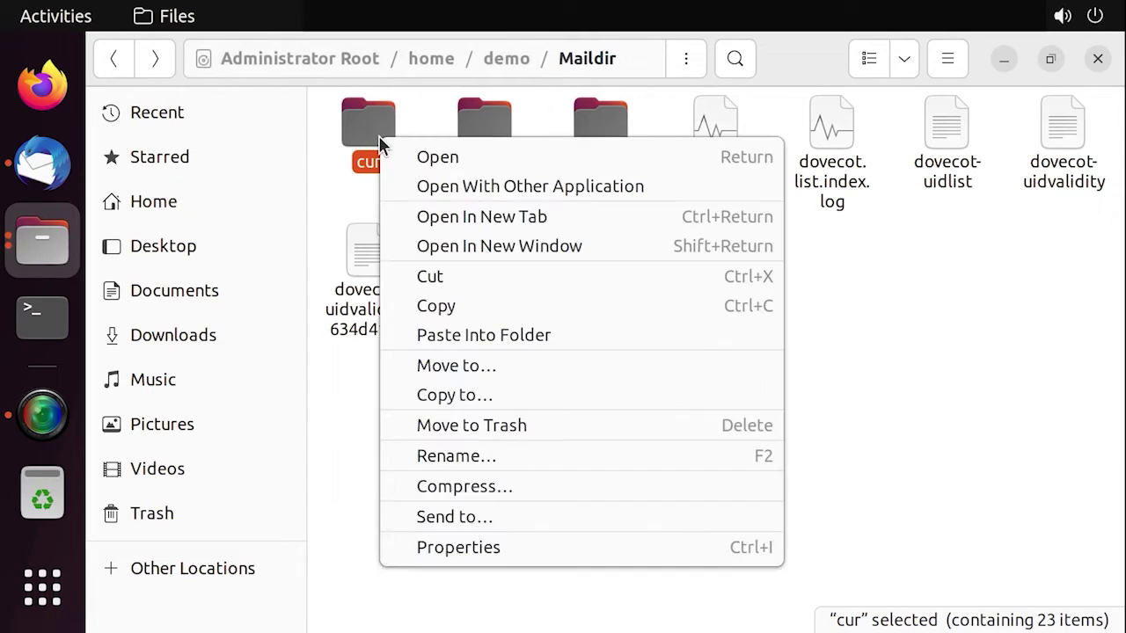
left_click(455, 310)
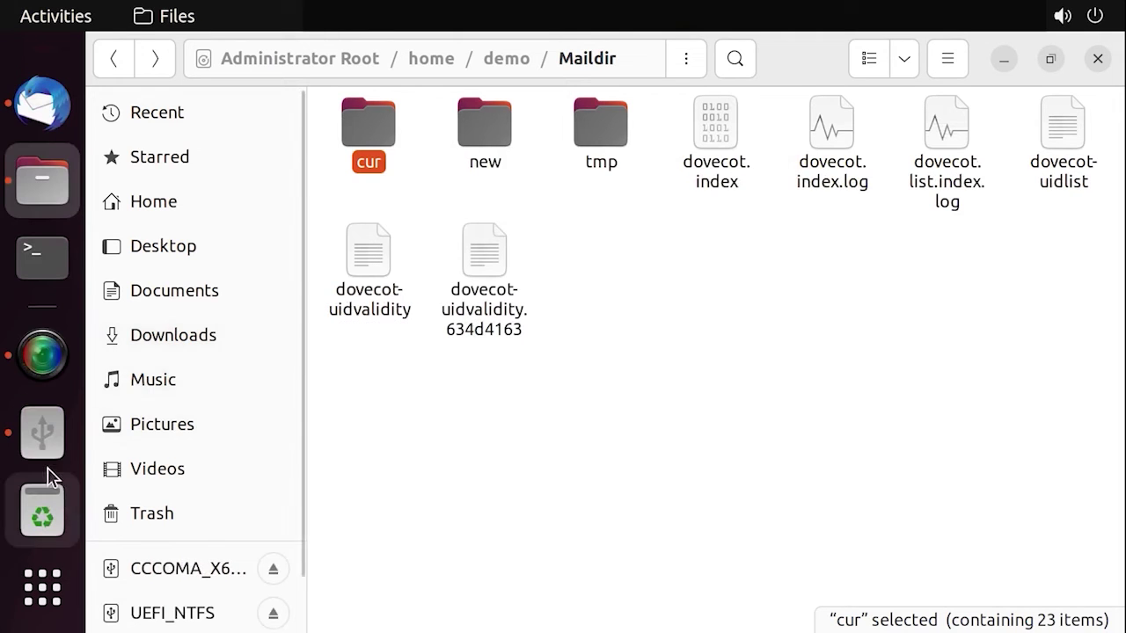
left_click(46, 459)
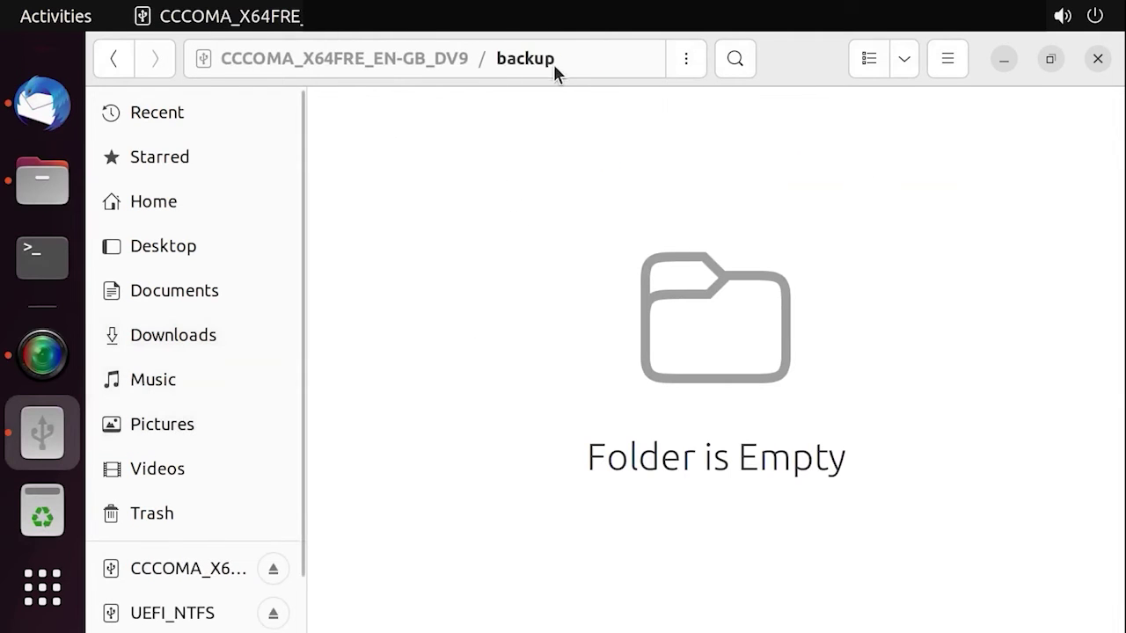
right_click(490, 159)
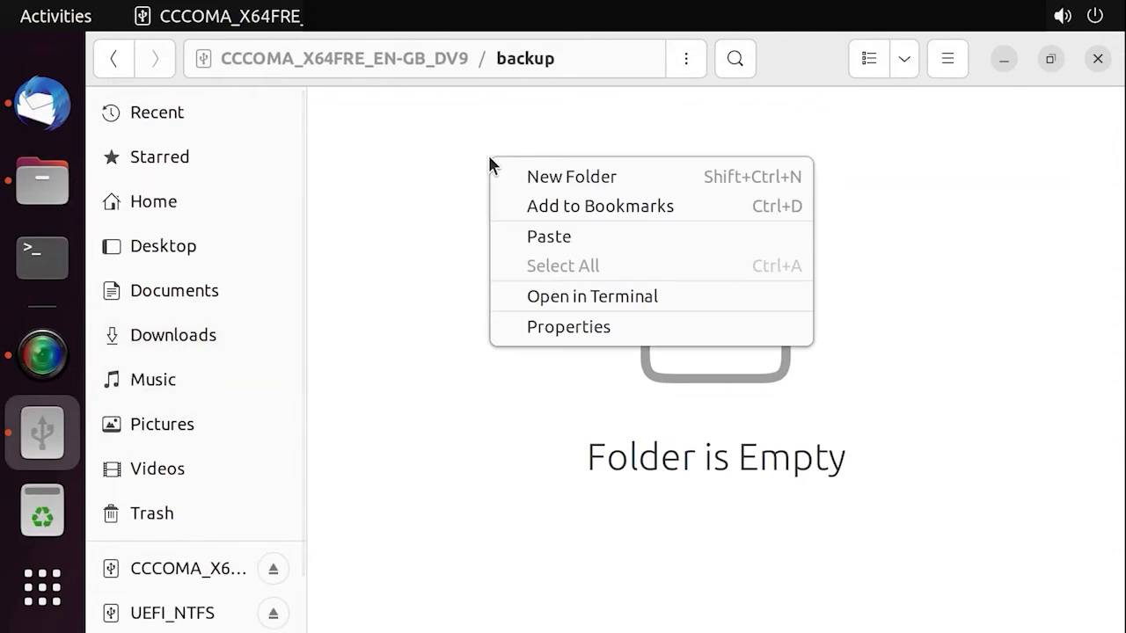
left_click(552, 239)
- Permanently delete all message files inside the demo mailbox's Maildir/cur folder
left_click(64, 192)
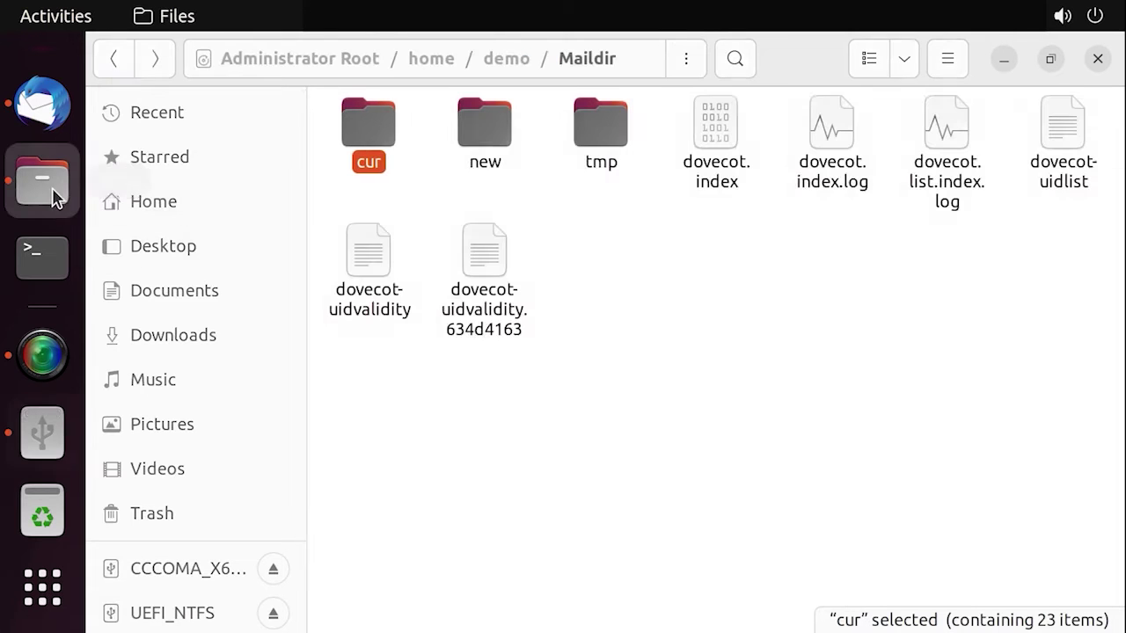
double_click(380, 159)
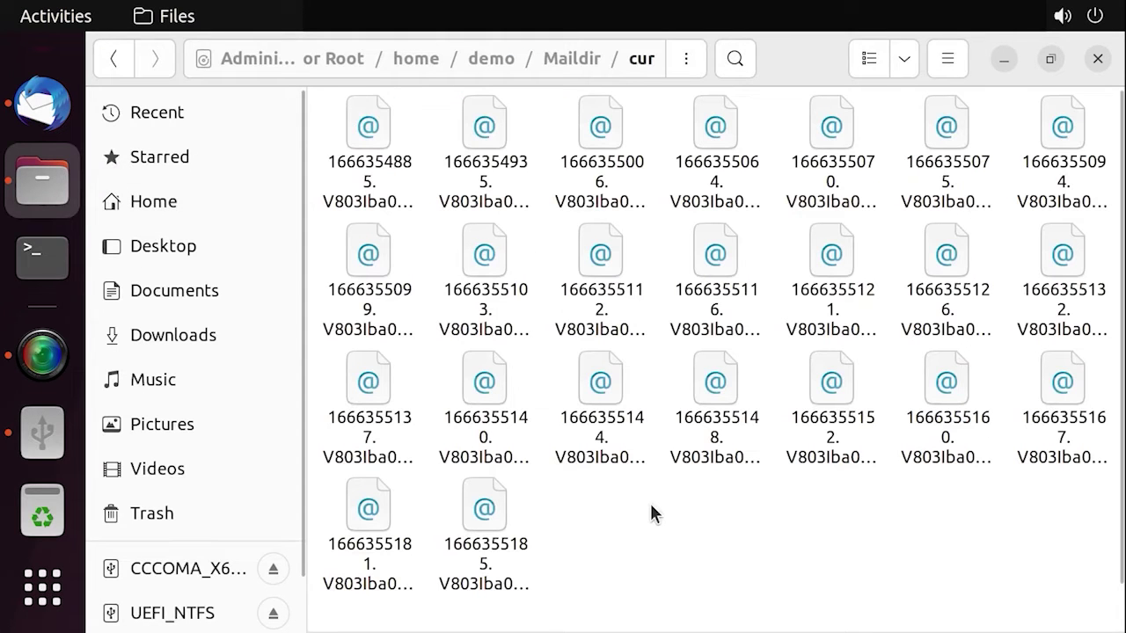
key("ctrl+a")
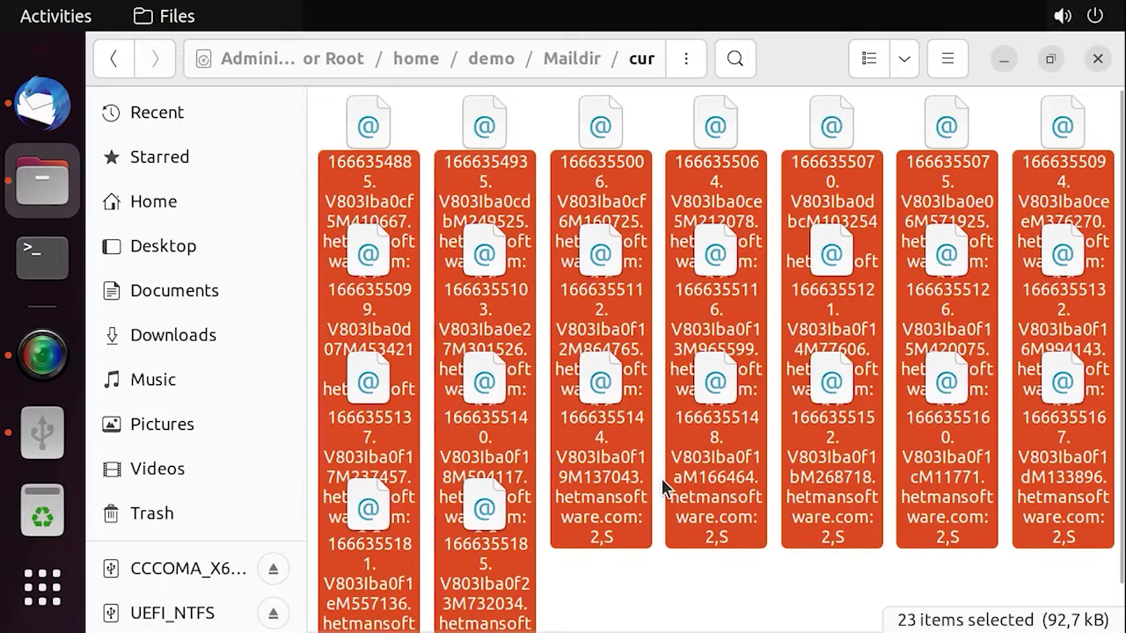
key("shift+Delete")
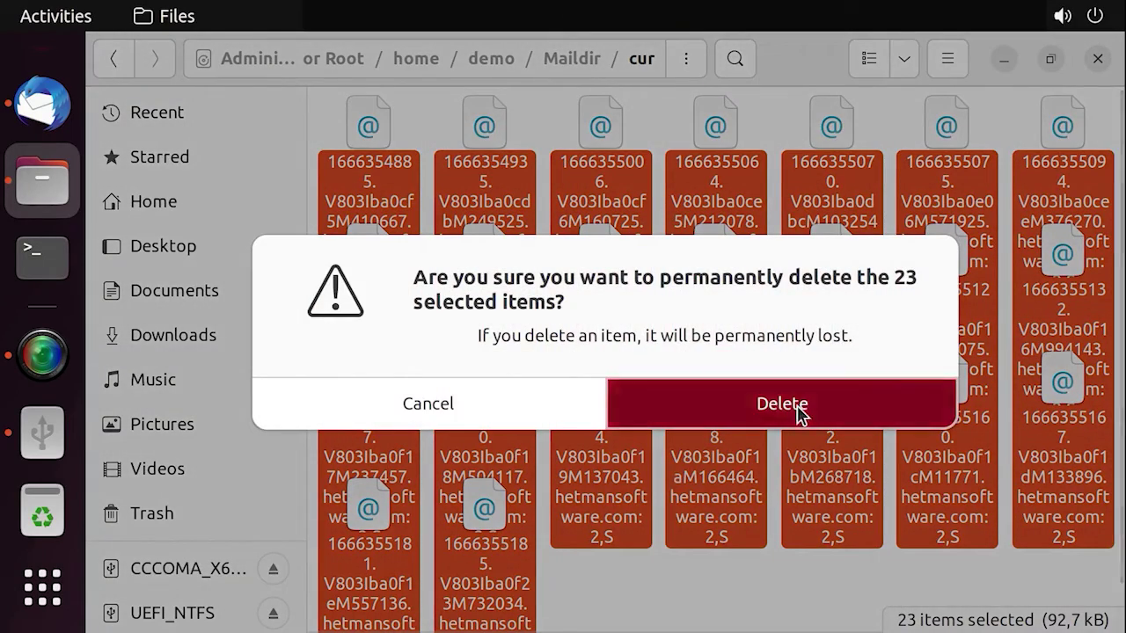
left_click(821, 405)
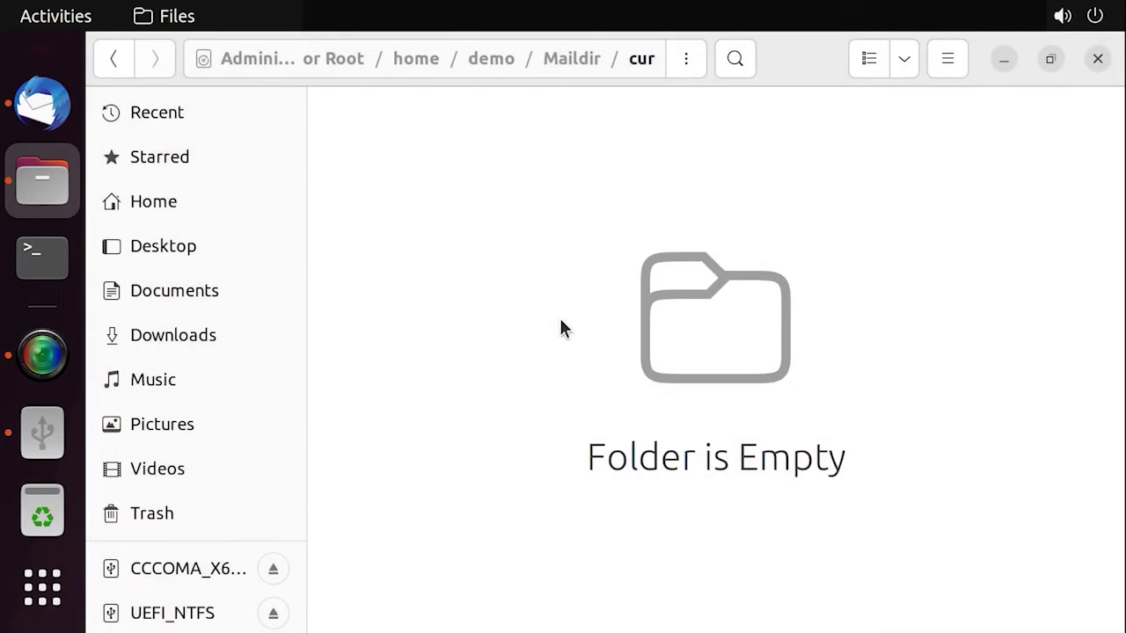
- Switch to Thunderbird and delete all messages from the demo account's Inbox
left_click(42, 108)
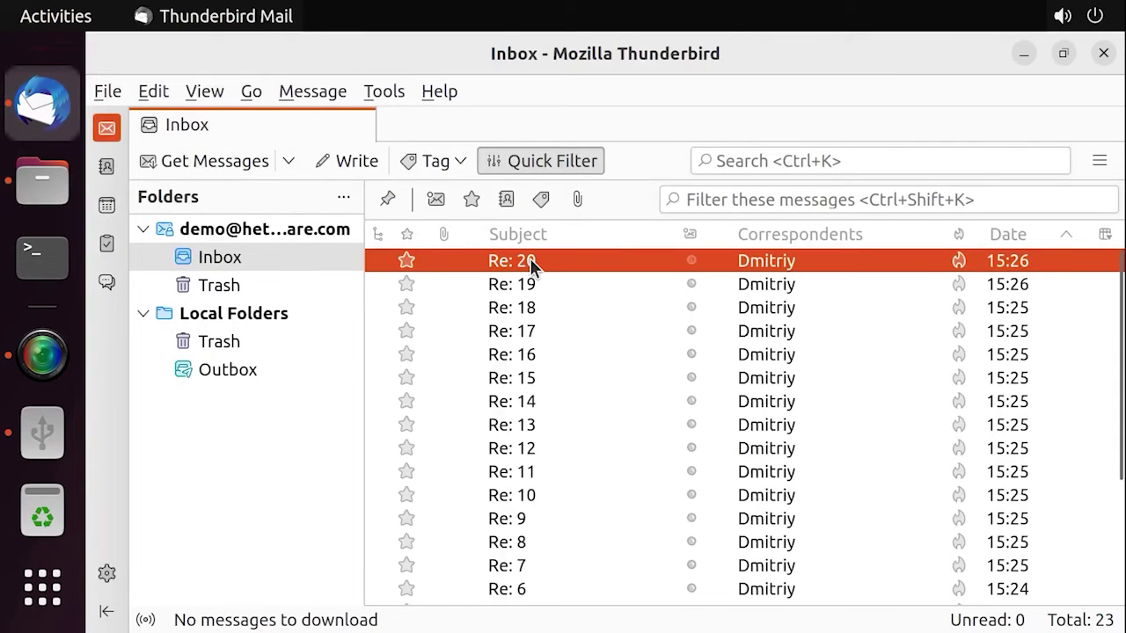
key("Delete")
key("Delete")
key("Delete")
key("Delete")
key("Delete")
key("Delete")
key("Delete")
key("Delete")
key("Delete")
key("Delete")
key("Delete")
key("Delete")
key("Delete")
key("Delete")
key("Delete")
key("Delete")
key("Delete")
key("Delete")
key("Delete")
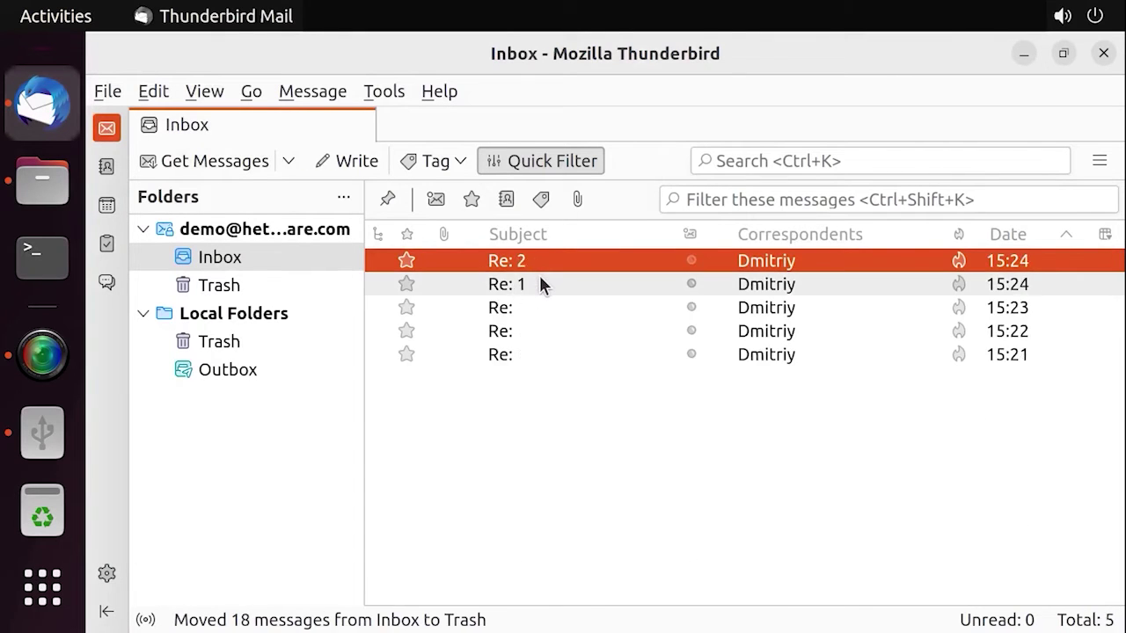
key("Delete")
key("Delete")
key("Delete")
key("Delete")
- Empty the demo account's Trash folder and confirm deleting all its messages and subfolders
left_click(255, 286)
right_click(260, 292)
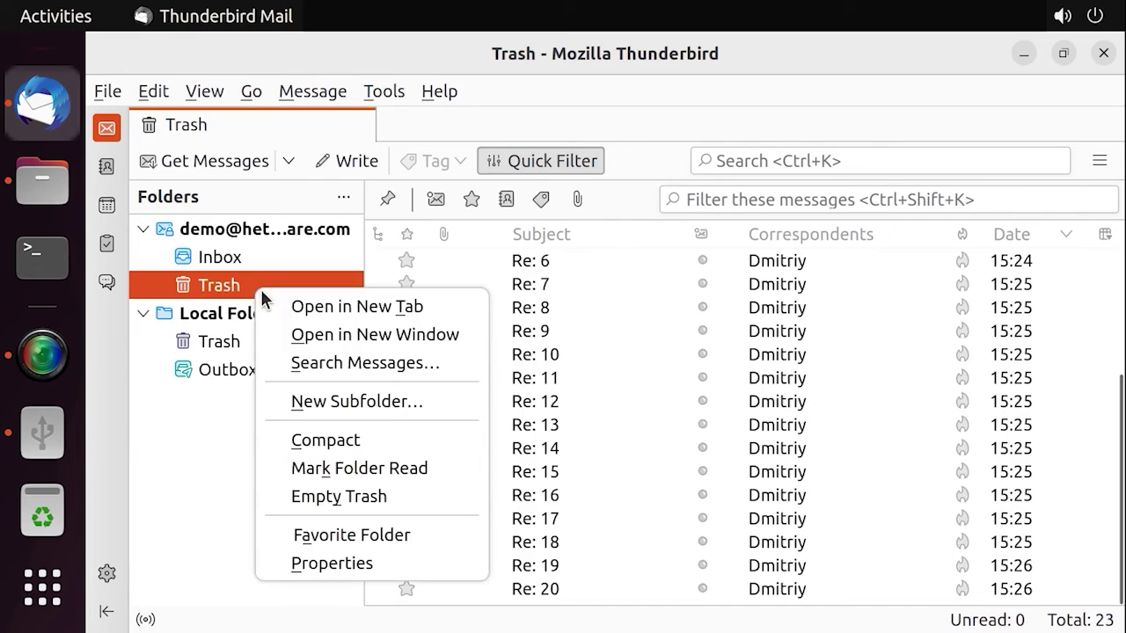
left_click(366, 497)
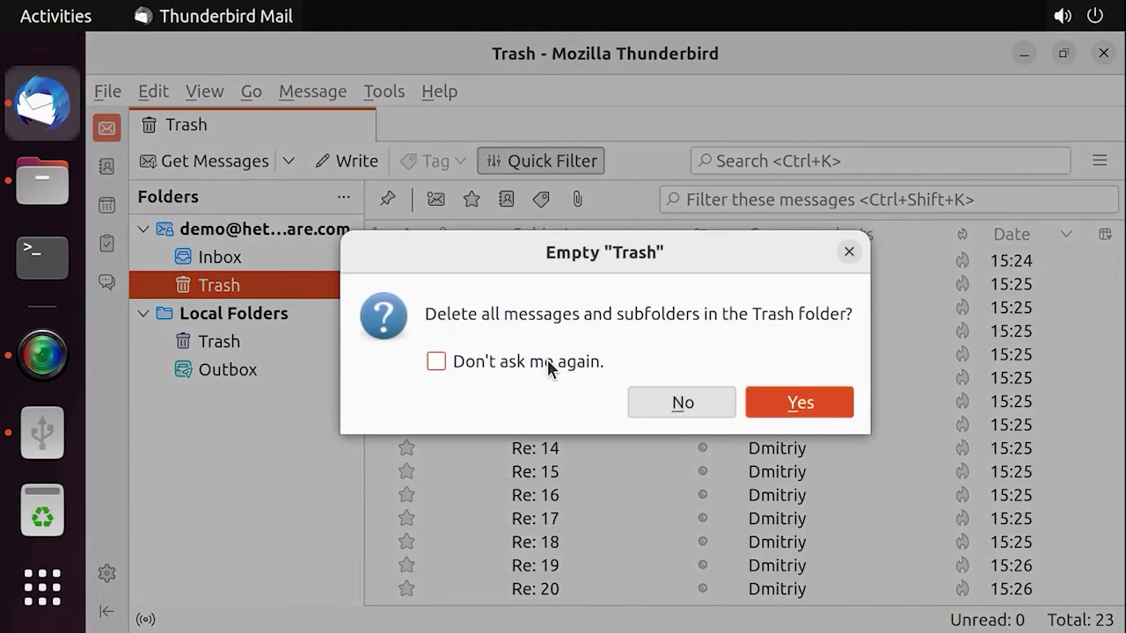
left_click(798, 403)
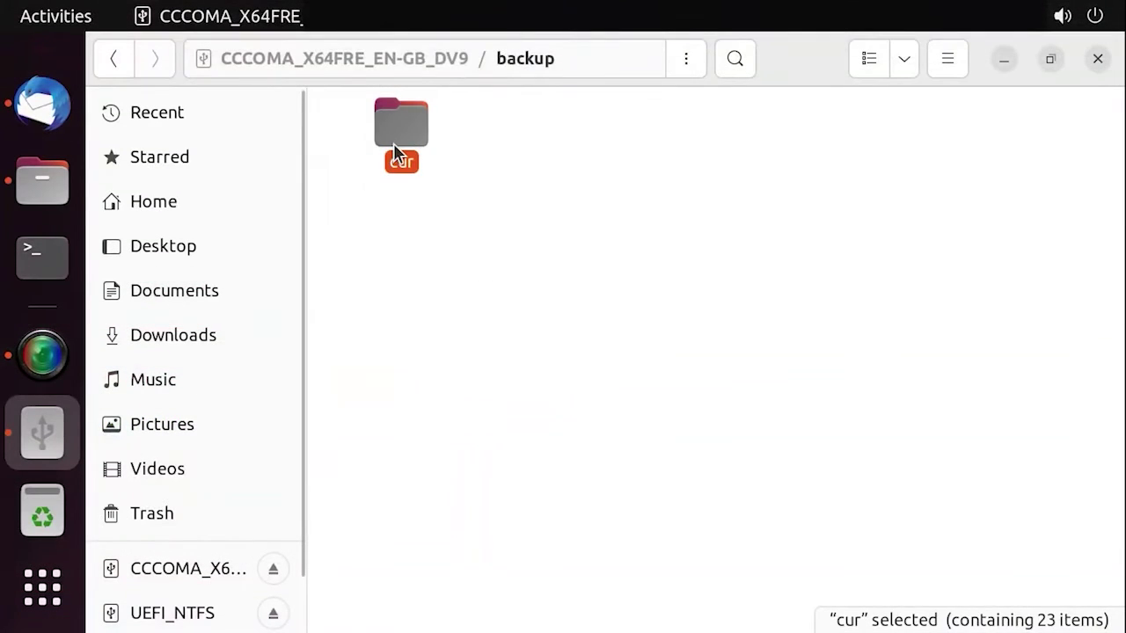
- Copy all message files from backup/cur on the USB drive into the demo mailbox's Maildir/new folder
double_click(393, 143)
key("ctrl+a")
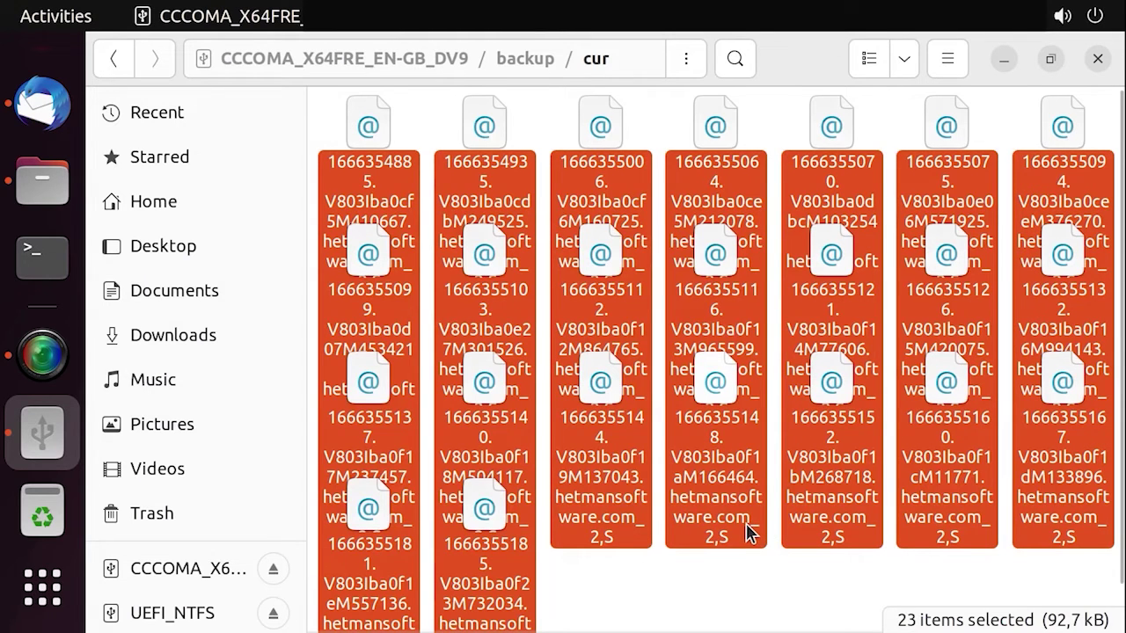
right_click(748, 532)
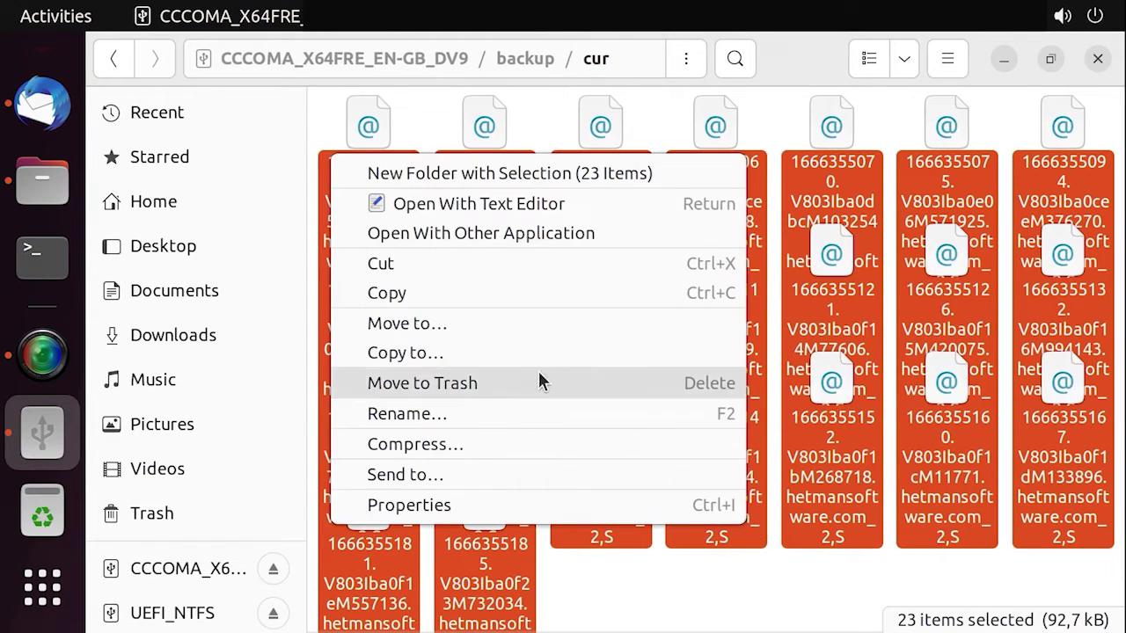
left_click(441, 304)
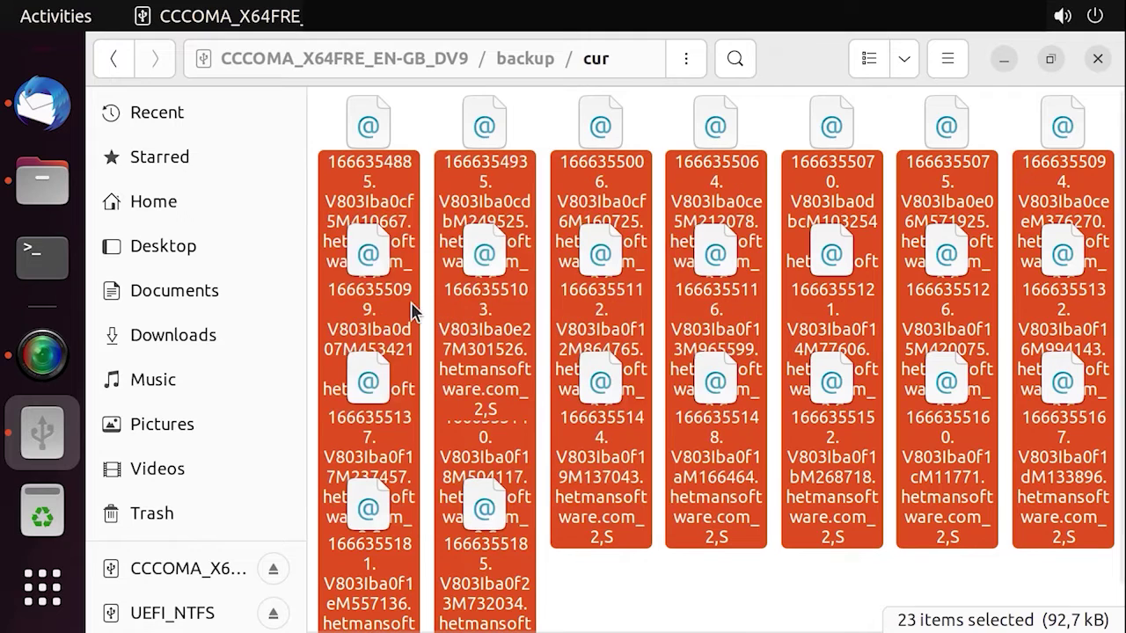
left_click(42, 183)
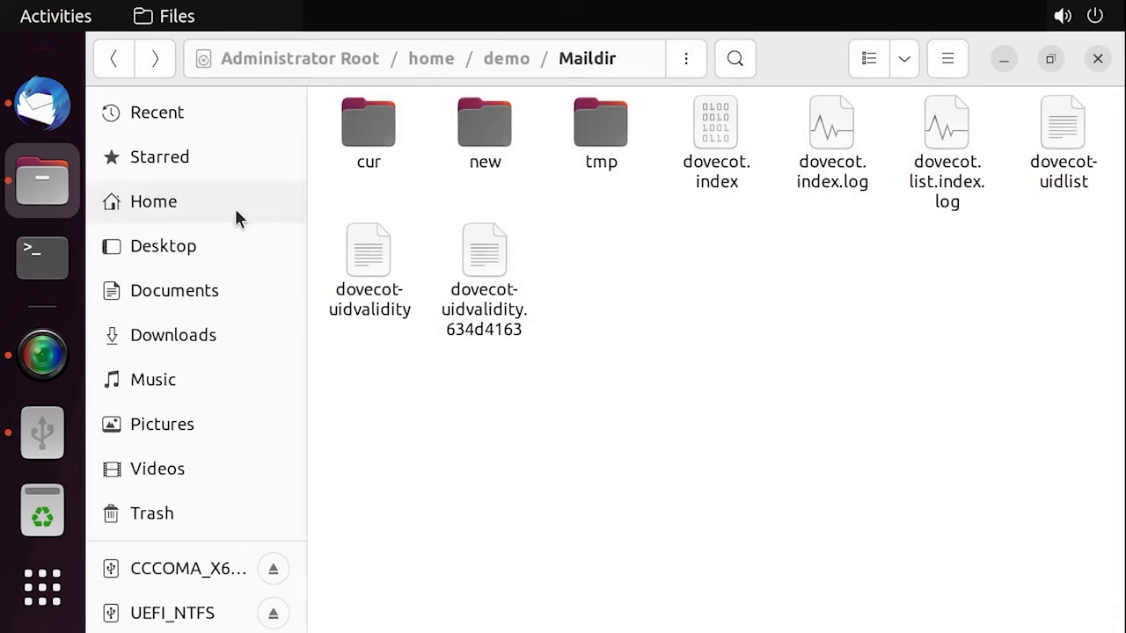
double_click(488, 139)
right_click(488, 273)
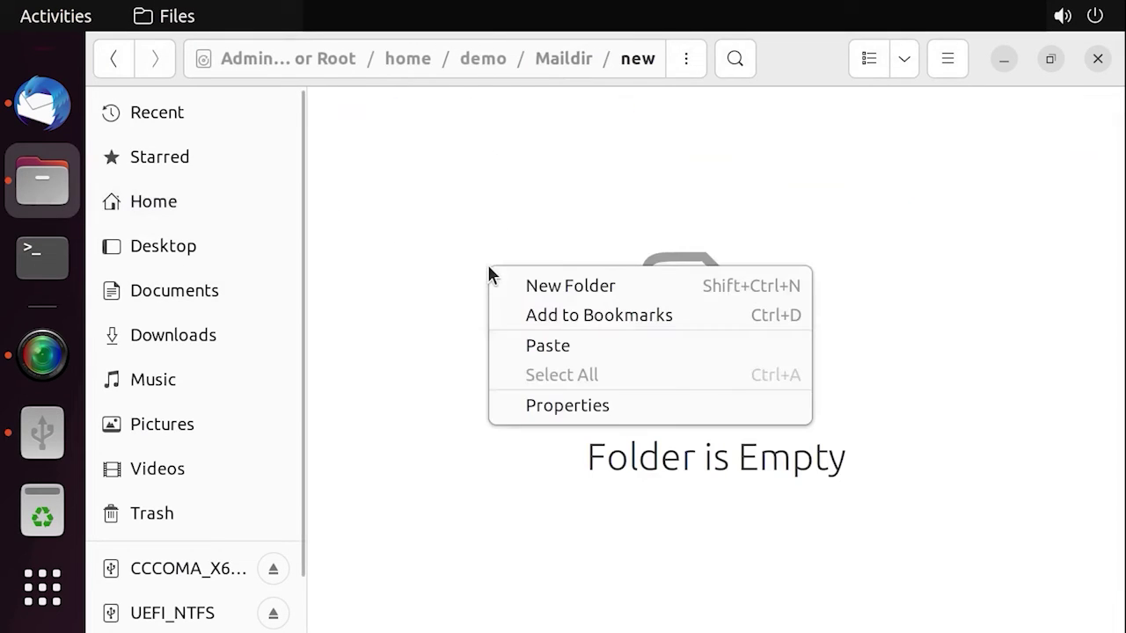
left_click(551, 344)
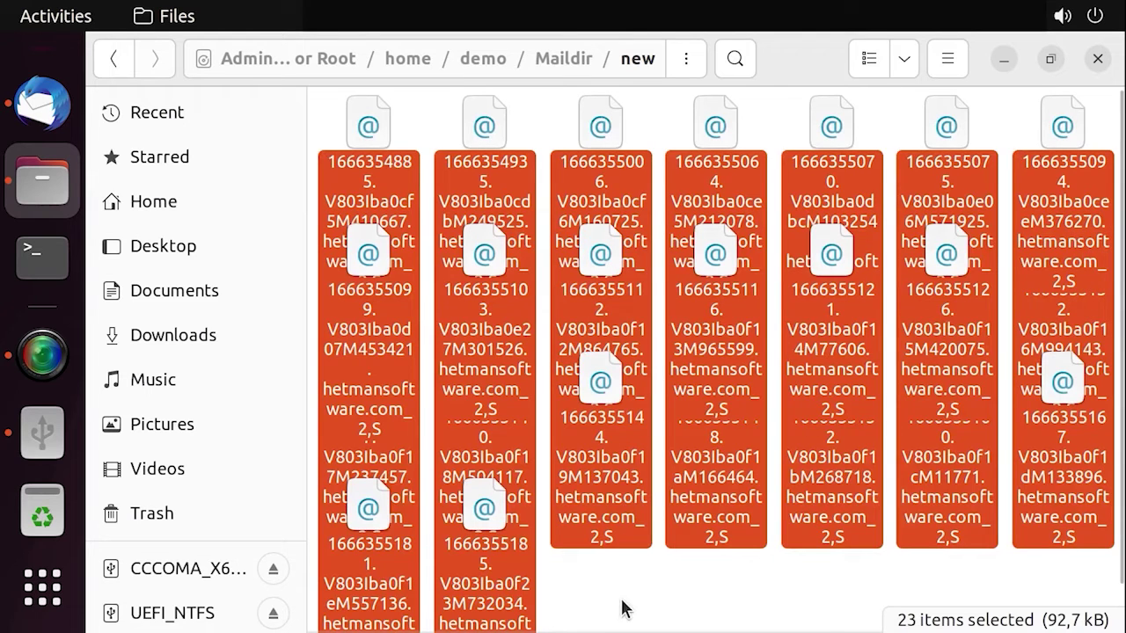
left_click(622, 607)
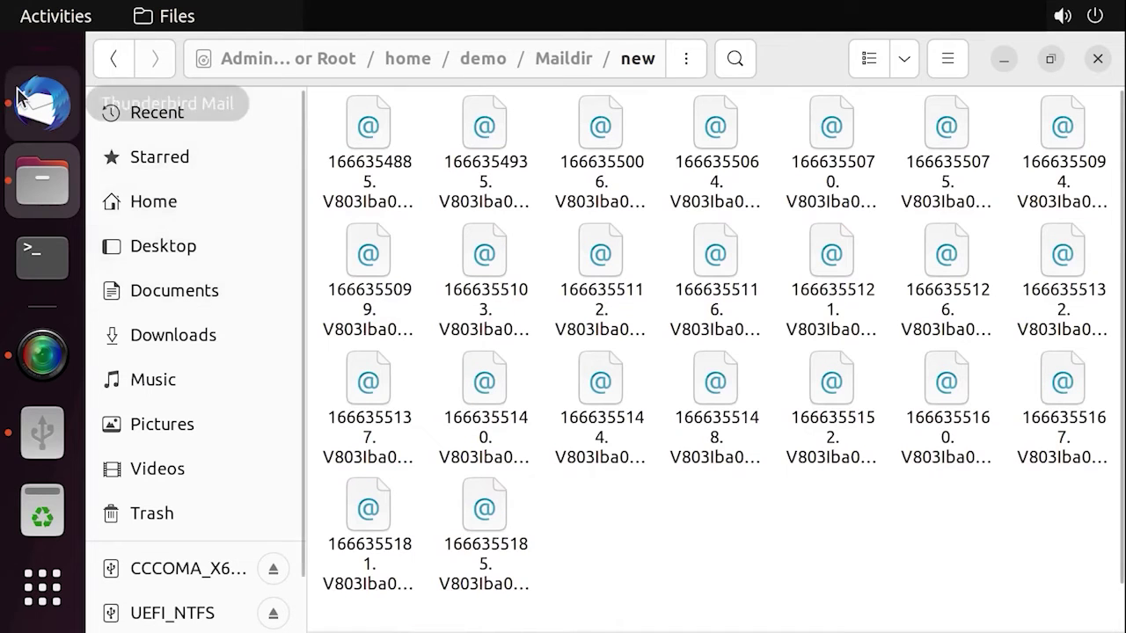
- Switch to Thunderbird, check the demo account's Inbox for restored messages, and minimize the window
left_click(42, 103)
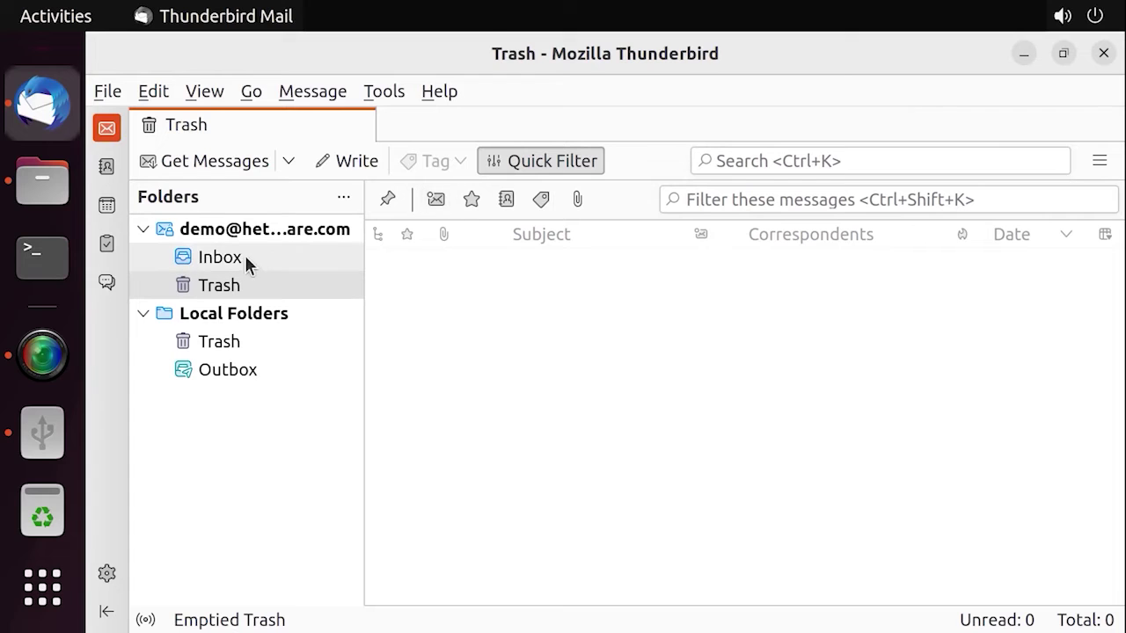
left_click(245, 261)
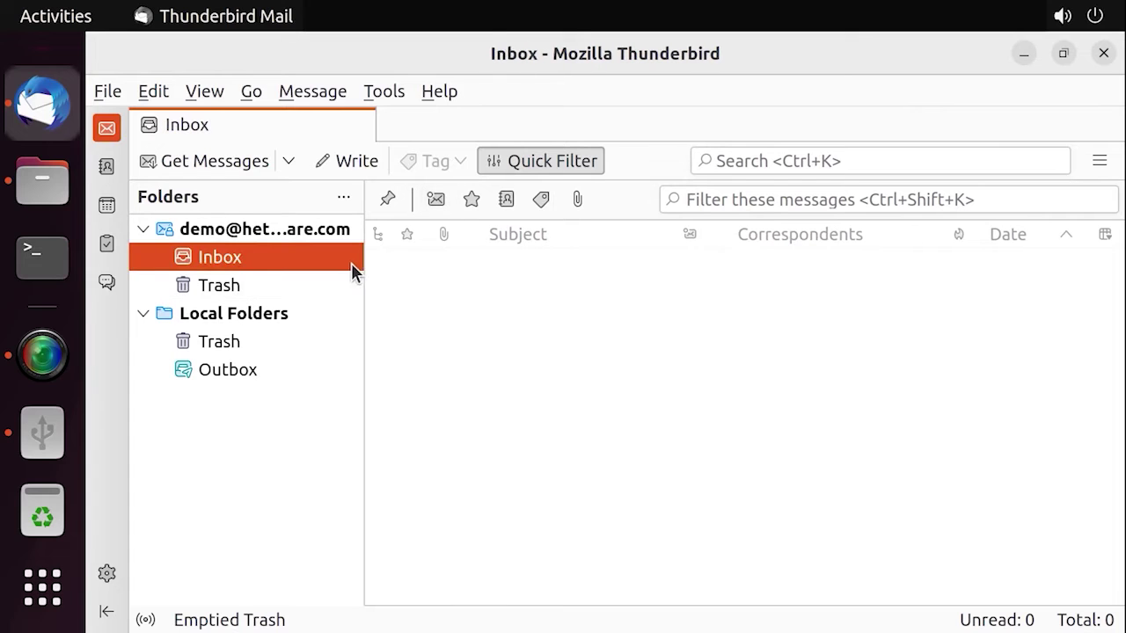
left_click(1023, 54)
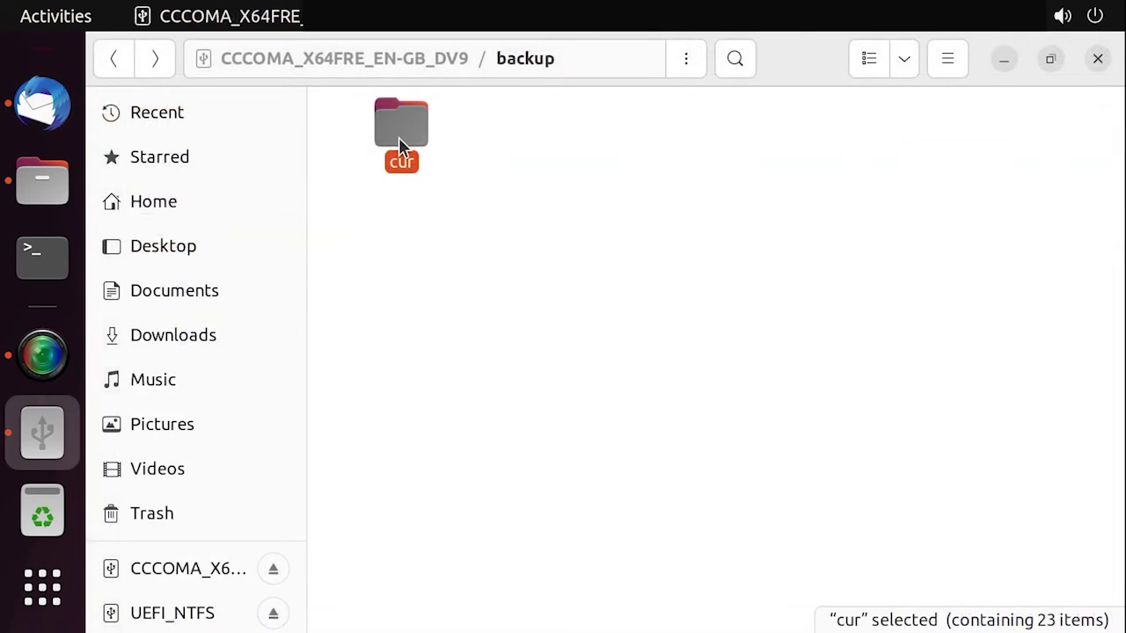
- Batch-rename all message files in the USB drive's backup/cur folder, replacing the text "_2,S" with nothing, and check individual file names
double_click(398, 137)
left_click(739, 466)
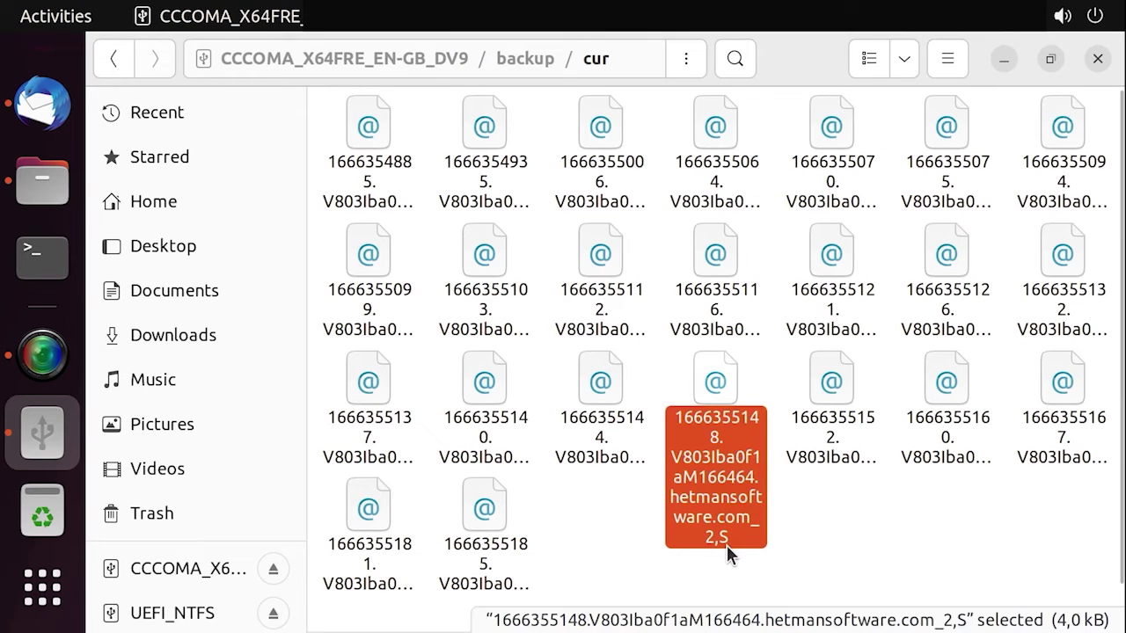
key("ctrl+a")
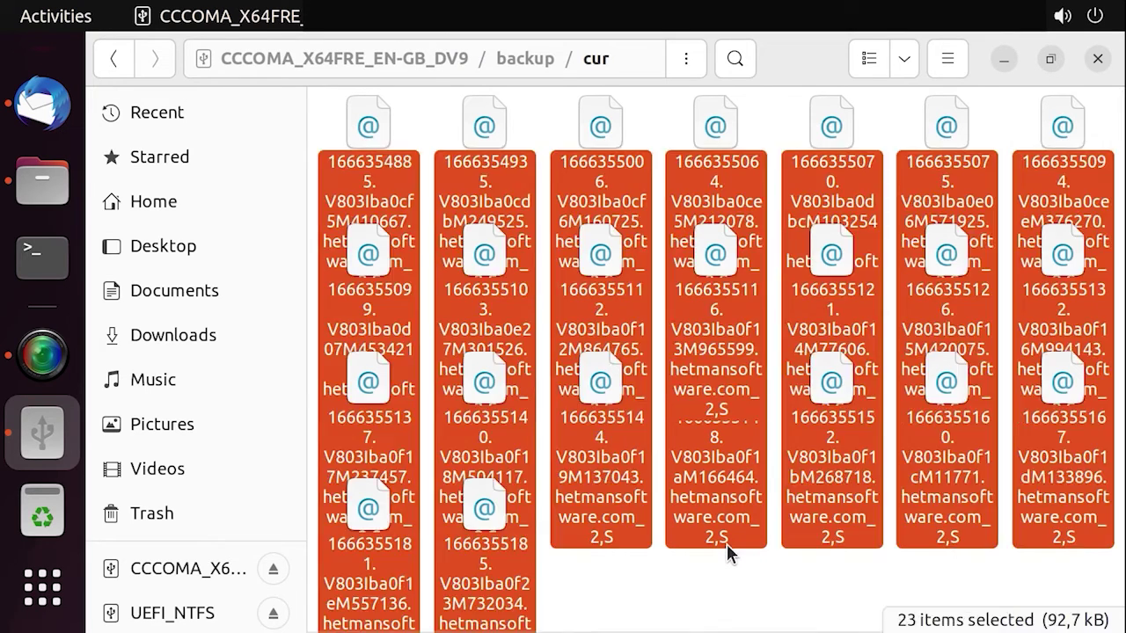
right_click(727, 538)
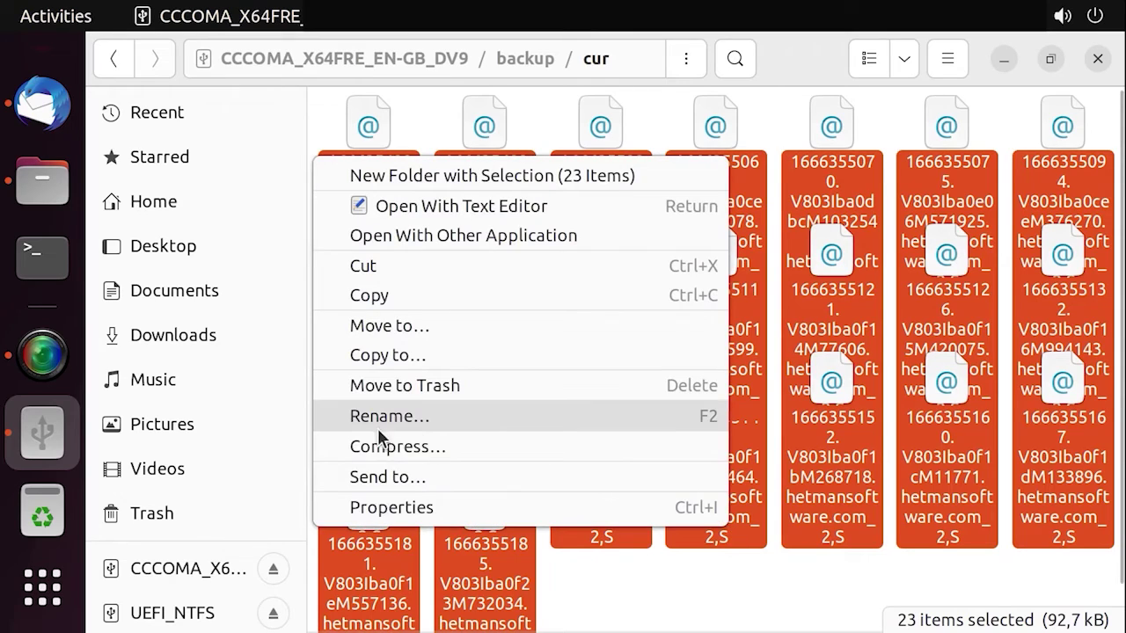
left_click(425, 424)
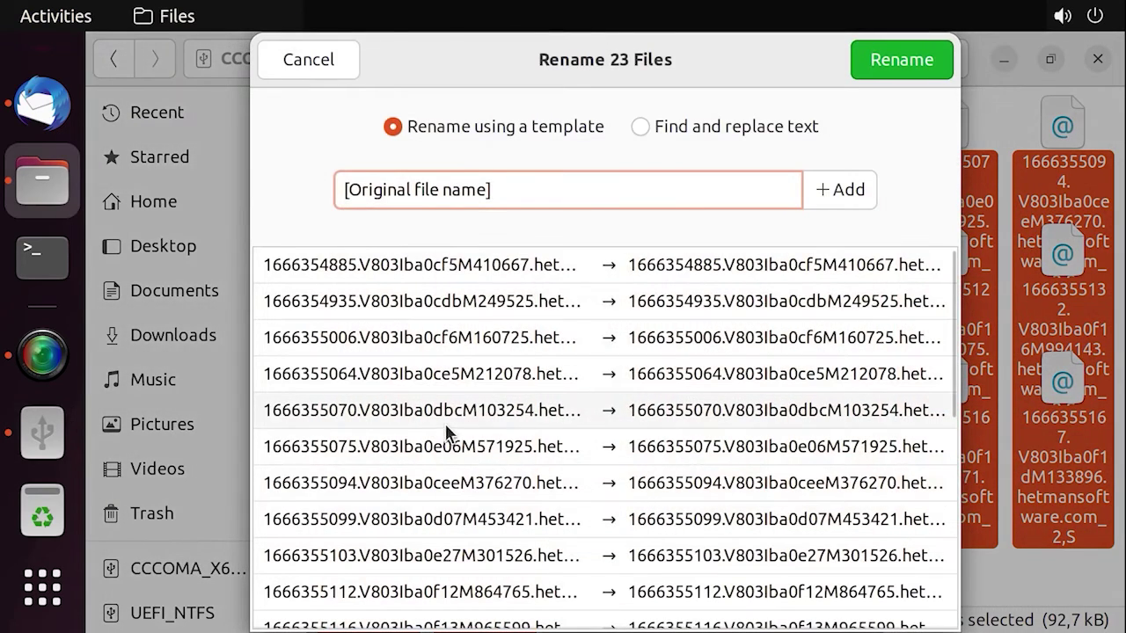
left_click(670, 126)
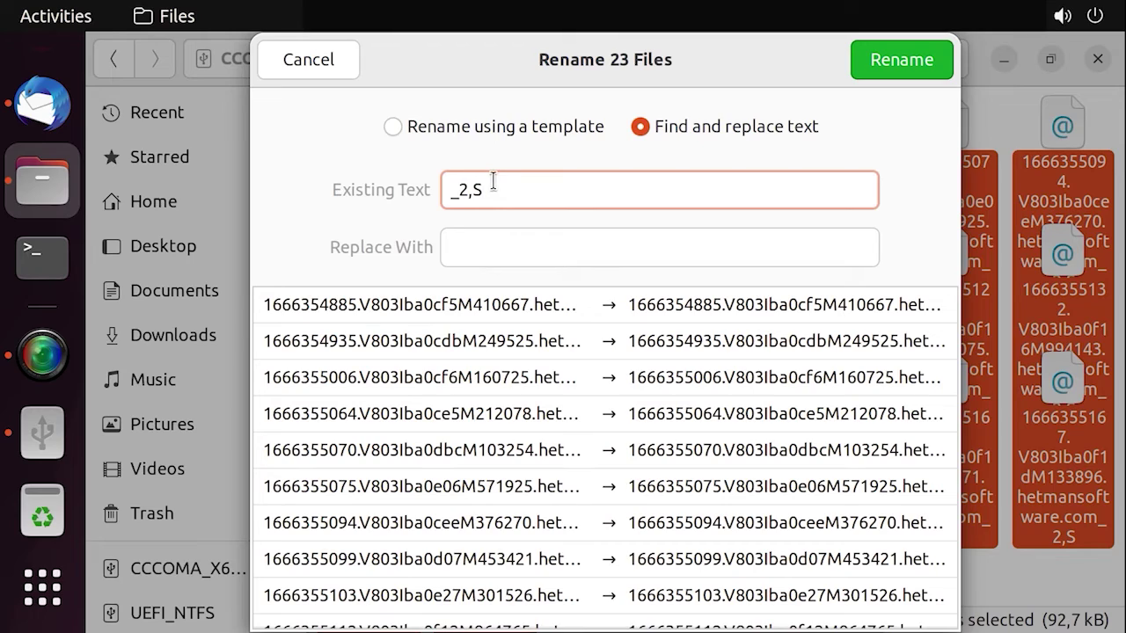
left_click(907, 70)
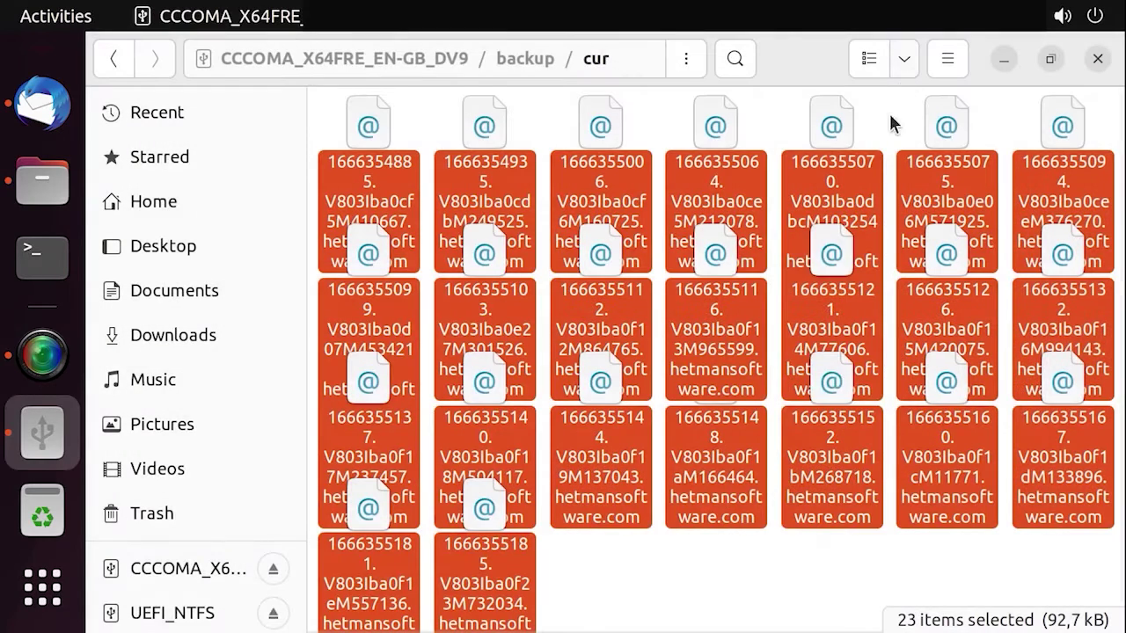
left_click(725, 508)
left_click(602, 435)
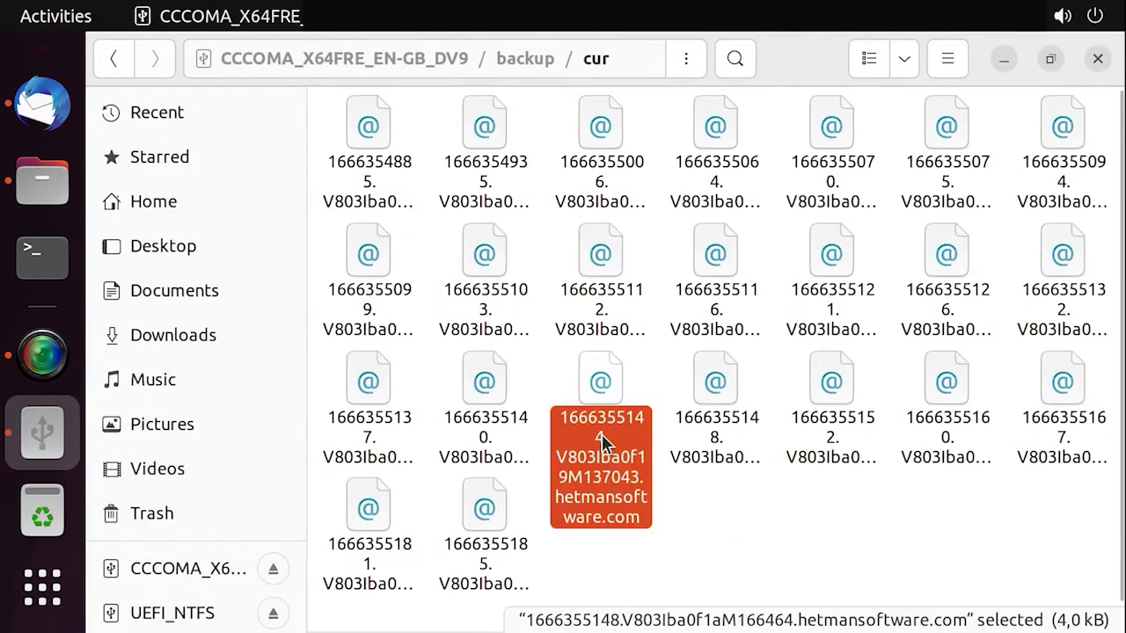
left_click(503, 428)
- Copy all renamed message files from backup/cur into the demo mailbox's Maildir/new folder
left_click(695, 506)
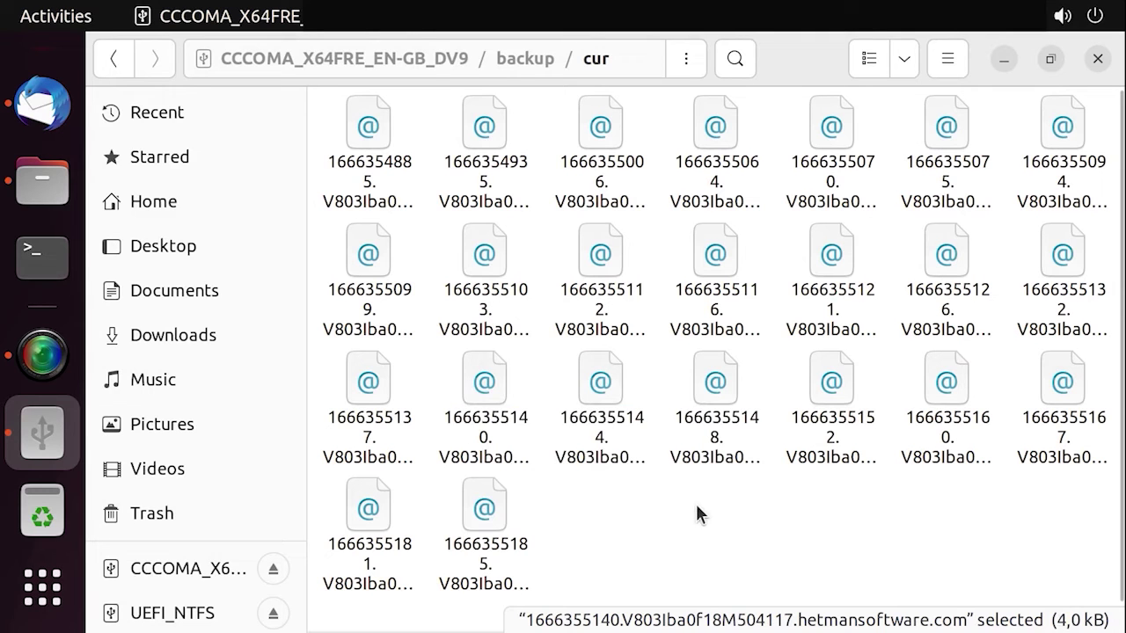
key("ctrl+a")
right_click(697, 458)
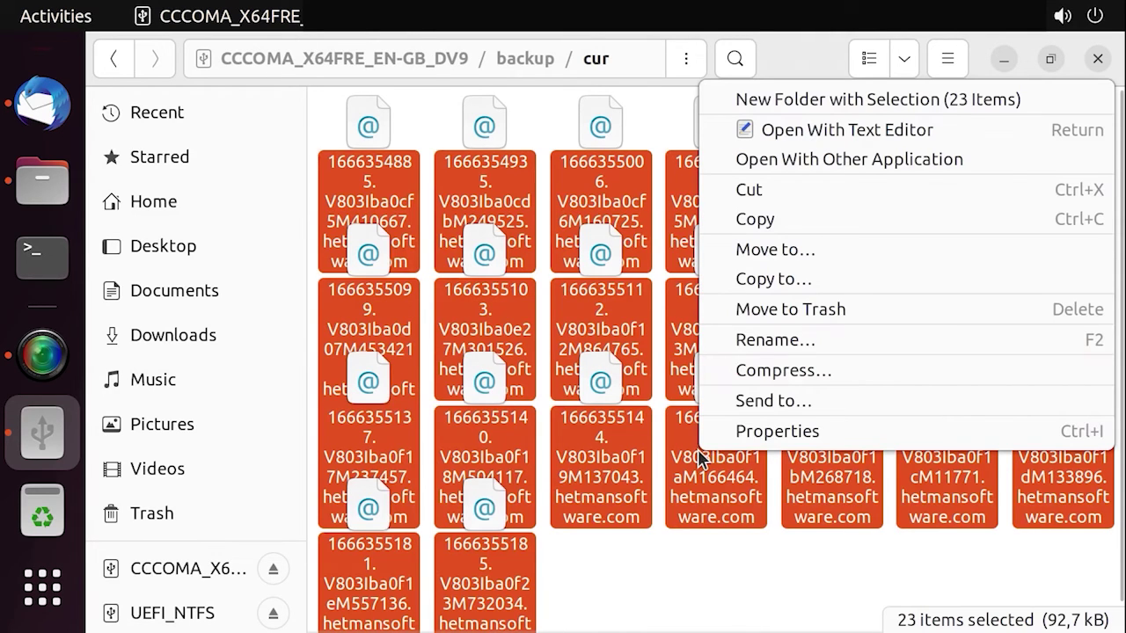
left_click(783, 226)
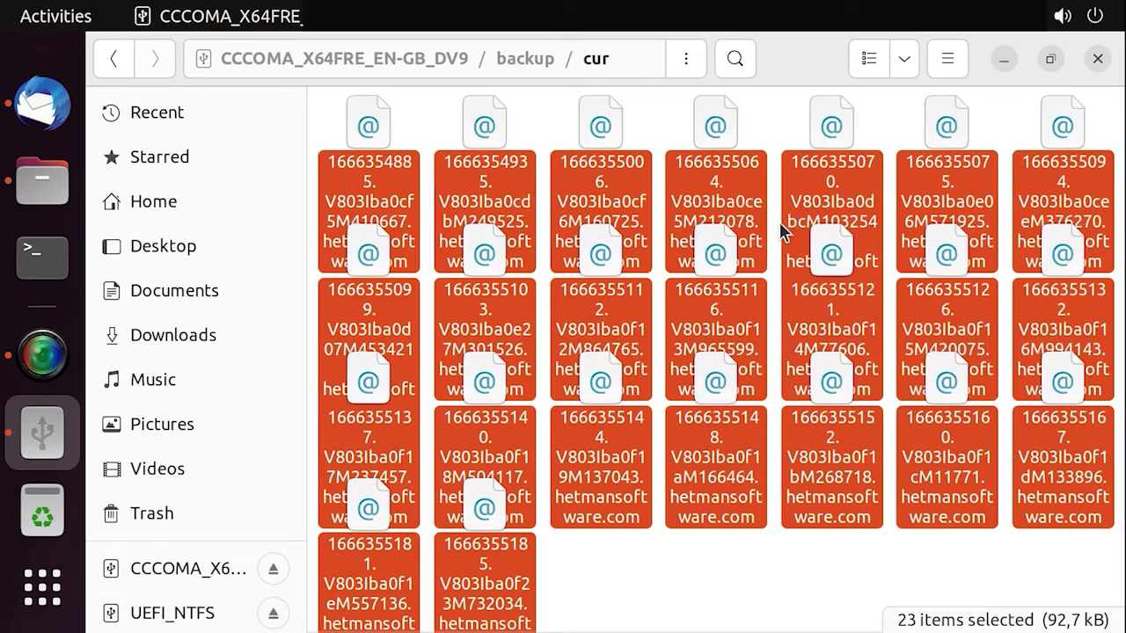
left_click(42, 181)
double_click(480, 132)
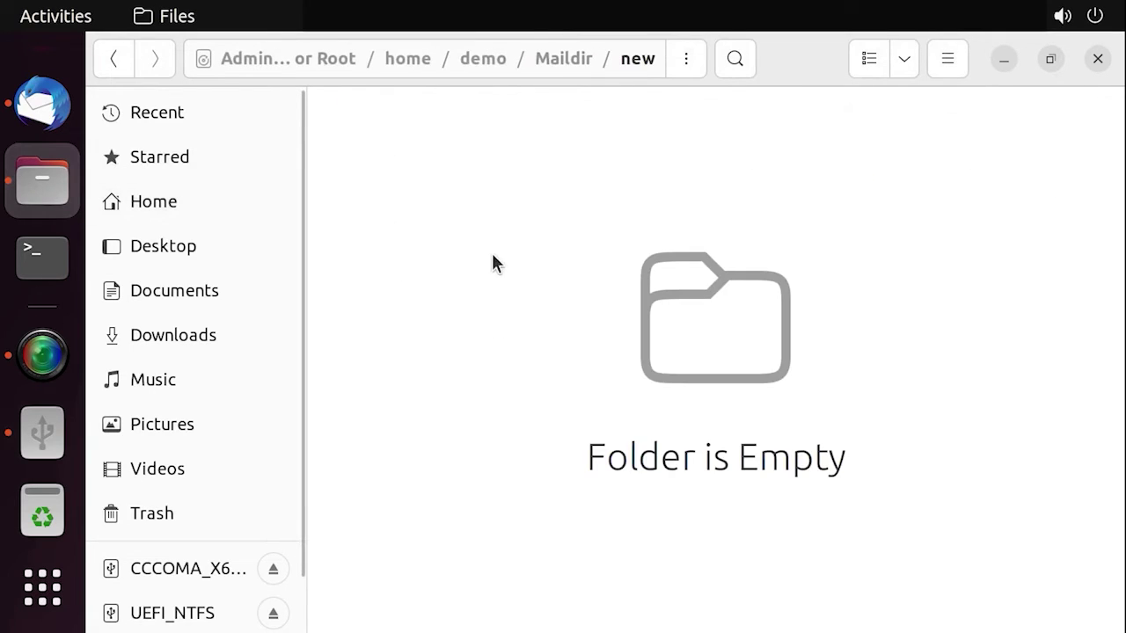
right_click(494, 257)
left_click(570, 334)
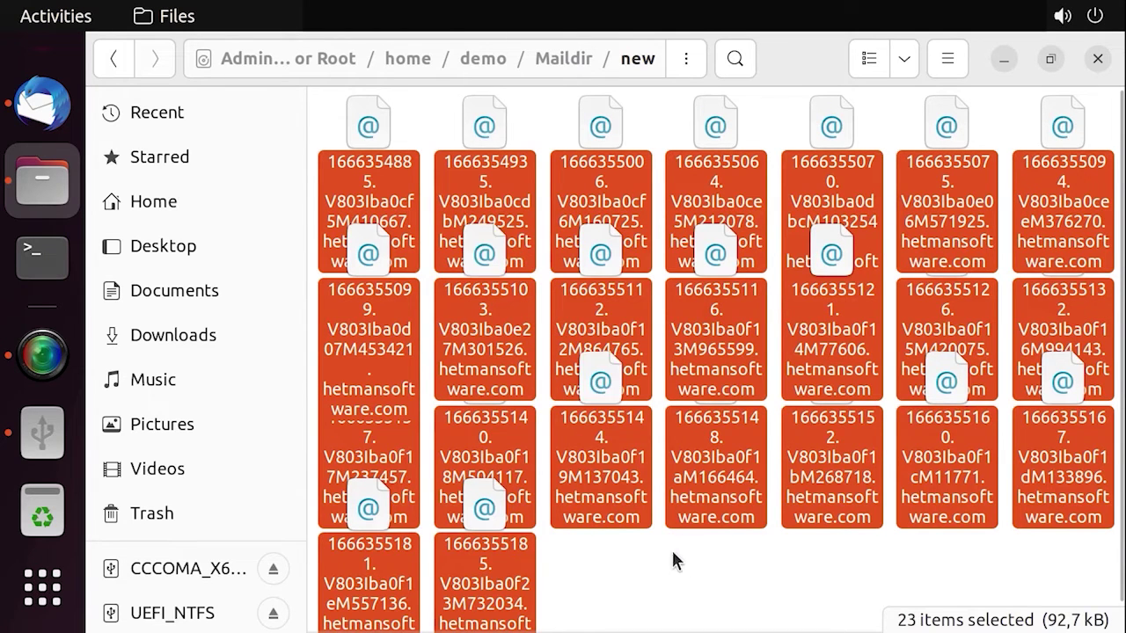
- Switch to Thunderbird, get new messages for the demo account, and look through the latest Inbox entries
left_click(63, 109)
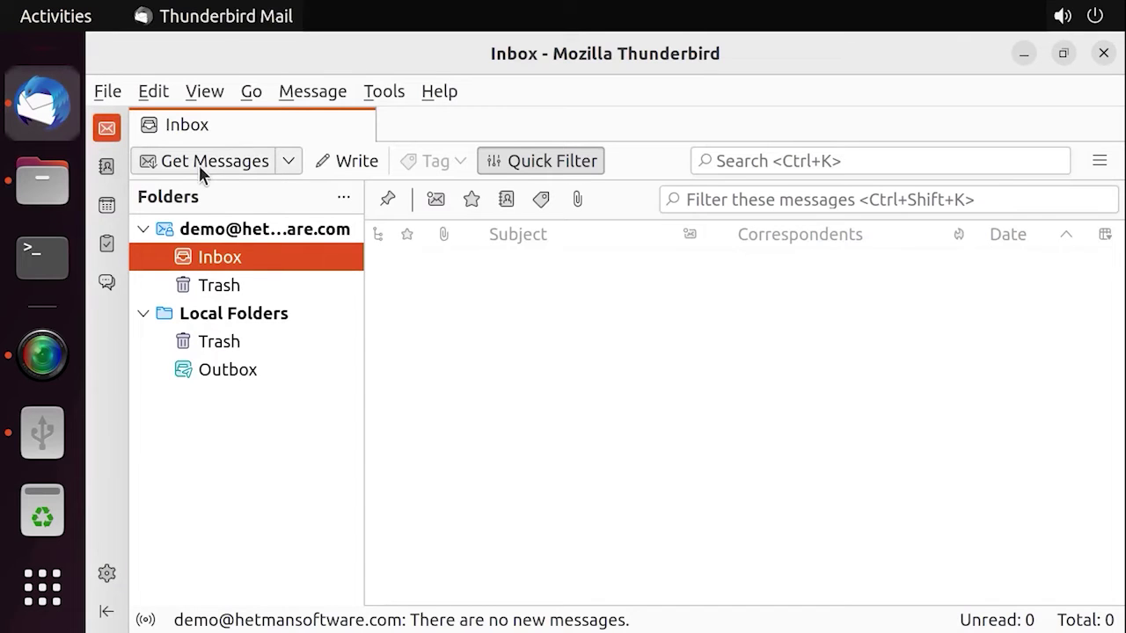
left_click(250, 166)
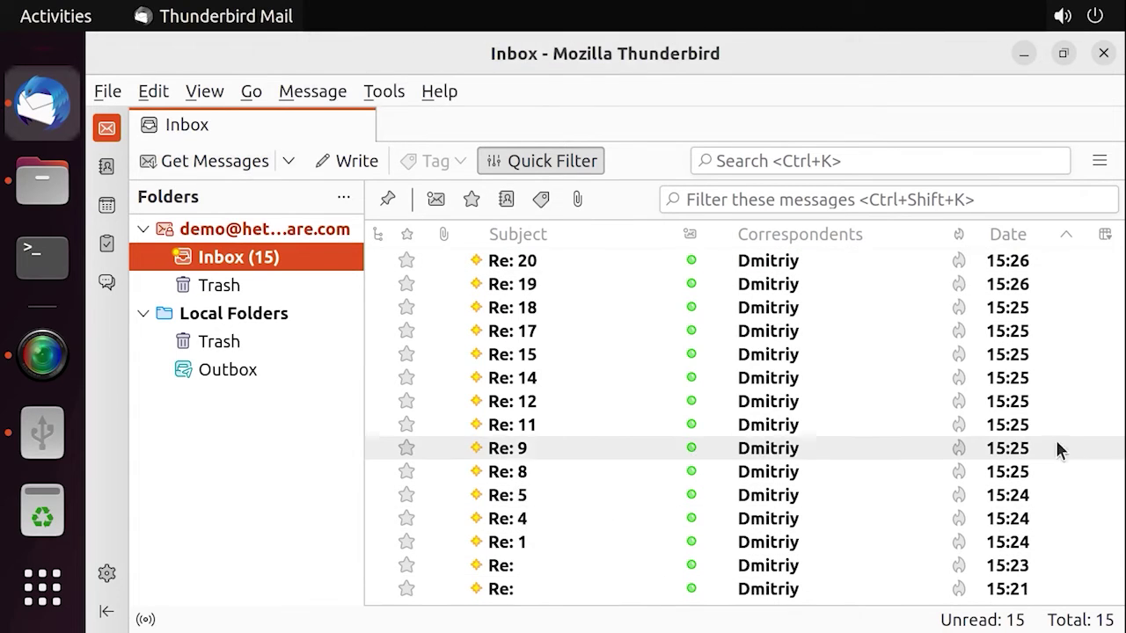
left_click(537, 260)
left_click(525, 286)
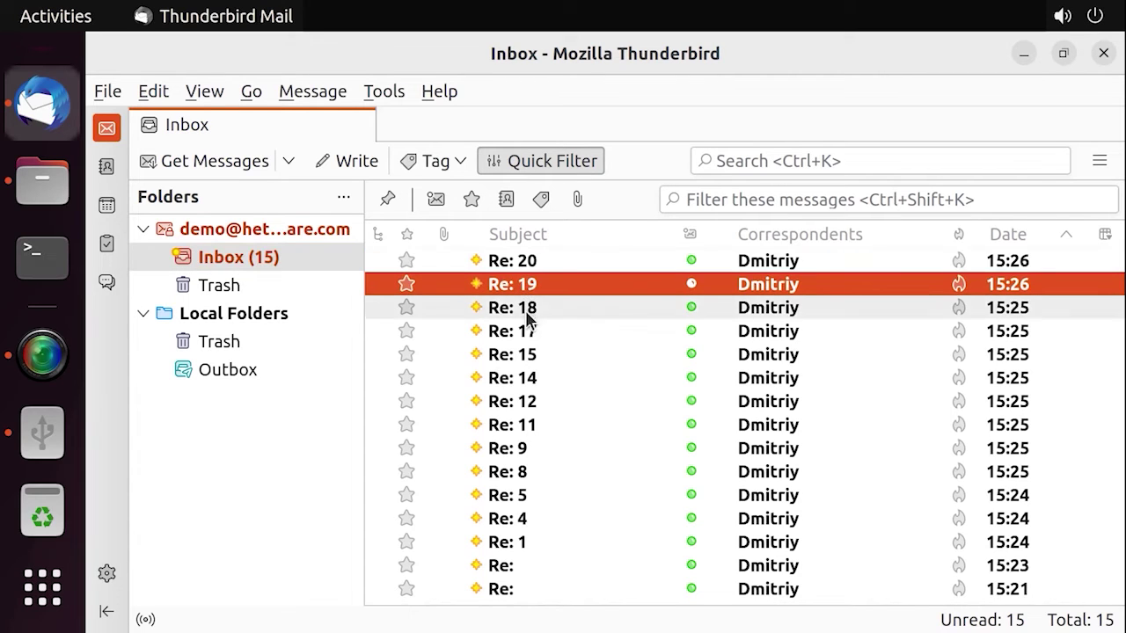
left_click(528, 308)
- Open the restored Inbox messages "Re: 20", "Re: 19" and "Re: 18" to check their contents
double_click(526, 261)
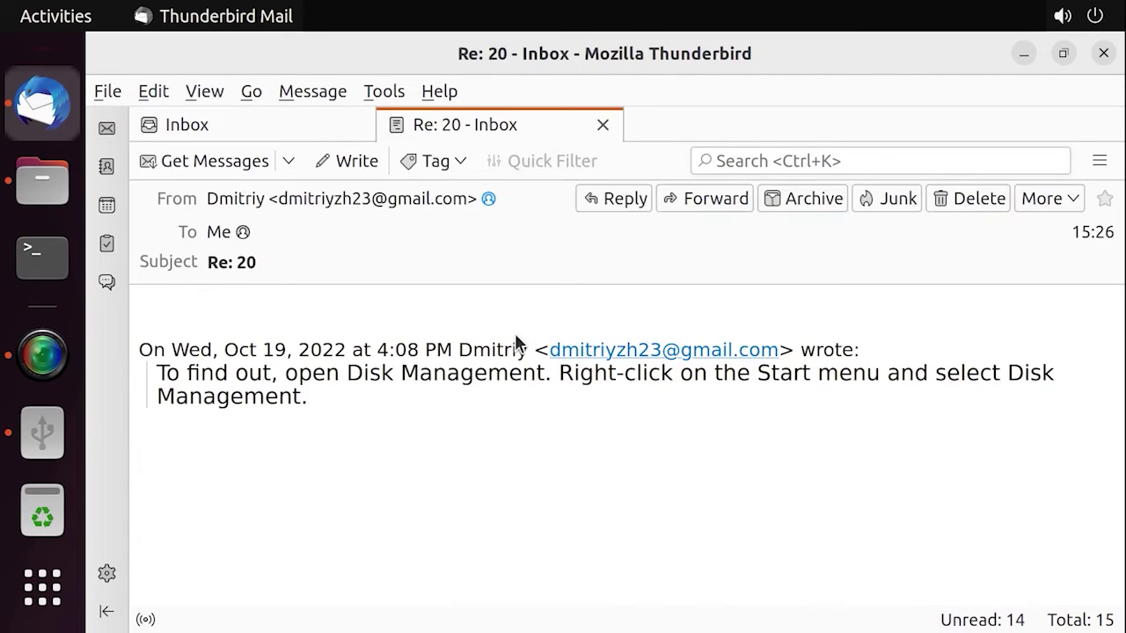
left_click(255, 124)
double_click(522, 283)
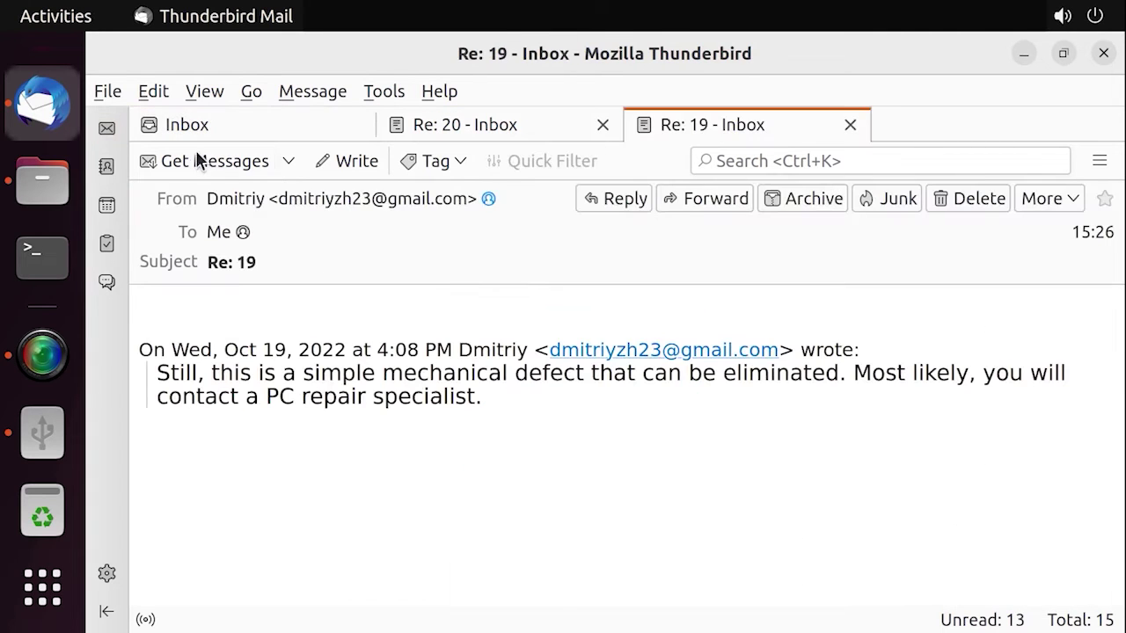
left_click(191, 130)
double_click(521, 306)
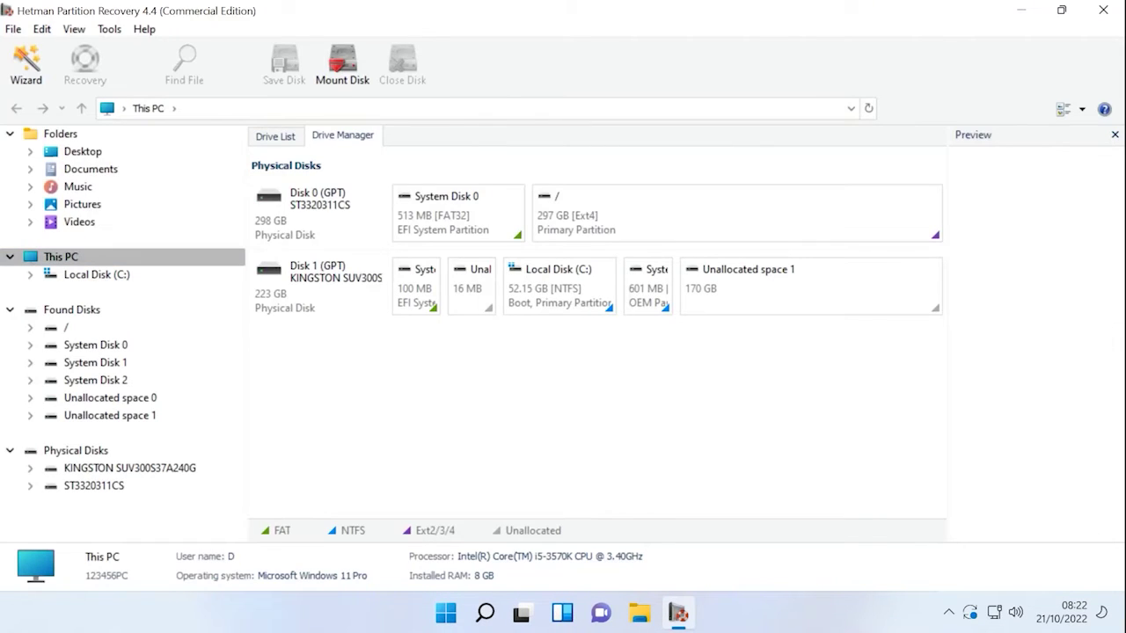
- Switch to Hetman Partition Recovery and run a fast scan of the 297 GB Ext4 partition on the ST3320311CS disk
left_click(316, 211)
left_click(317, 286)
left_click(316, 211)
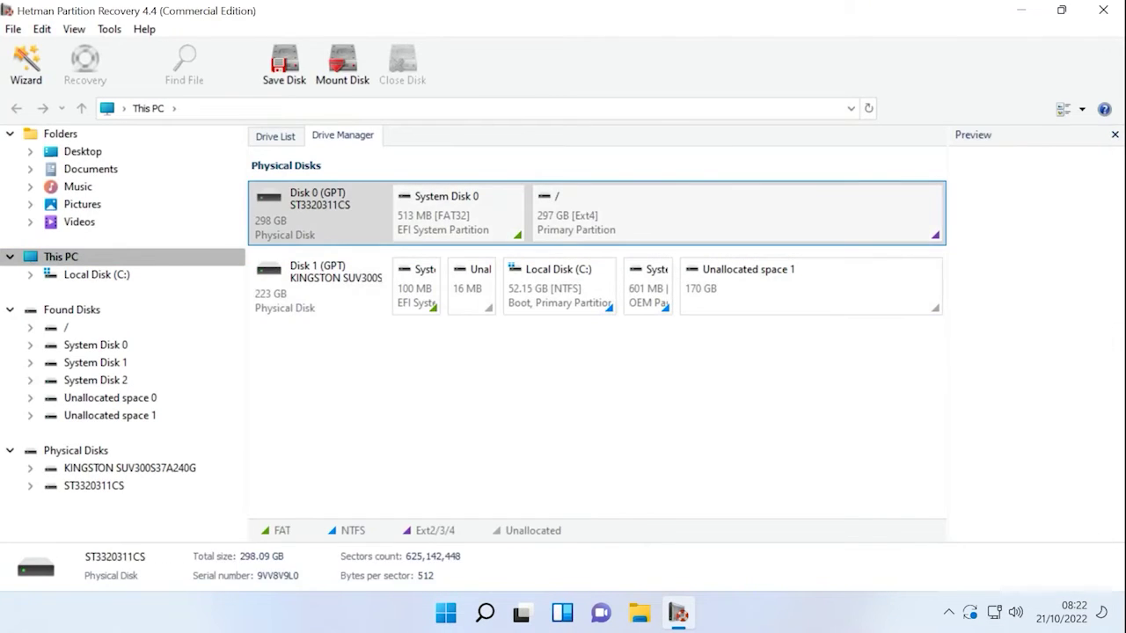
left_click(683, 218)
right_click(683, 218)
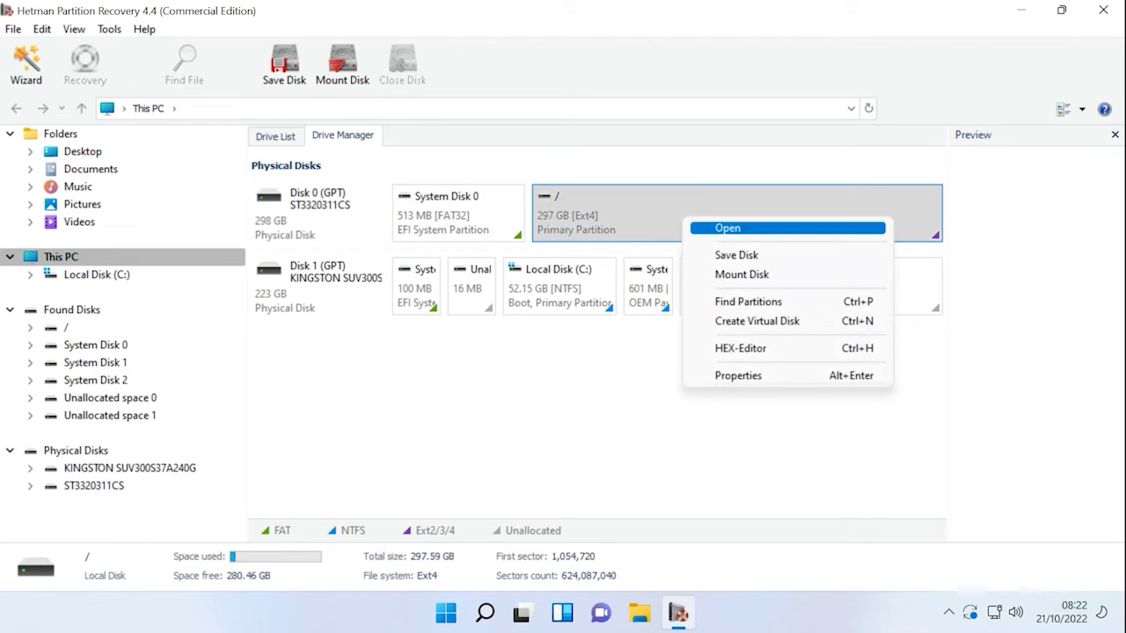
key("Return")
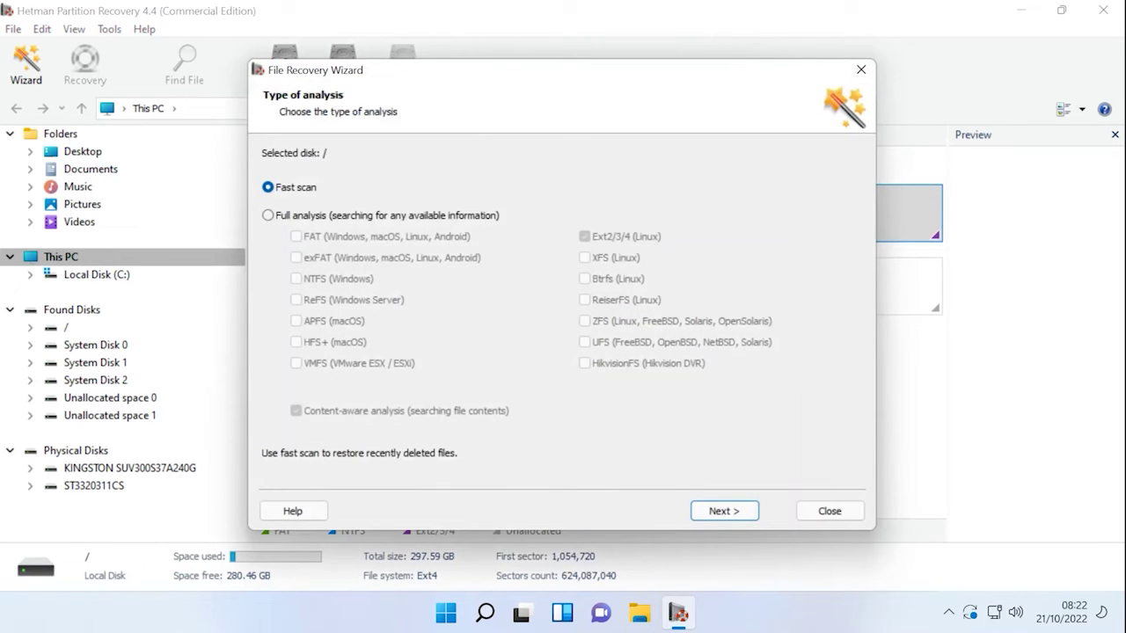
left_click(268, 216)
key("Up")
key("Return")
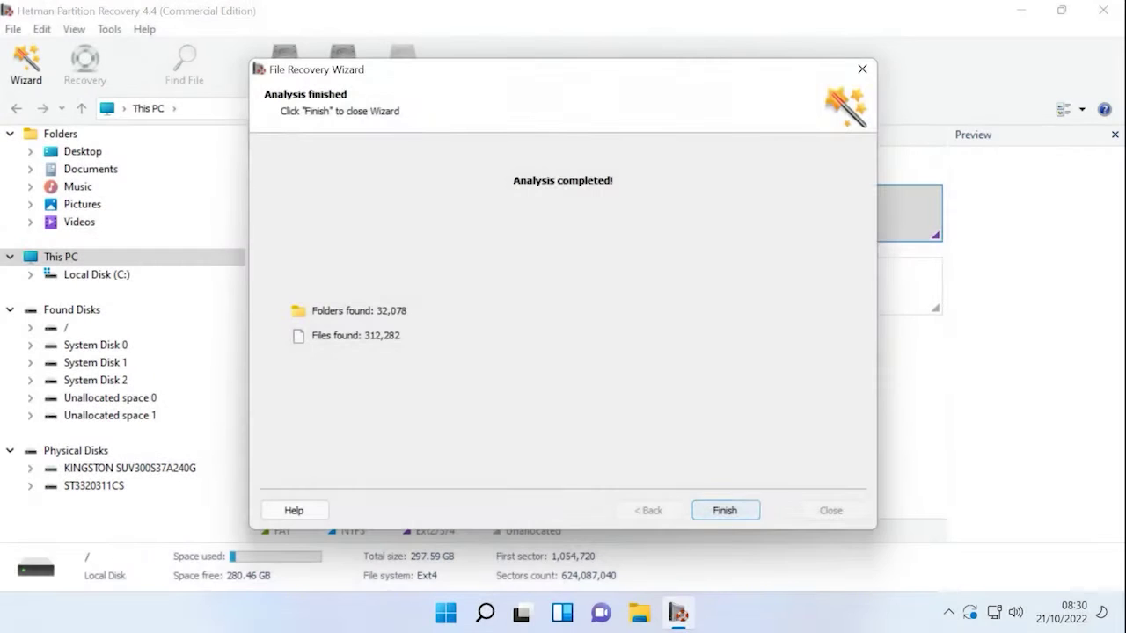
key("Return")
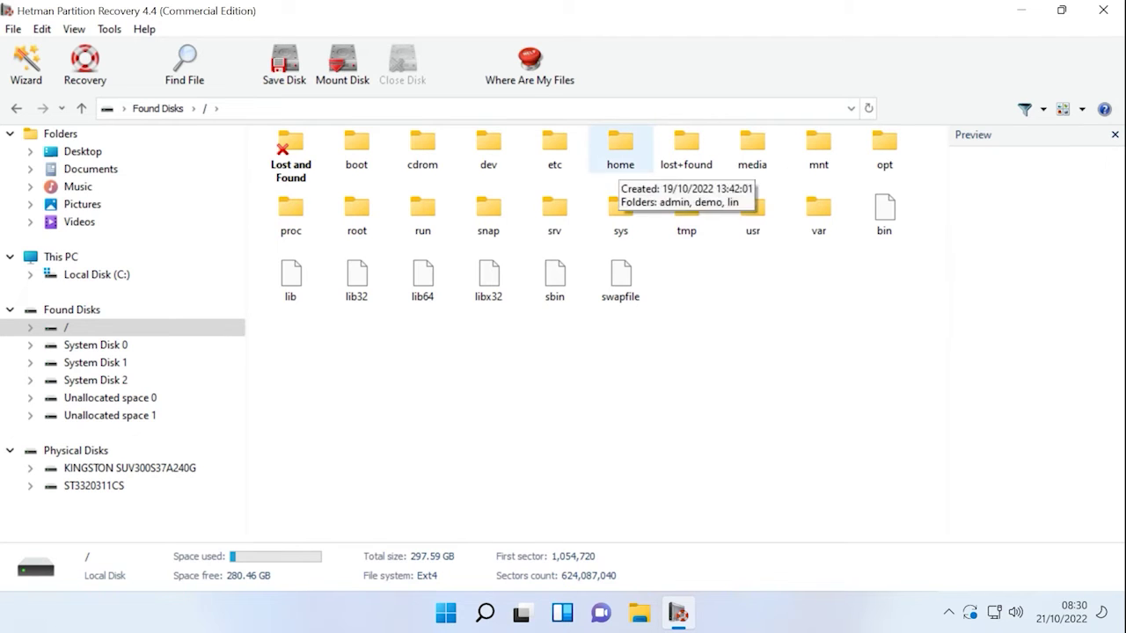
- Open the home/demo/Maildir/cur folder on the scanned partition and look through its message files
double_click(621, 145)
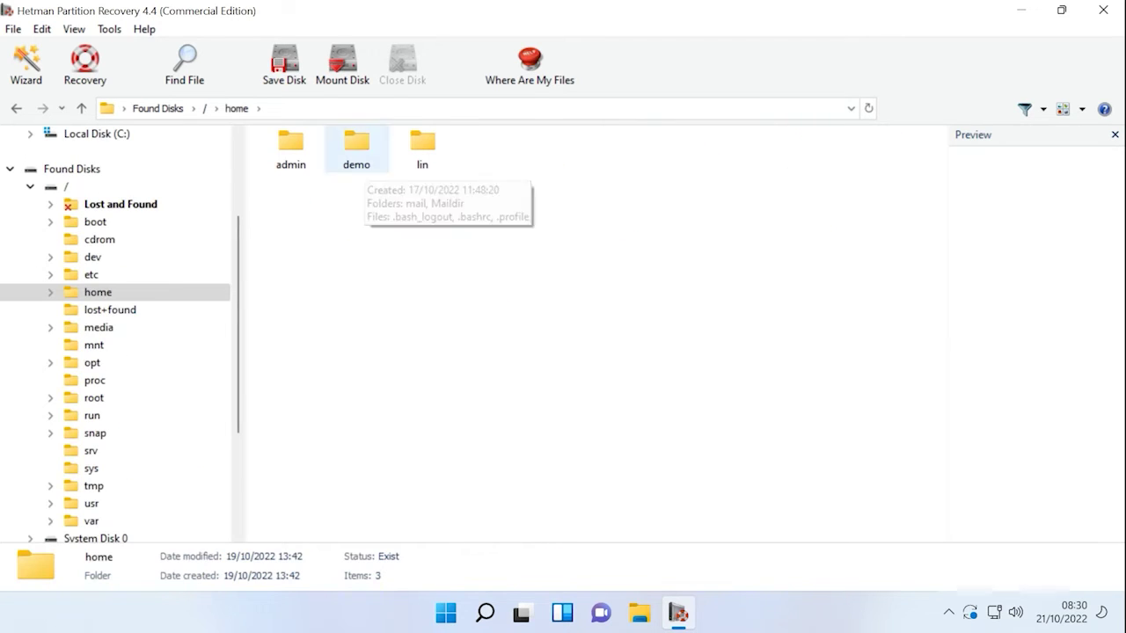
double_click(356, 146)
double_click(357, 145)
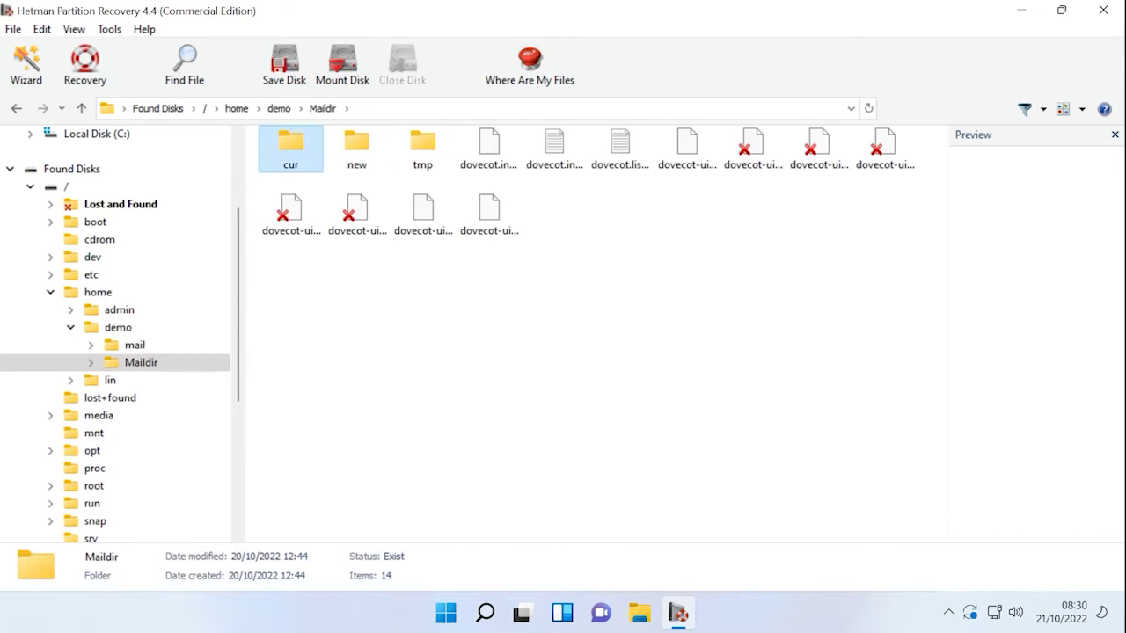
double_click(291, 145)
scroll(1029, 331, "down", 10)
scroll(1030, 330, "up", 10)
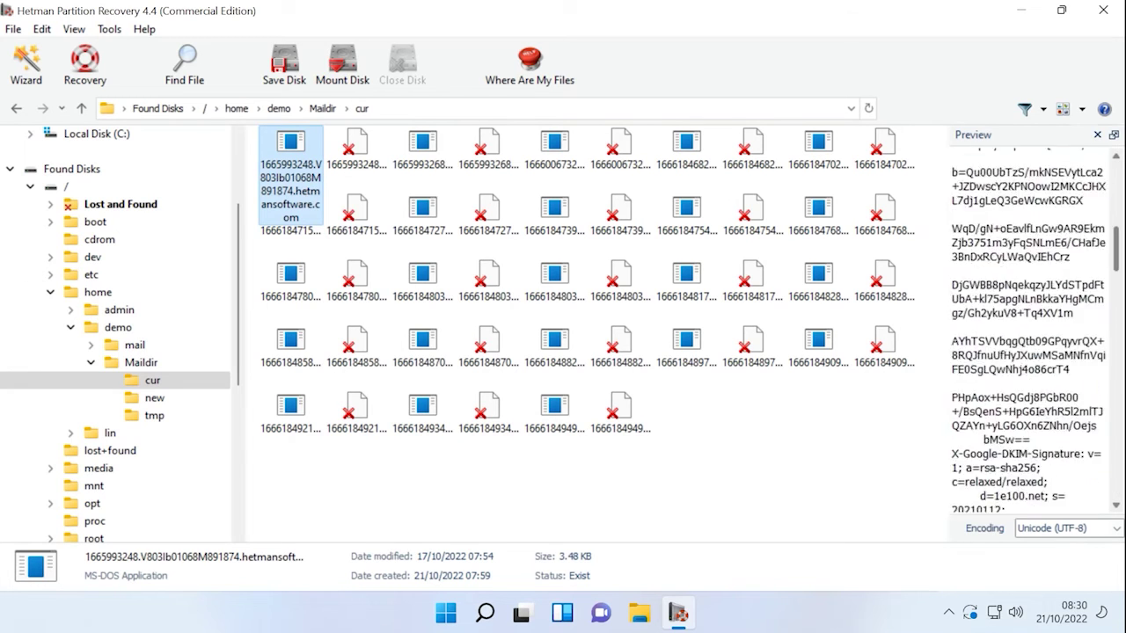
- Preview several message files in the cur folder, including a deleted one, to examine their contents
left_click(356, 145)
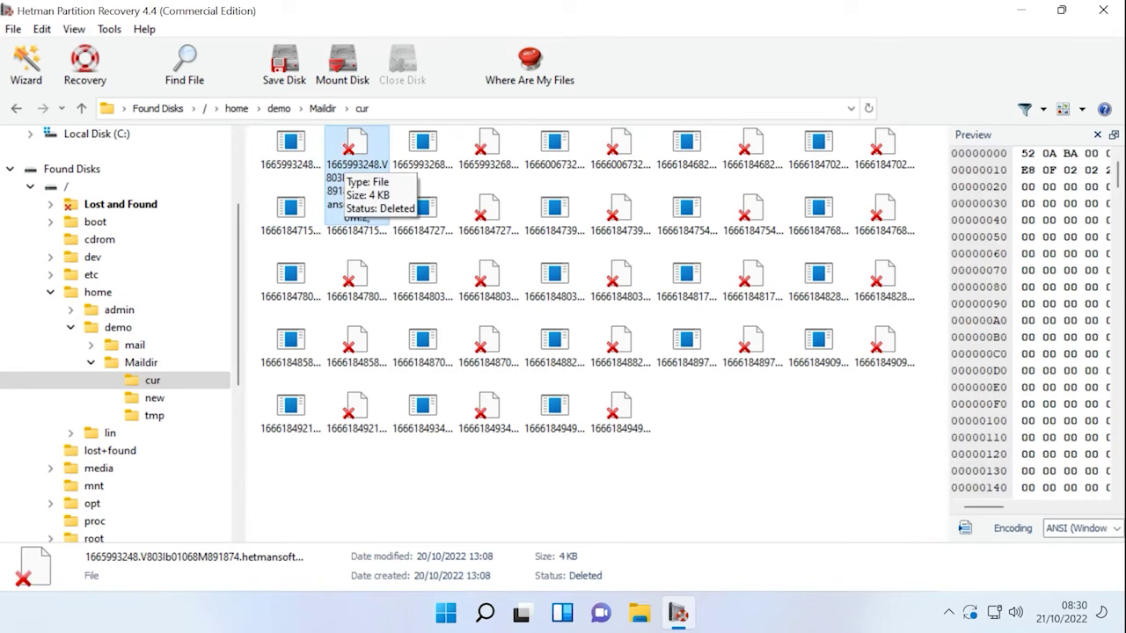
left_click(423, 145)
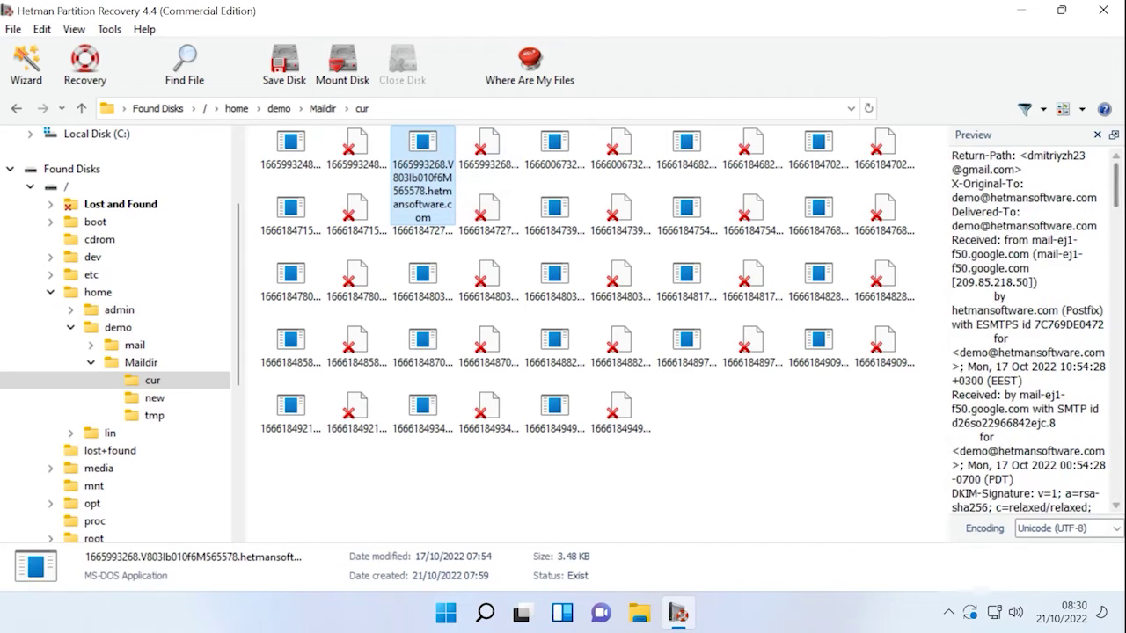
scroll(1030, 331, "down", 15)
scroll(1029, 331, "up", 15)
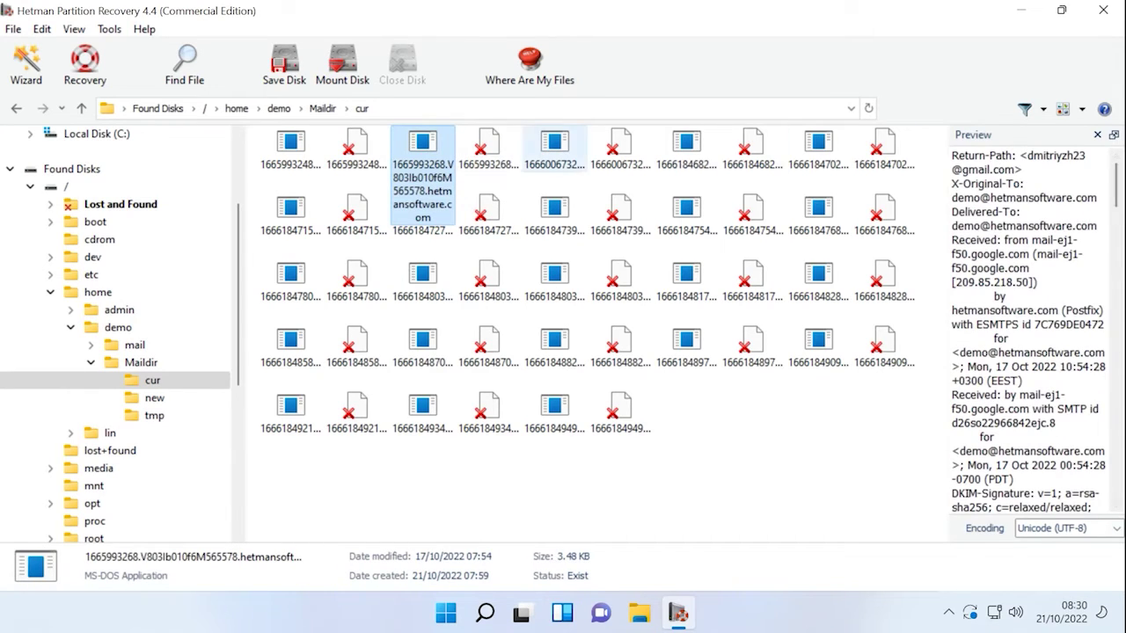
left_click(554, 154)
scroll(1030, 330, "down", 10)
scroll(1029, 331, "up", 10)
left_click(686, 150)
- Return to the Maildir folder and start recovering the cur folder to C:\20\ on the hard disk
key("BackSpace")
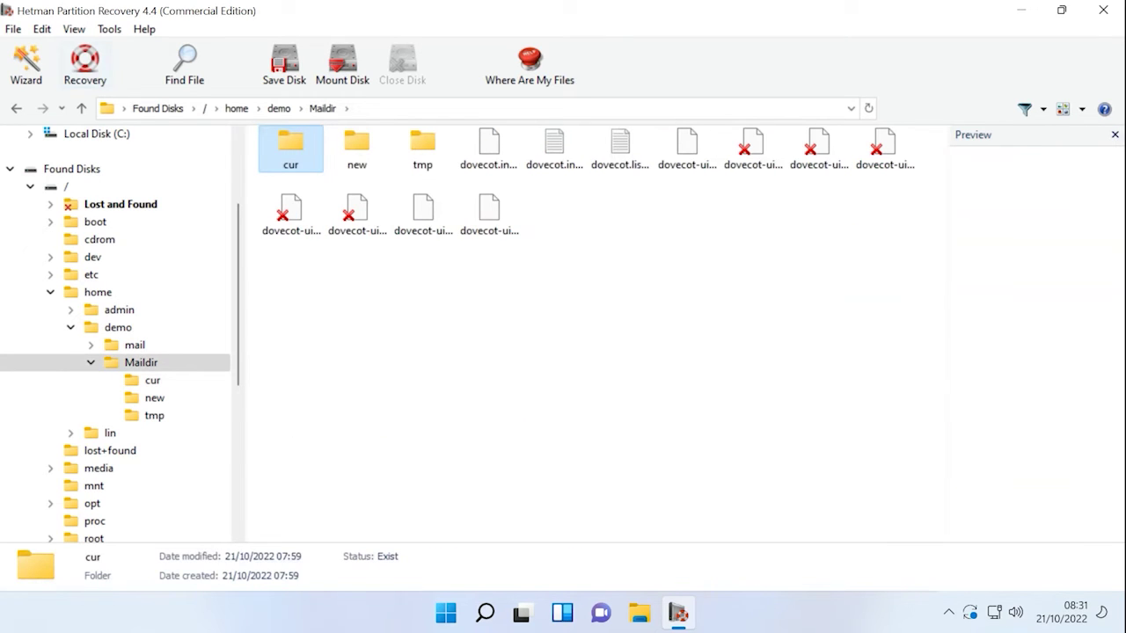
left_click(85, 63)
key("Return")
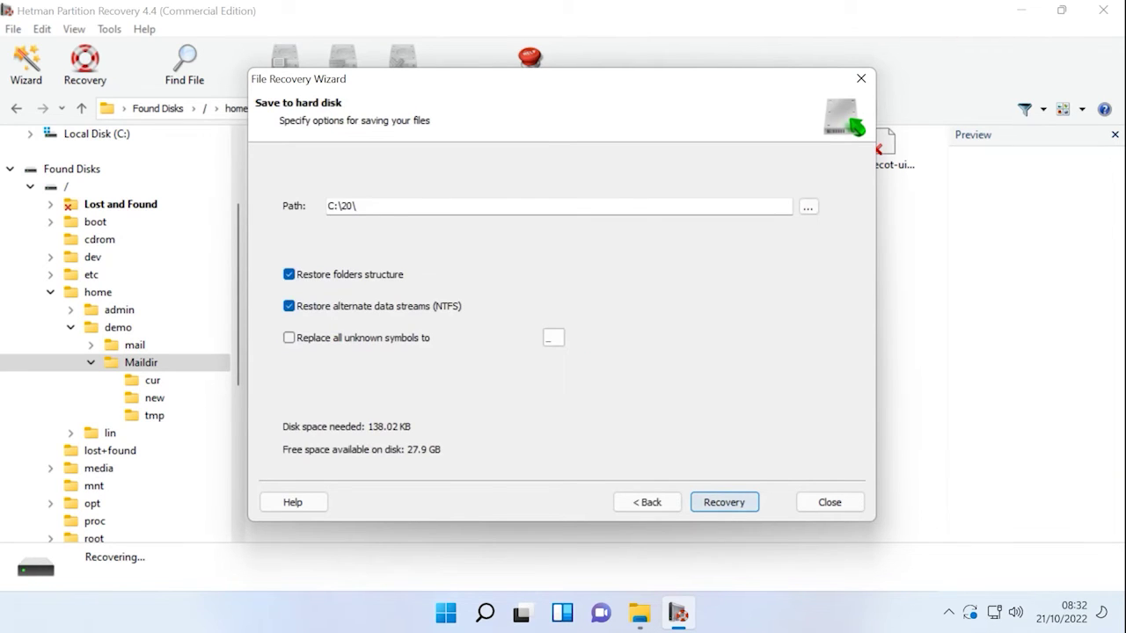
key("Return")
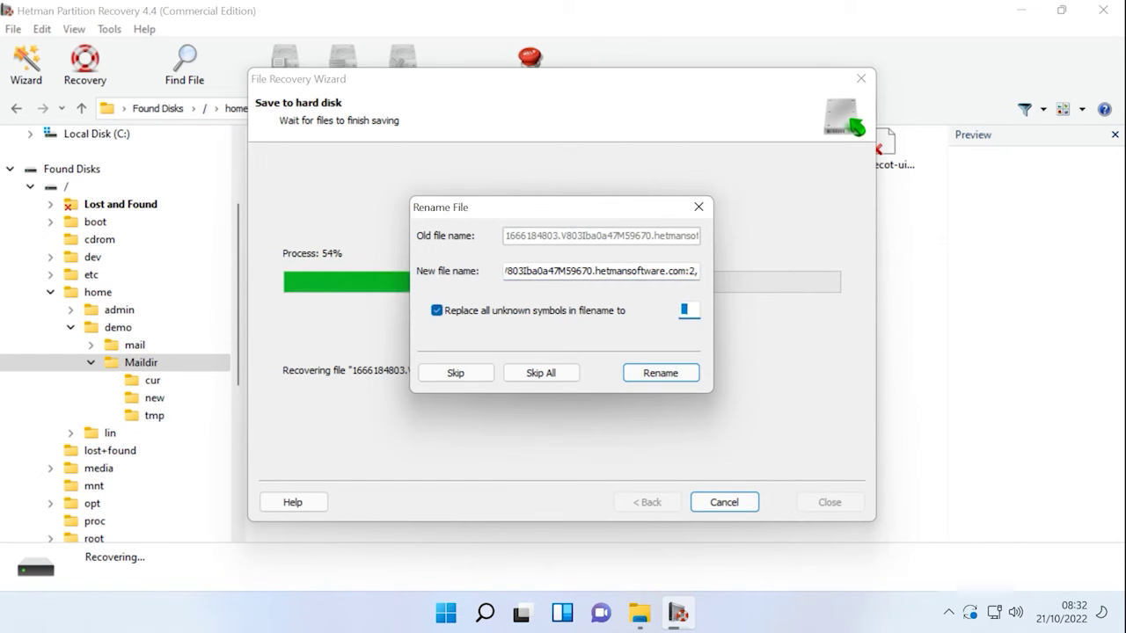
- Add "S" to the end of the new file name, apply the rename, and finish the recovery wizard
key("End")
type("S")
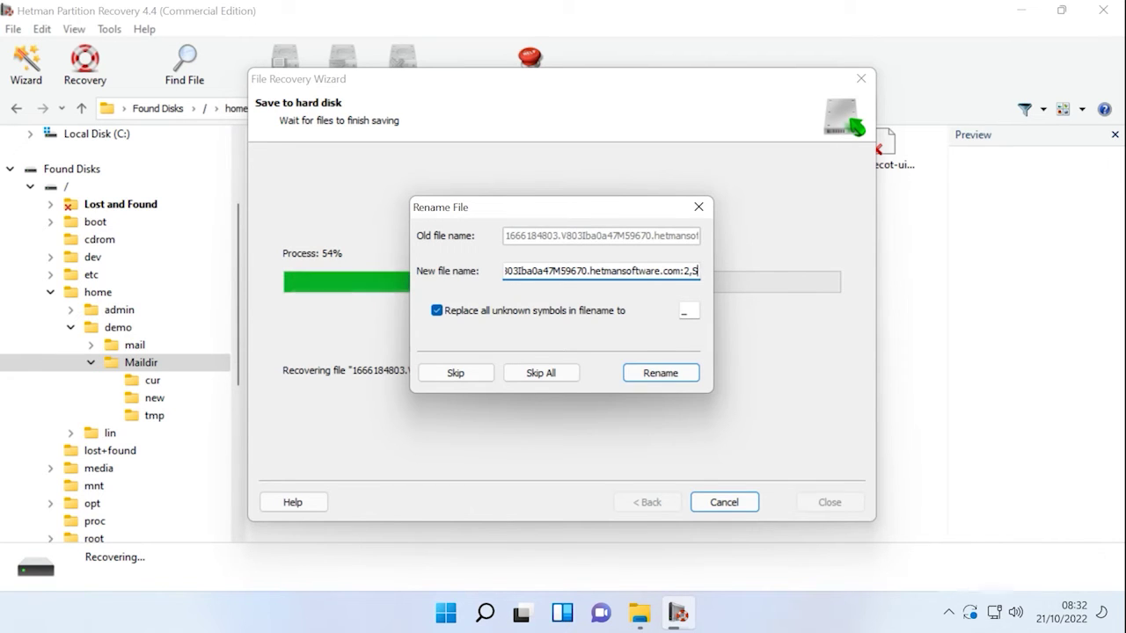
key("Return")
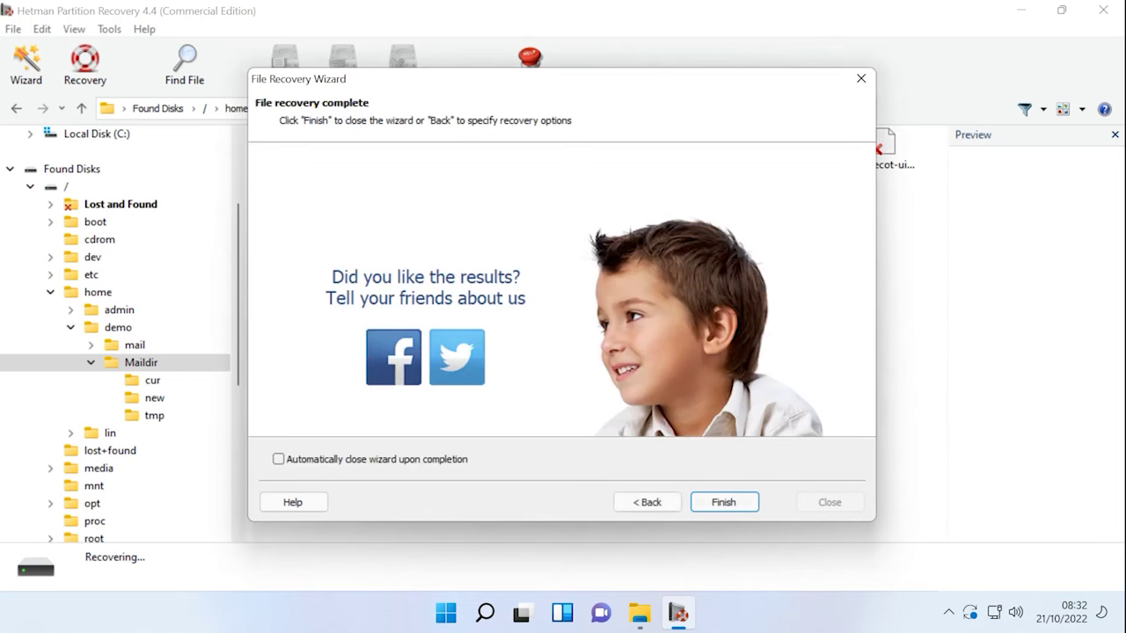
key("Return")
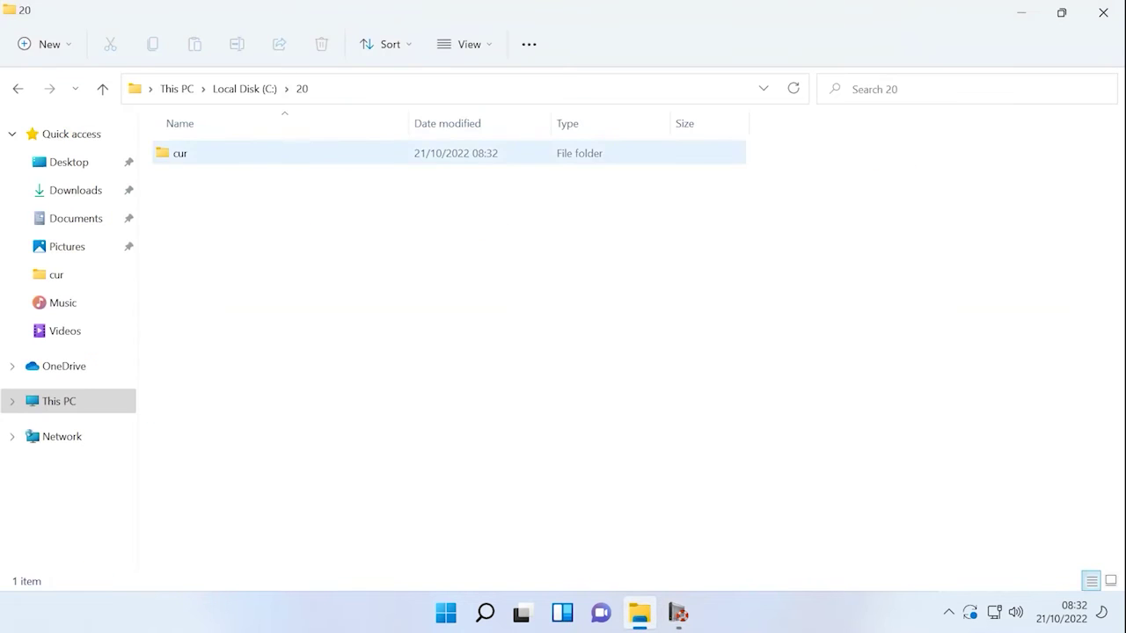
- Open the recovered cur folder in C:\20 and look through its message files
left_click(302, 89)
key("Escape")
key("Return")
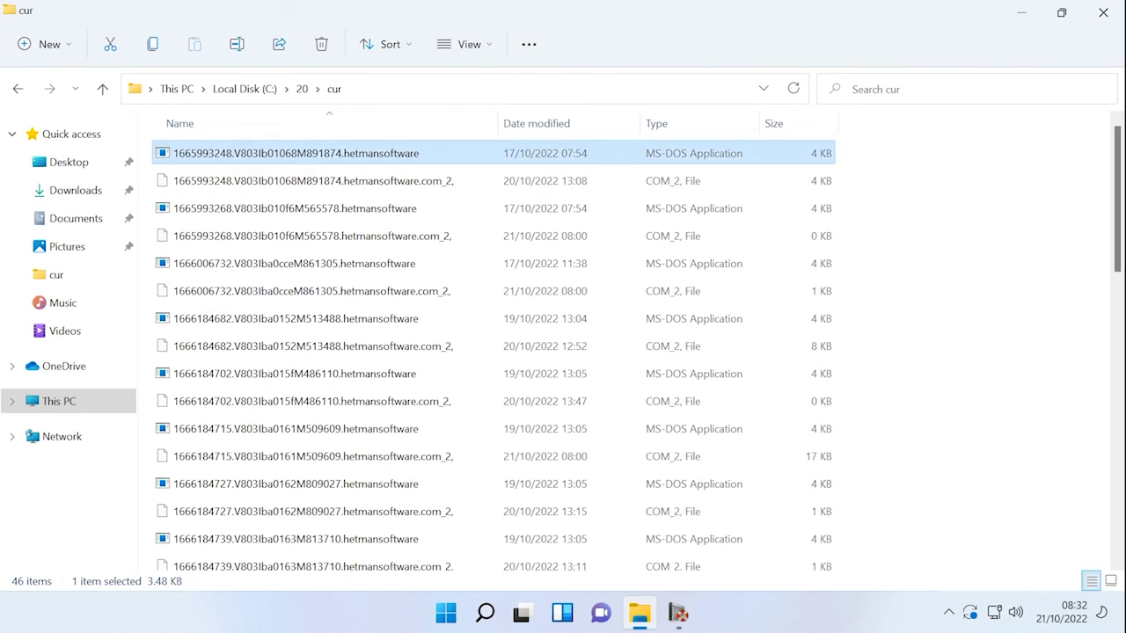
left_click(294, 209)
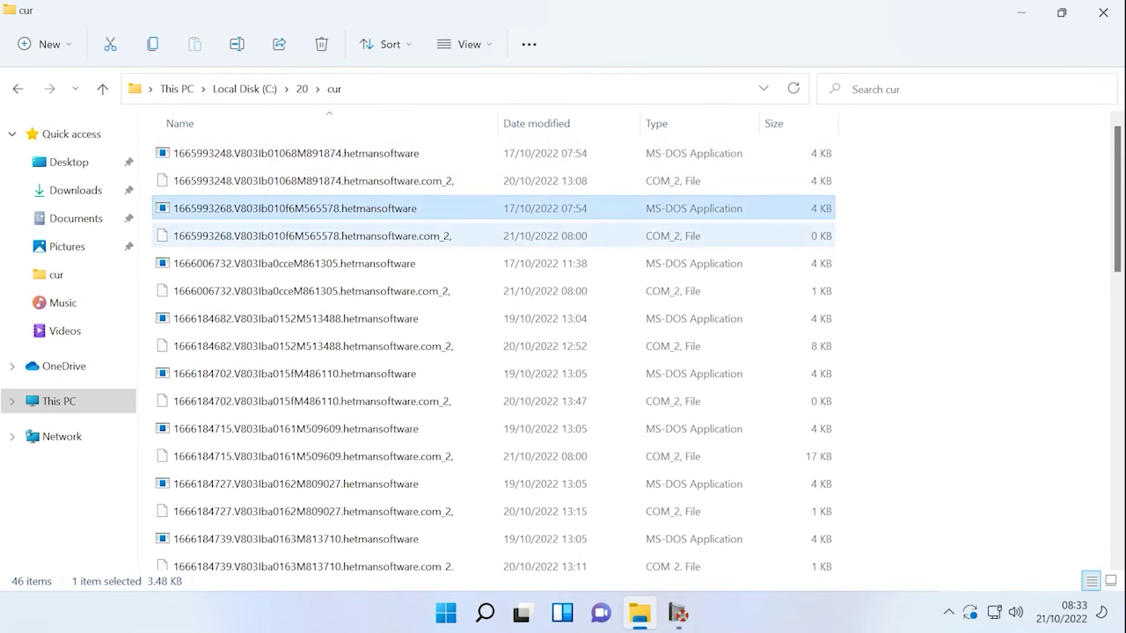
scroll(493, 352, "down", 6)
scroll(493, 352, "up", 6)
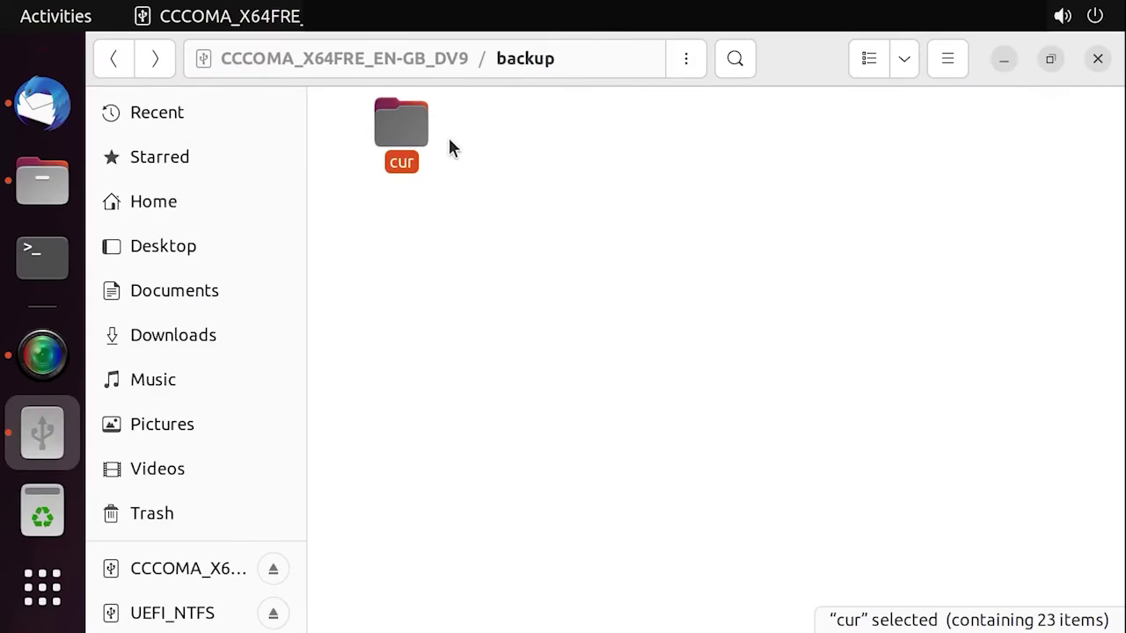
- In Ubuntu Files, open backup/cur on the USB drive and batch-rename all message files, replacing "_2,S" with nothing
double_click(399, 137)
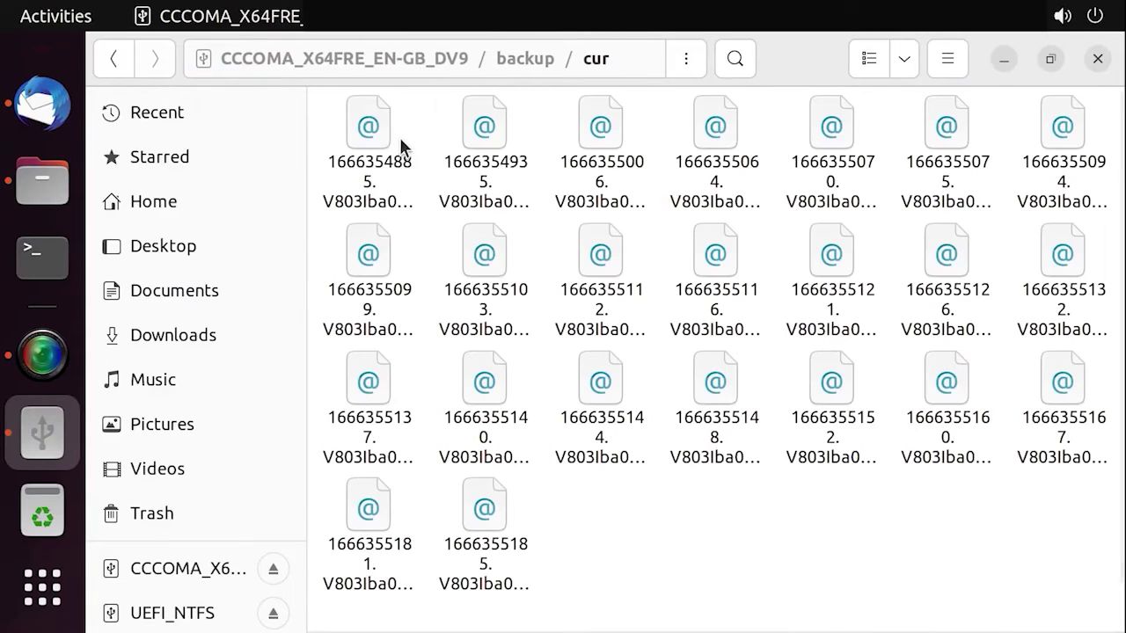
left_click(740, 464)
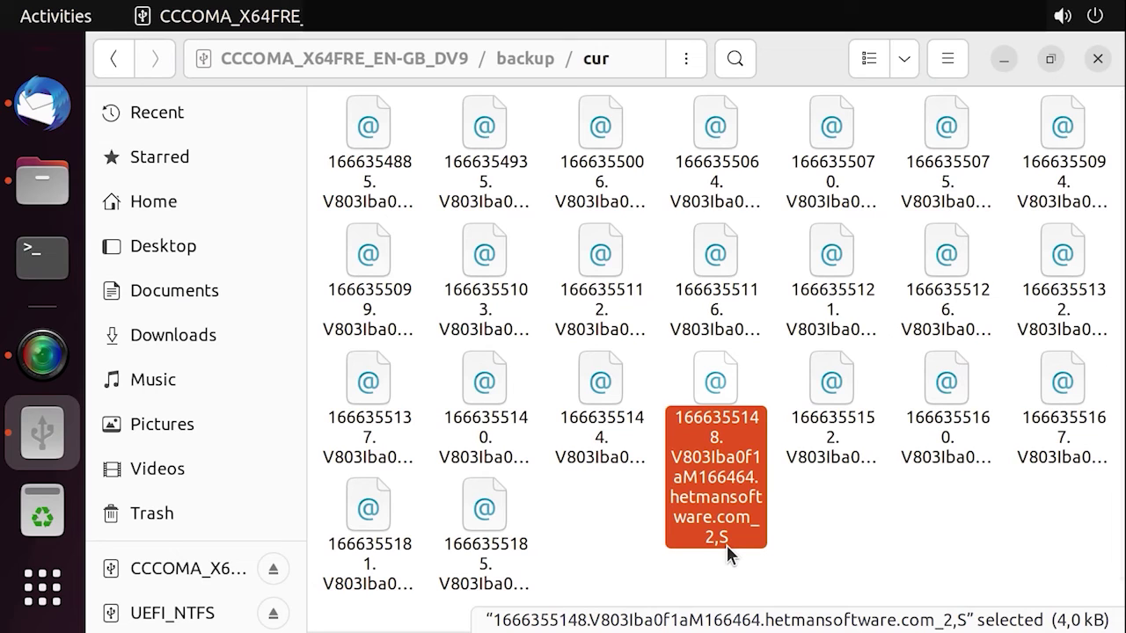
key("ctrl+a")
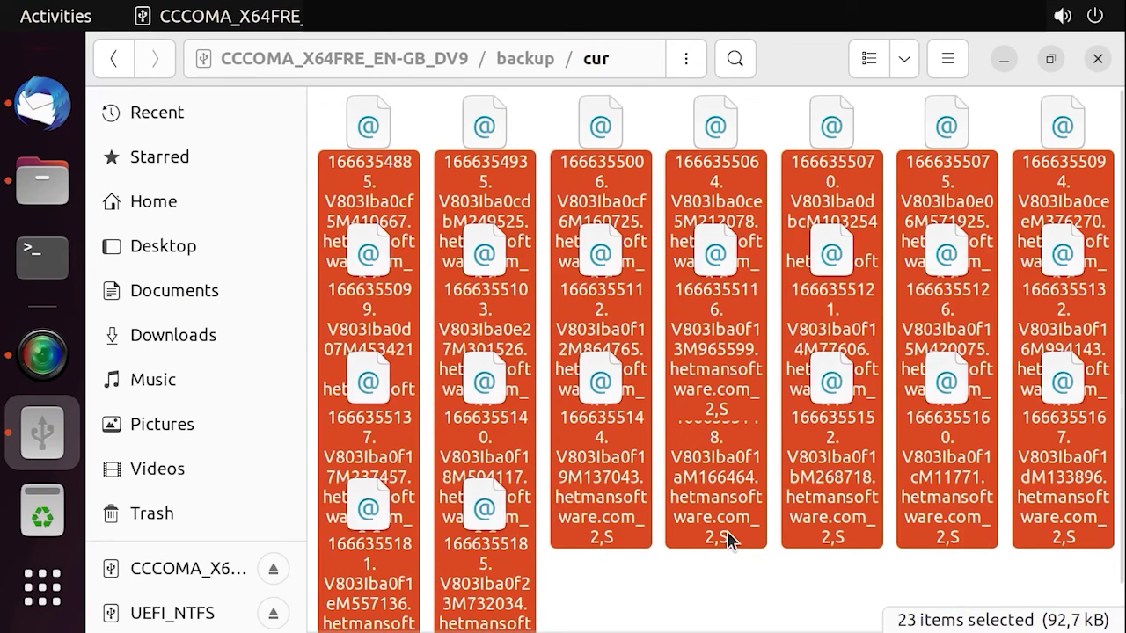
right_click(727, 541)
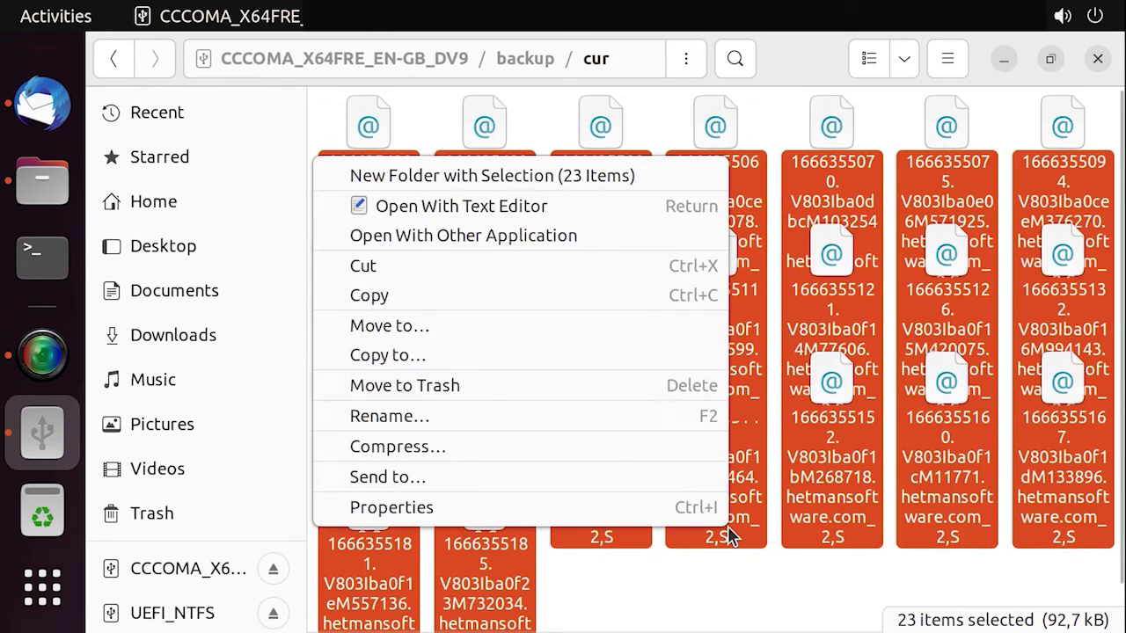
left_click(420, 430)
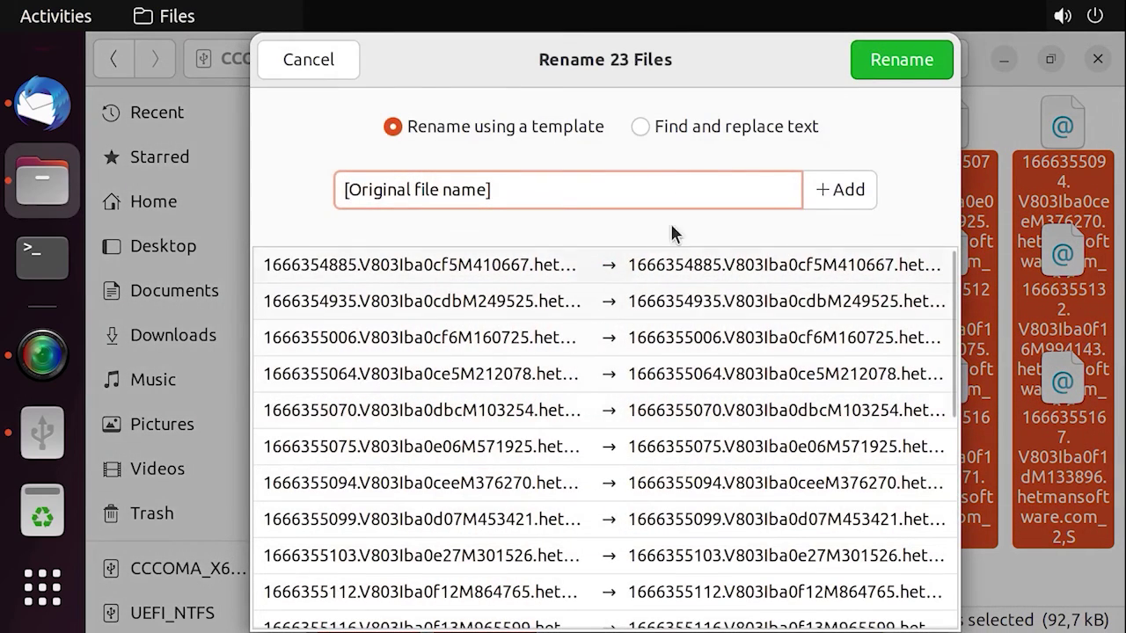
left_click(669, 126)
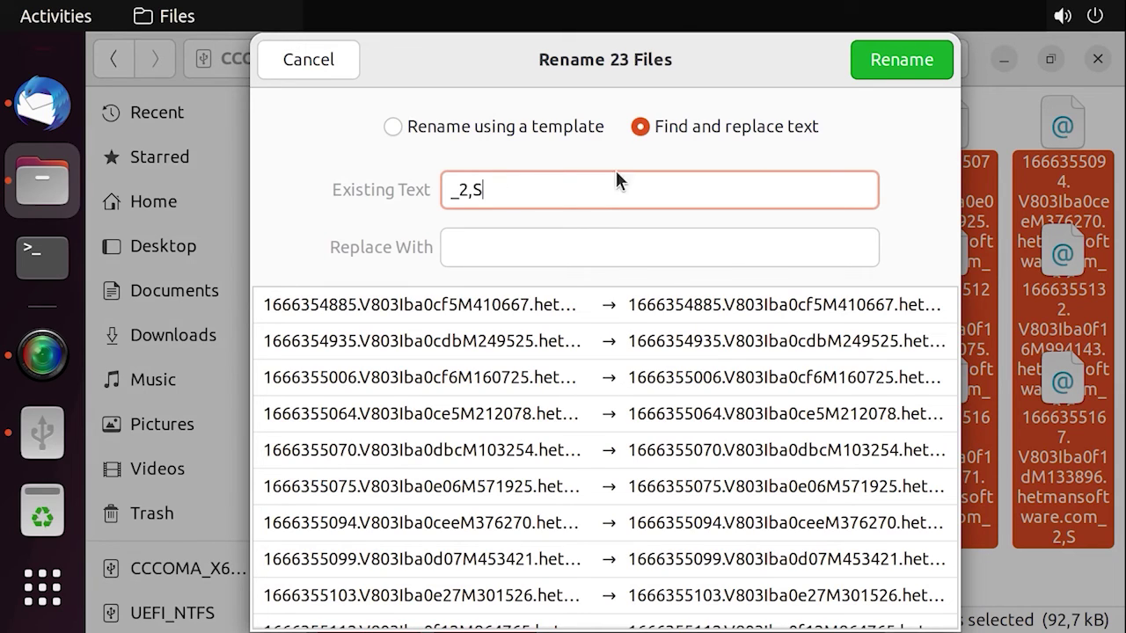
left_click(905, 68)
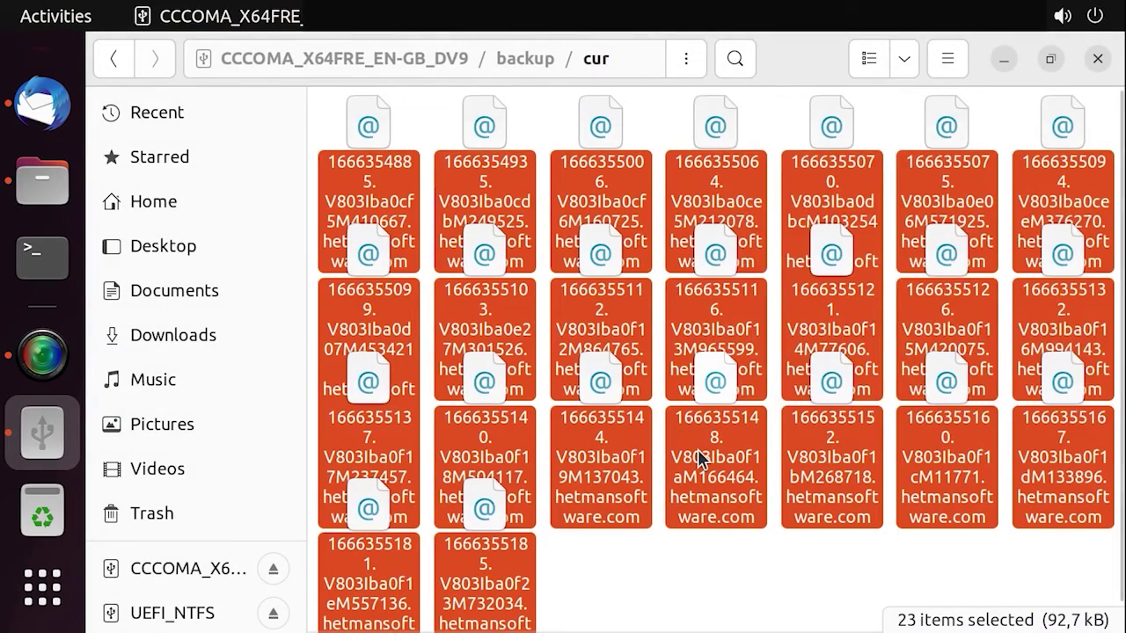
- Copy all the renamed message files into the /home/demo/Maildir/new folder
right_click(697, 451)
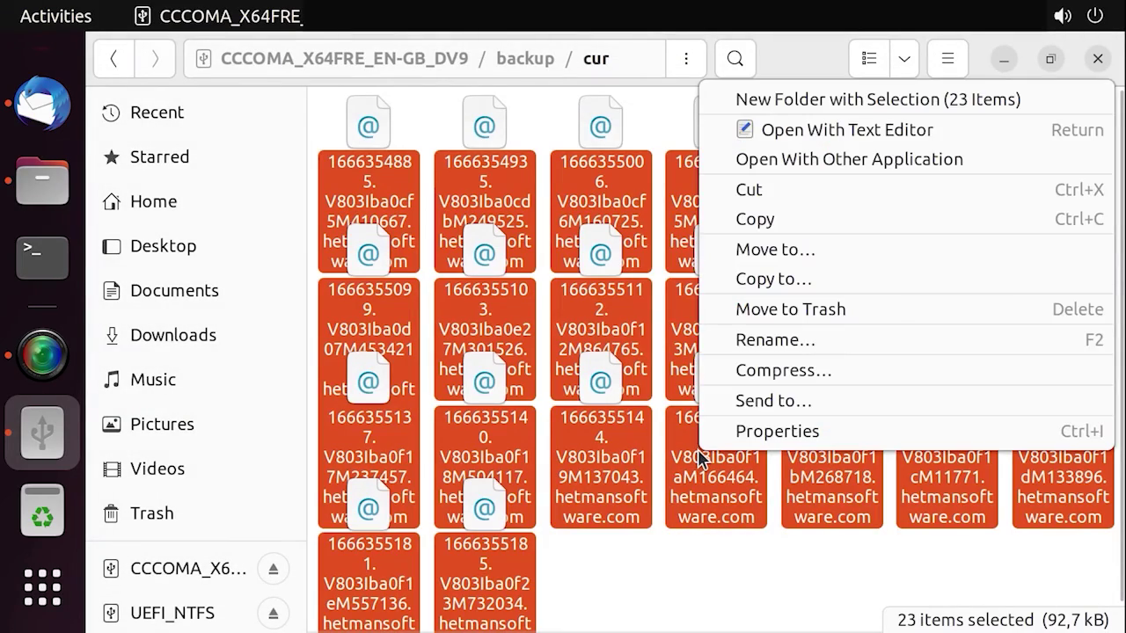
left_click(778, 227)
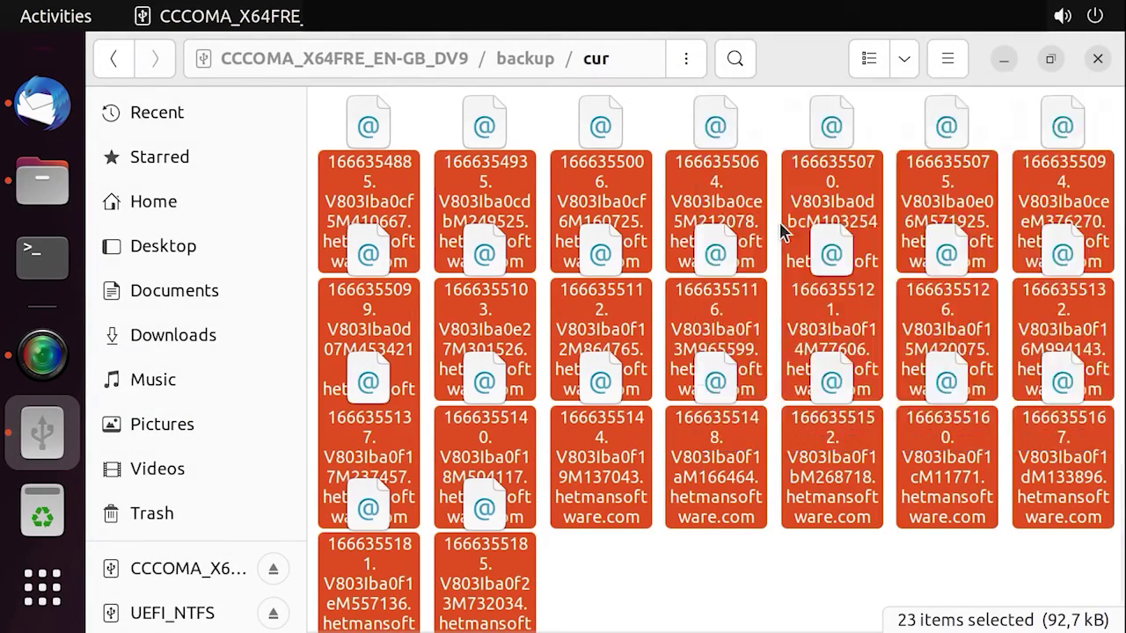
left_click(41, 185)
double_click(480, 130)
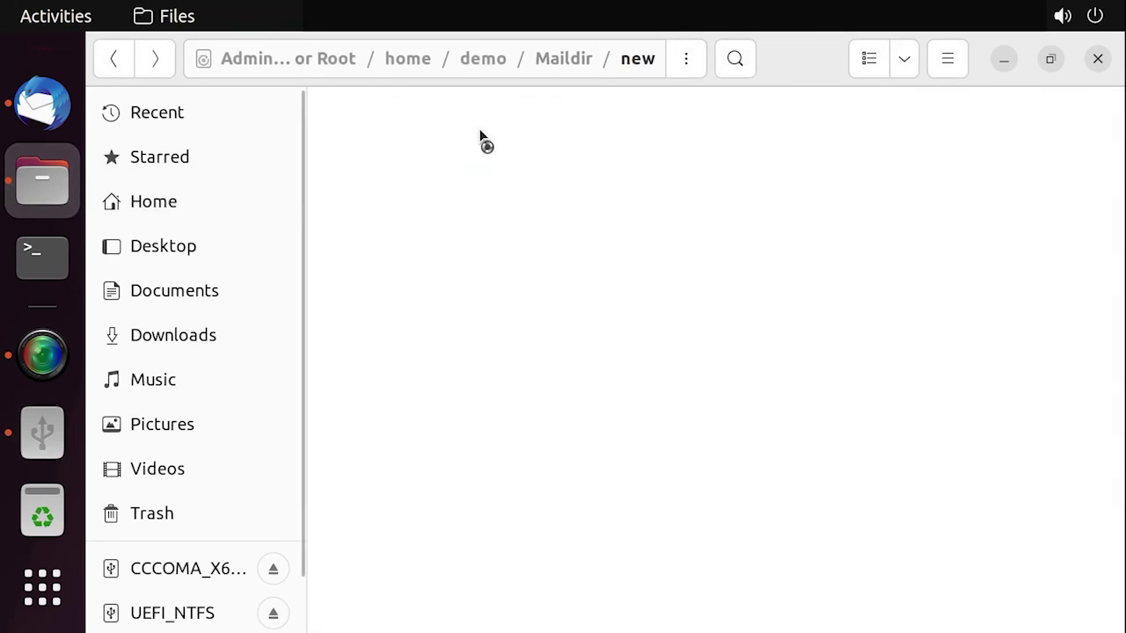
right_click(494, 255)
left_click(569, 333)
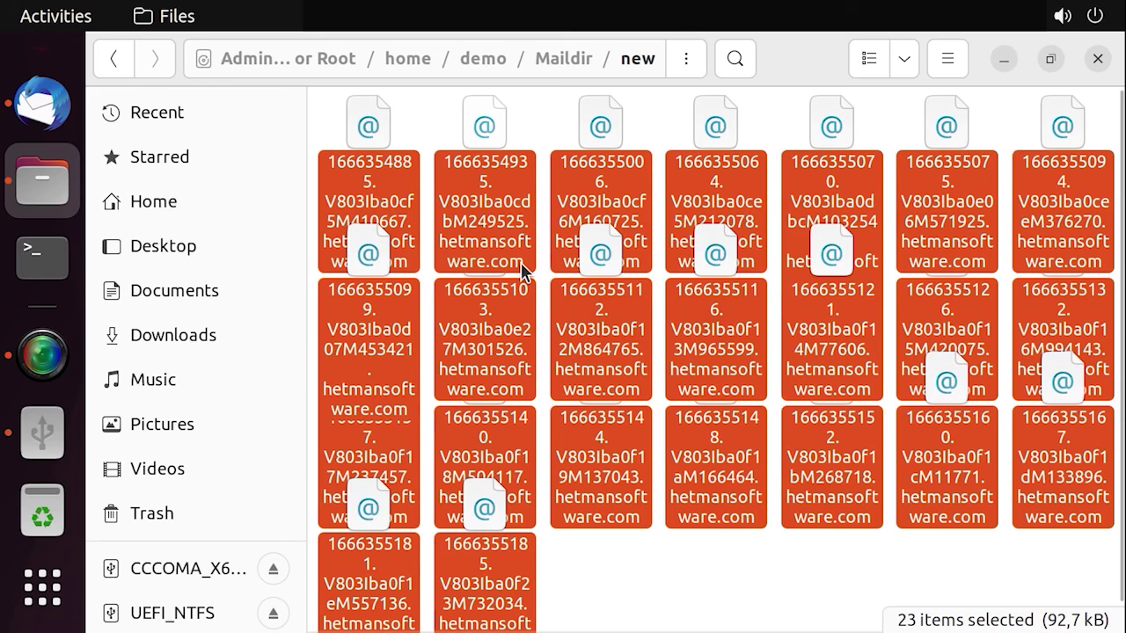
- Switch to Thunderbird, get the demo account's messages, check several restored ones in the Inbox and open "Re: 20"
left_click(69, 110)
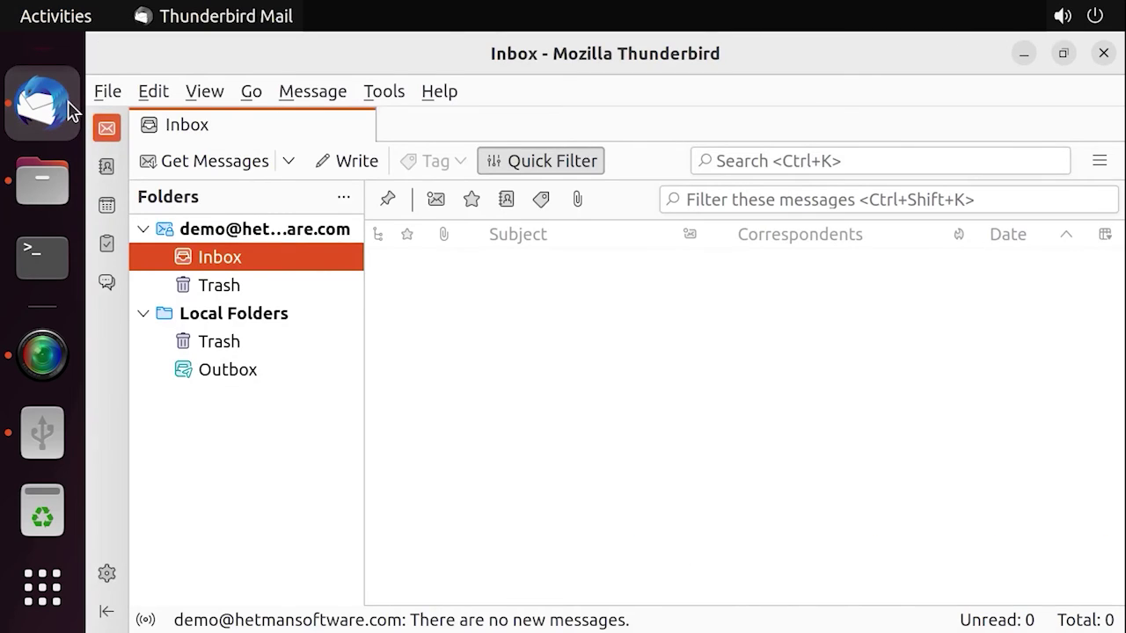
left_click(250, 166)
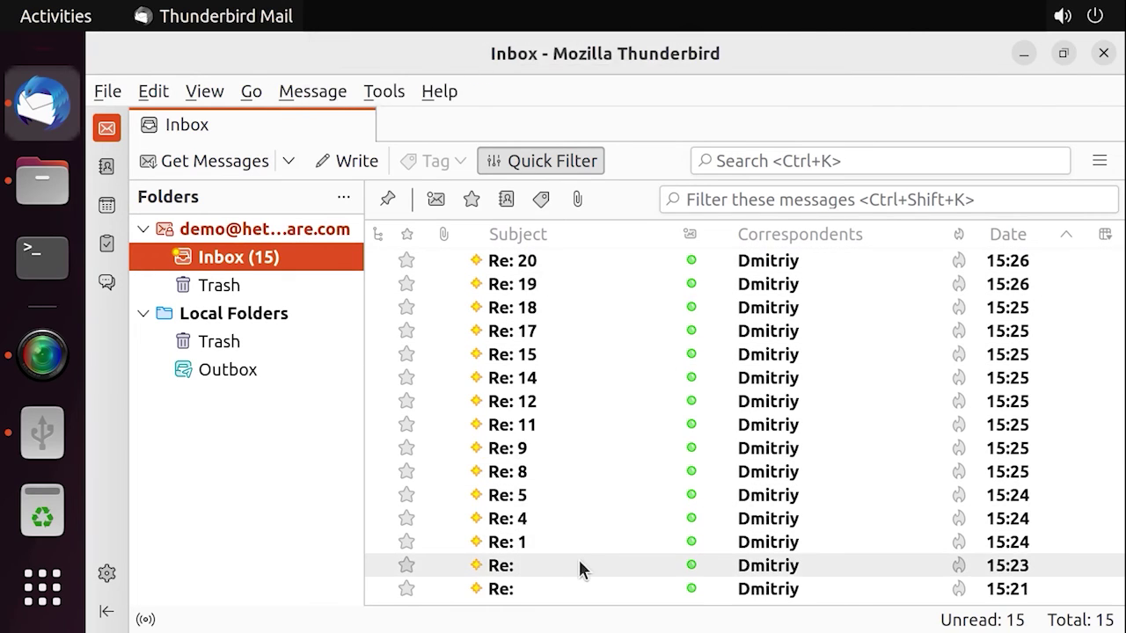
left_click(537, 259)
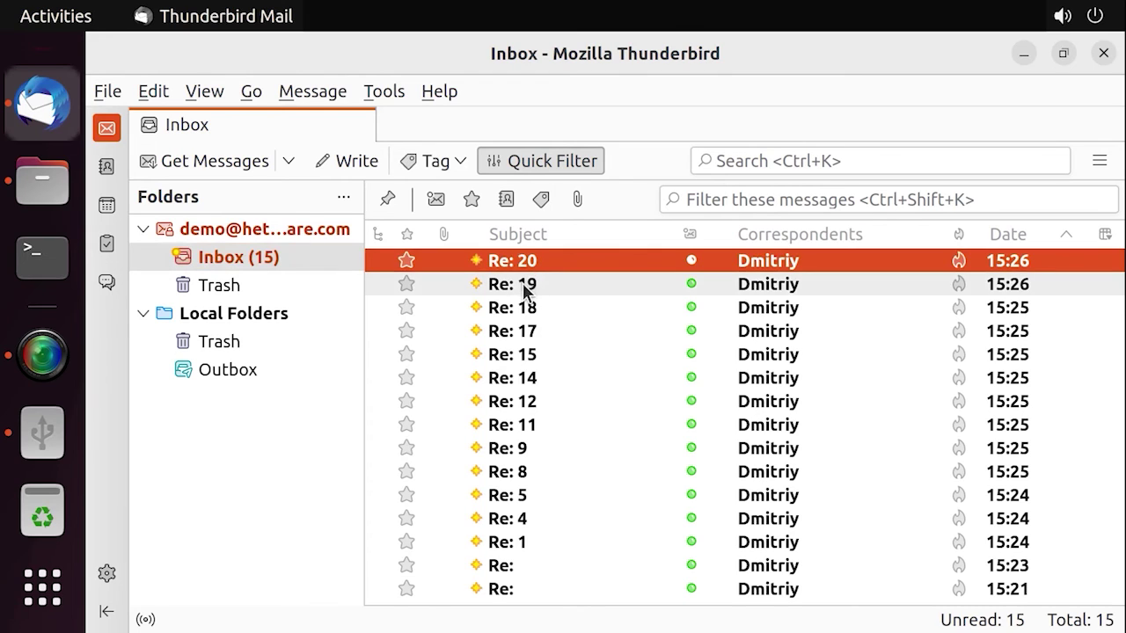
left_click(525, 287)
left_click(528, 308)
left_click(519, 261)
double_click(520, 264)
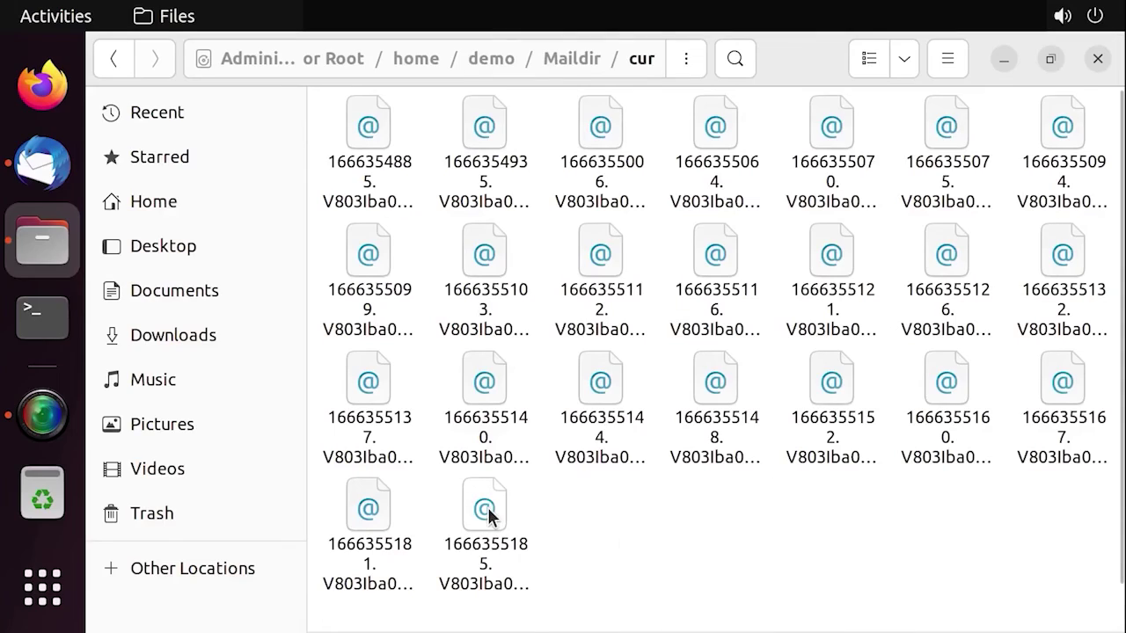
- Open the last message file in /home/demo/Maildir/cur with Text Editor, authenticating with the account password
right_click(489, 516)
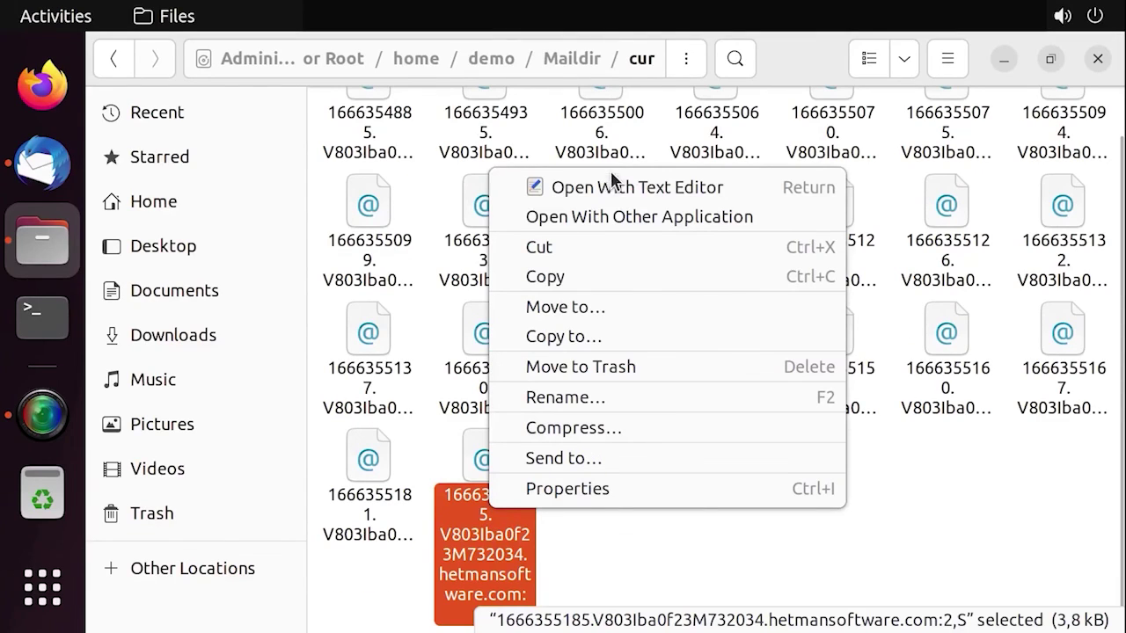
left_click(652, 187)
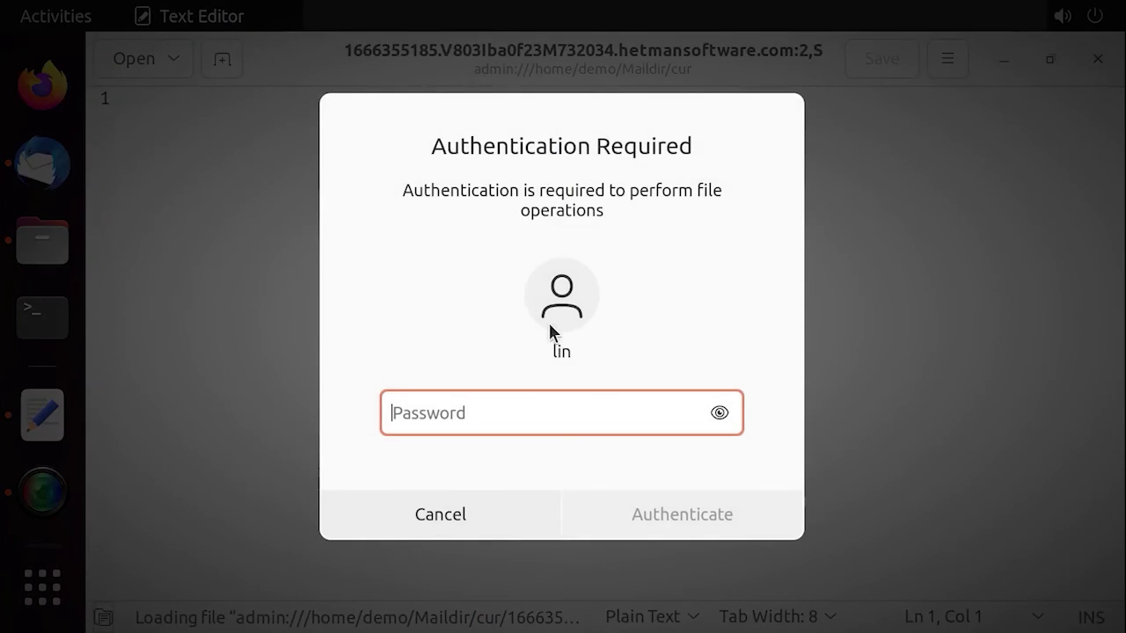
type("******")
key("Return")
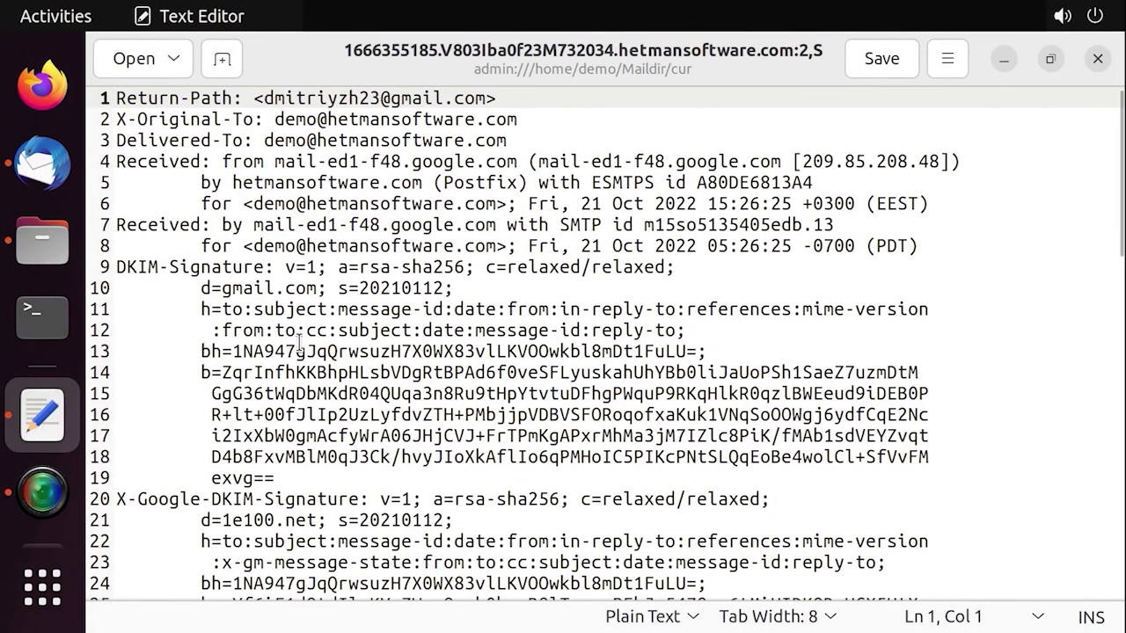
- Read through the message file's headers and body, and highlight the sender's address in the Return-Path line
scroll(310, 346, "down", 10)
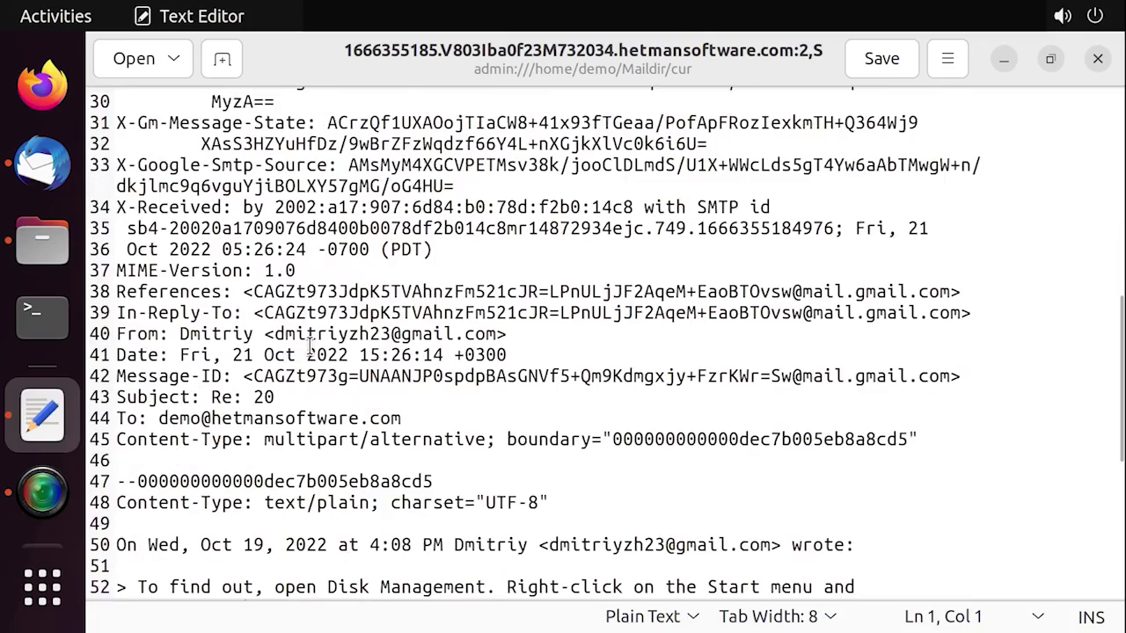
scroll(310, 346, "down", 4)
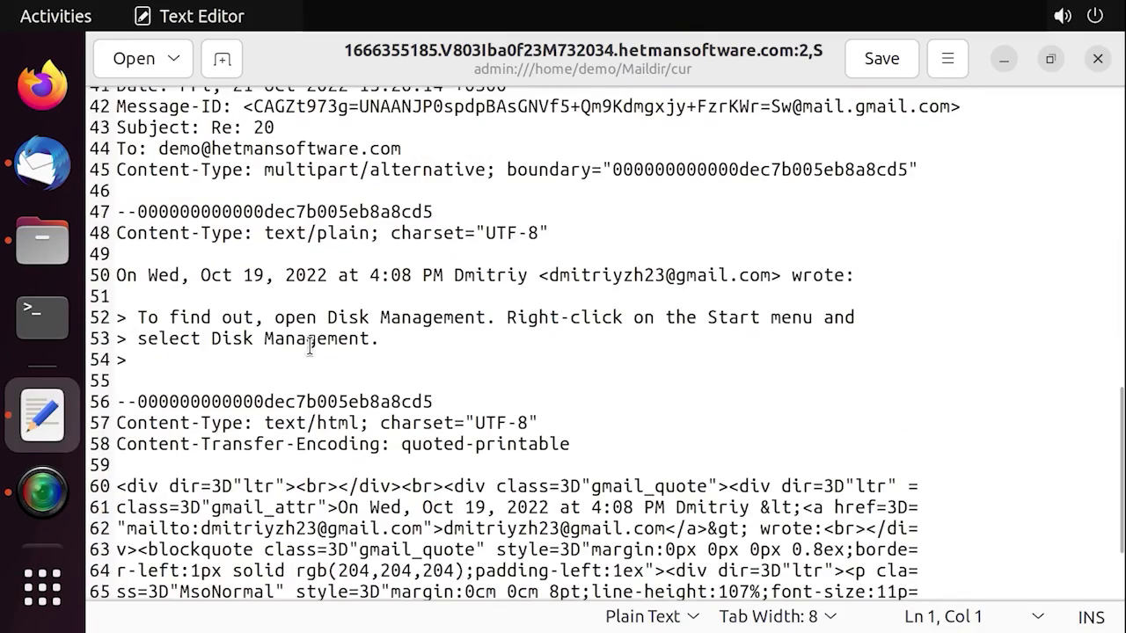
scroll(310, 345, "down", 2)
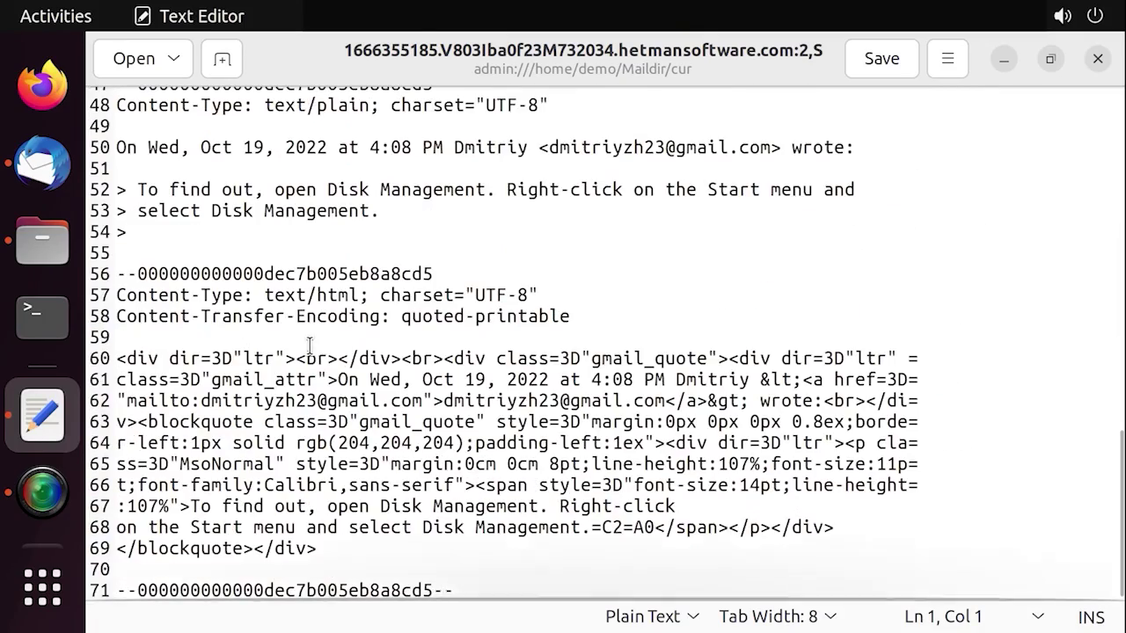
scroll(310, 346, "up", 12)
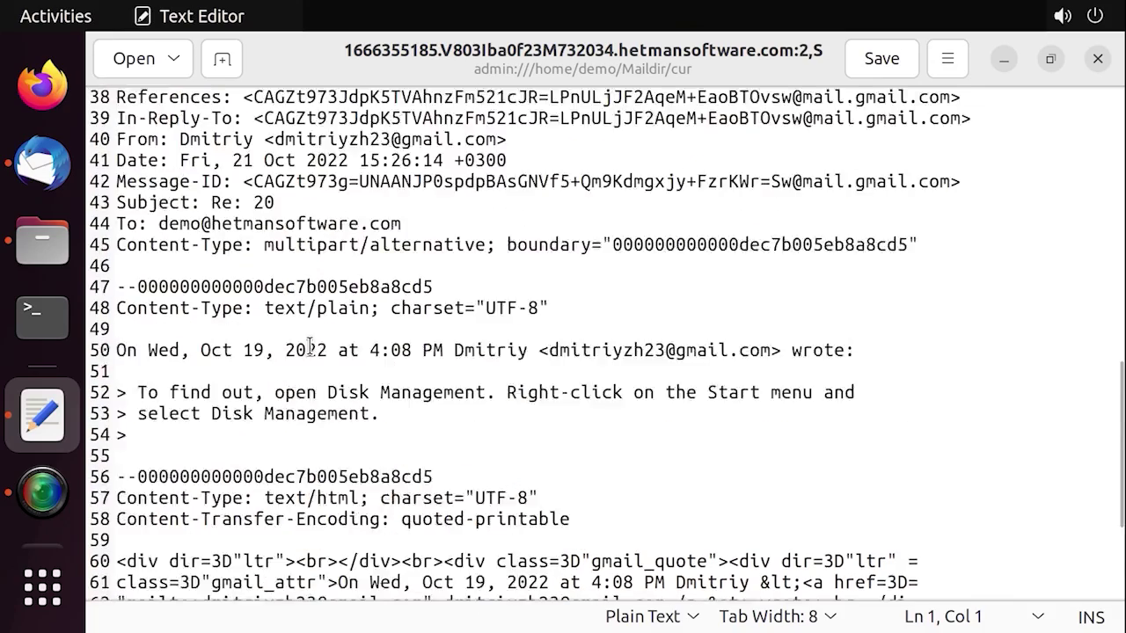
scroll(309, 346, "up", 3)
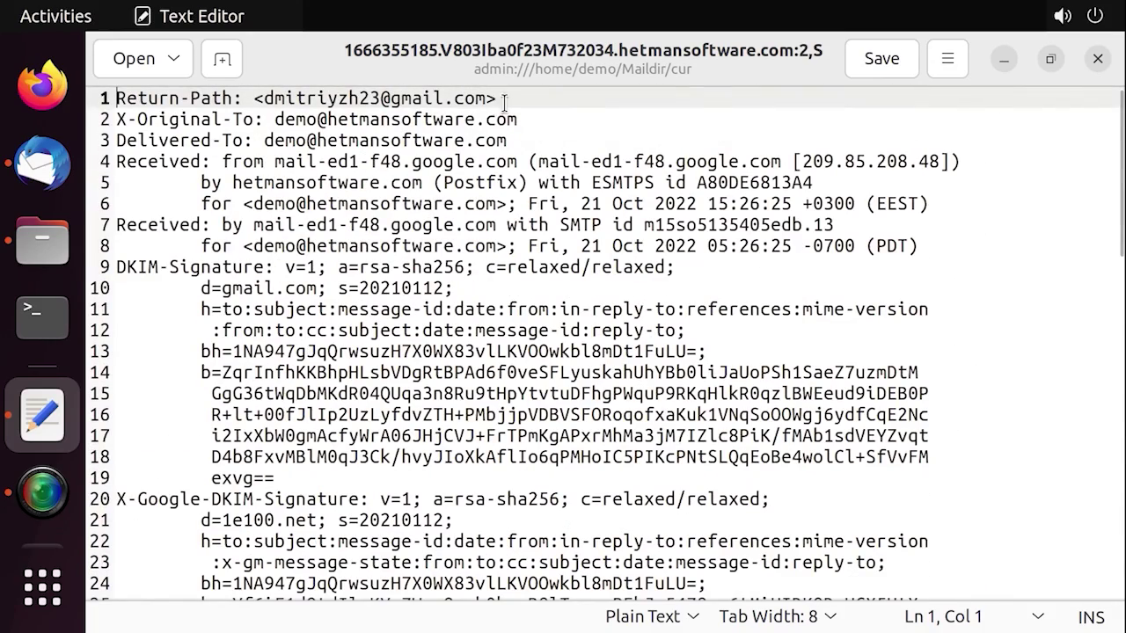
left_click_drag(504, 103, 270, 99)
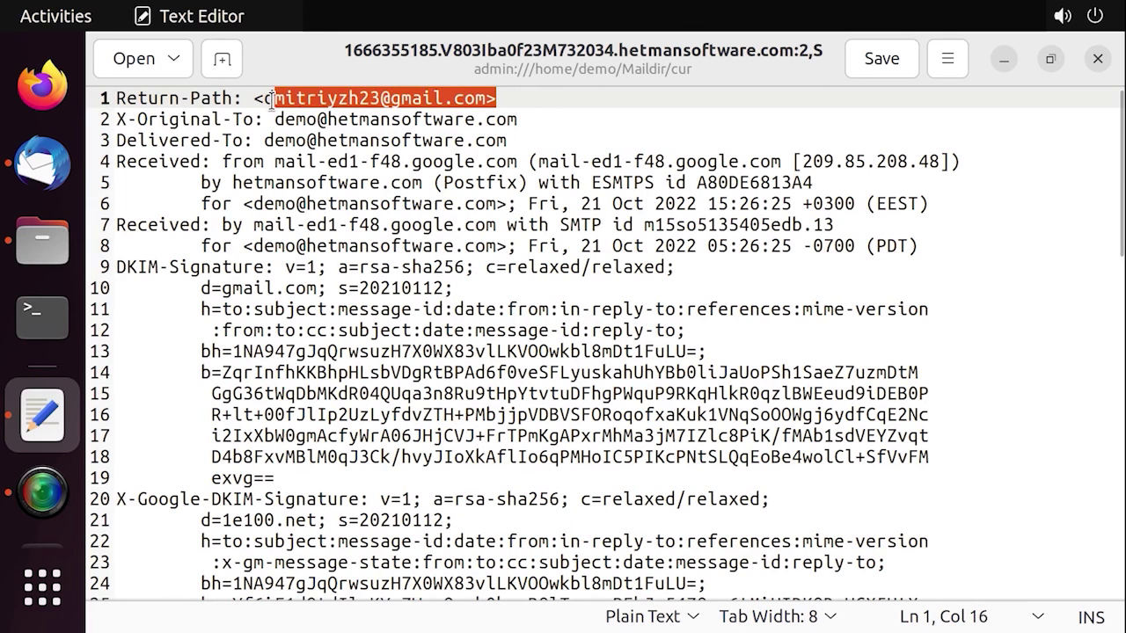